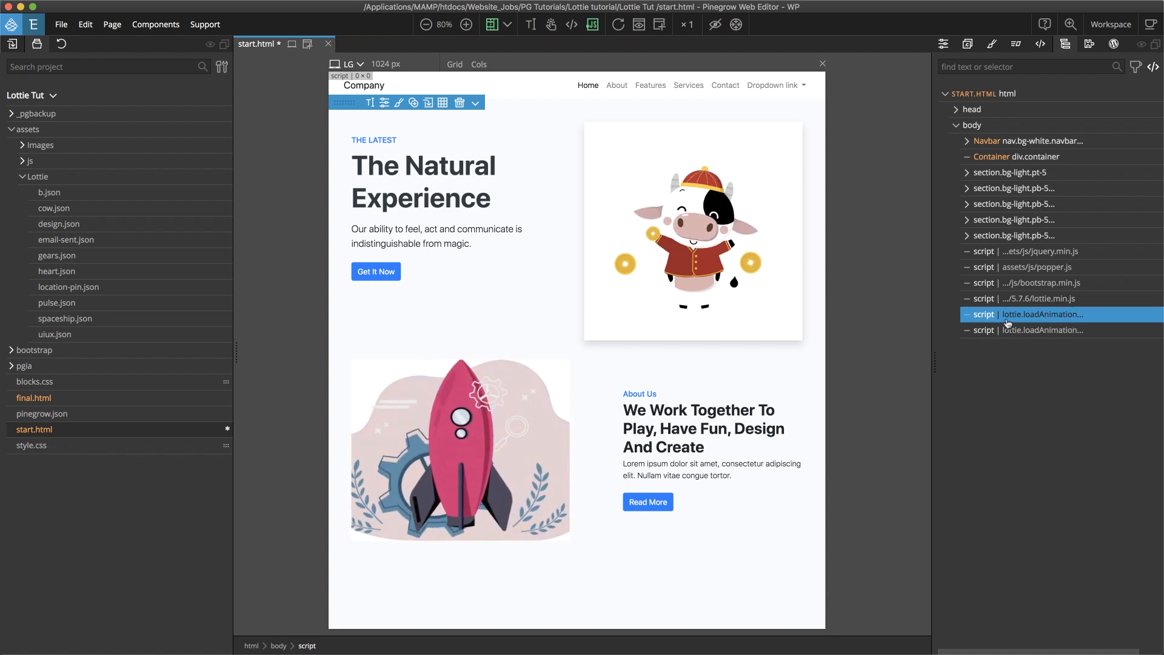
# Step: Set autoplay to false in the lottie-one animation script and reload the page preview
pyautogui.click(1040, 45)
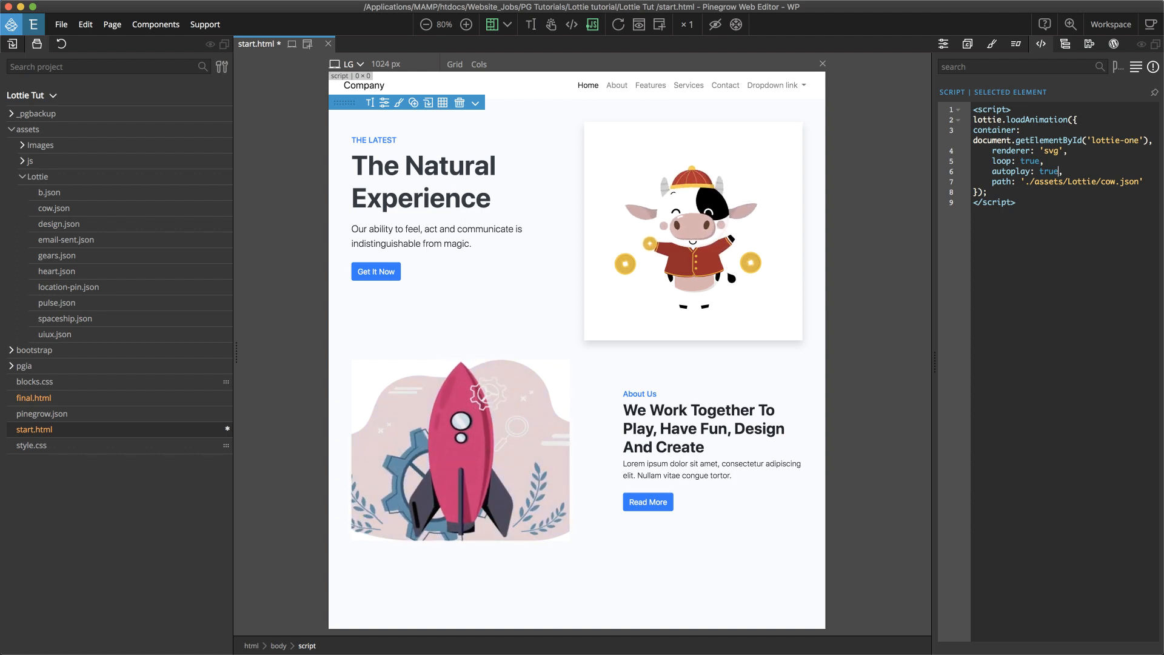
pyautogui.doubleClick(1049, 171)
pyautogui.write('false')
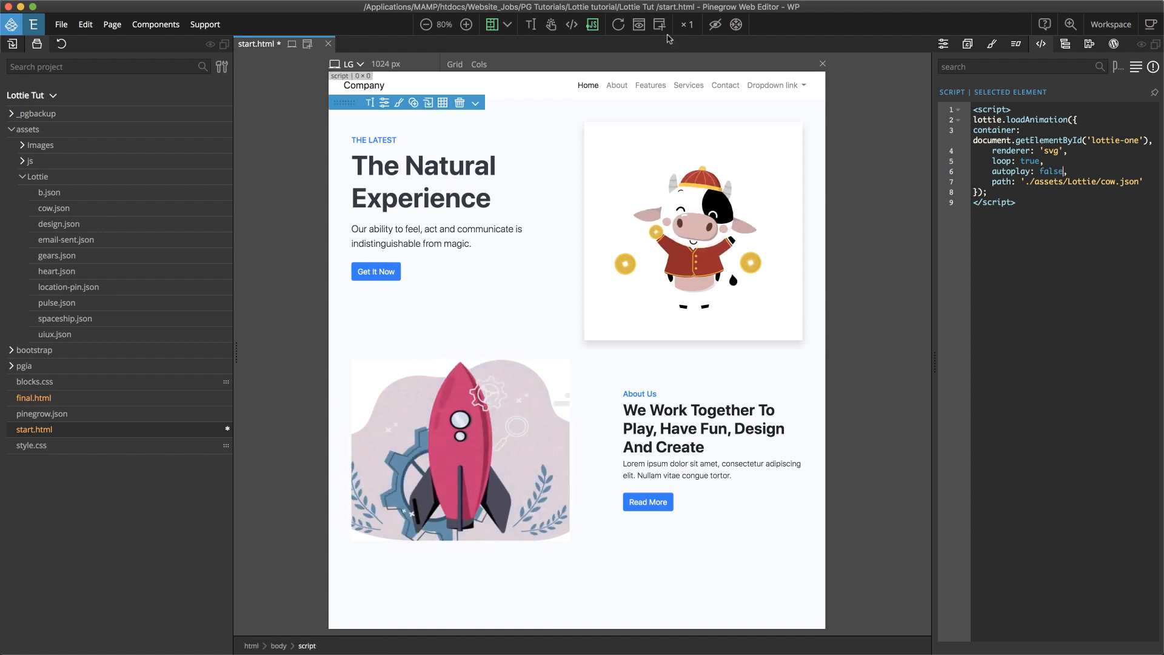
pyautogui.click(621, 24)
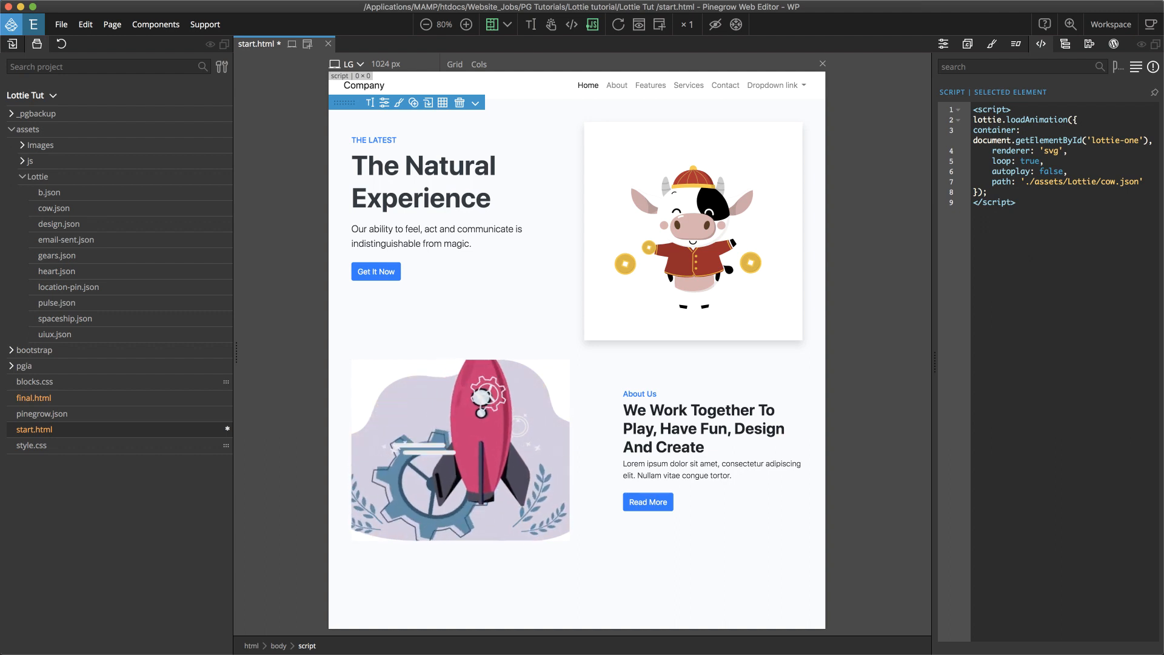
# Step: Activate Interactions on start.html and return to the page's element tree
pyautogui.click(1017, 46)
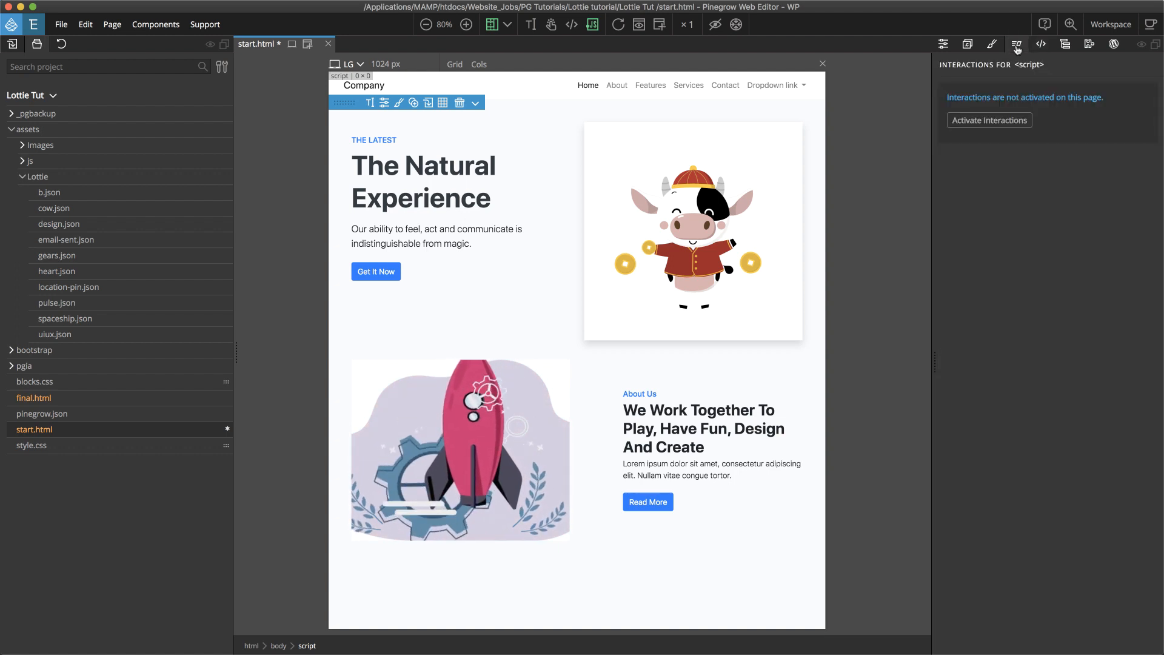
pyautogui.click(1005, 124)
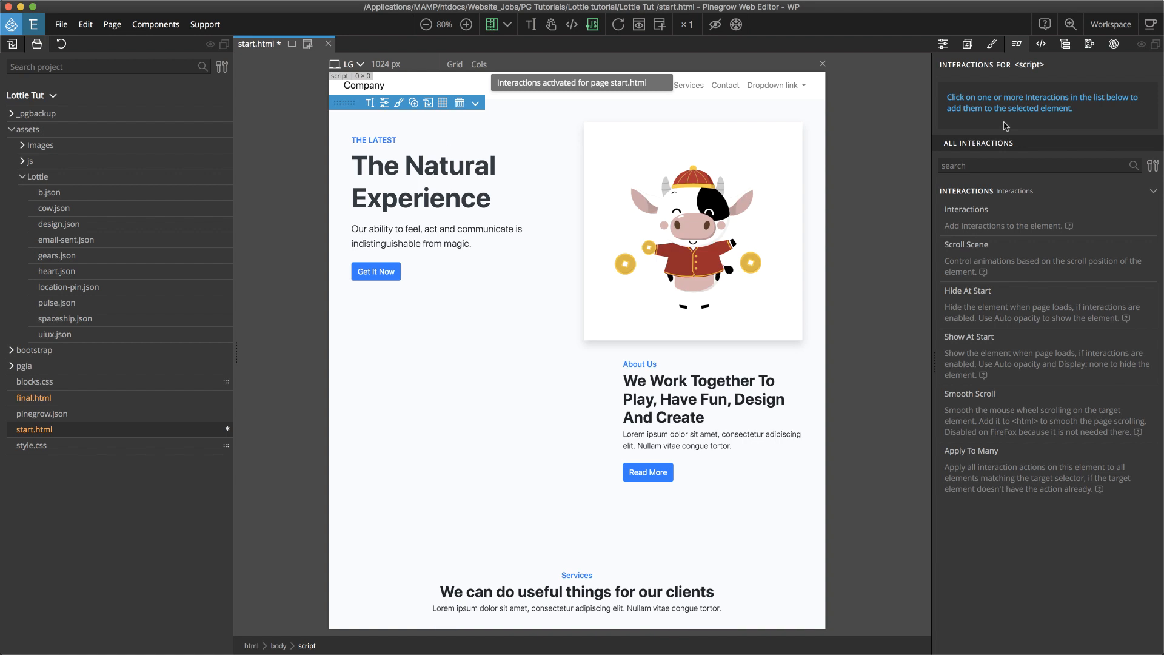
pyautogui.click(1065, 47)
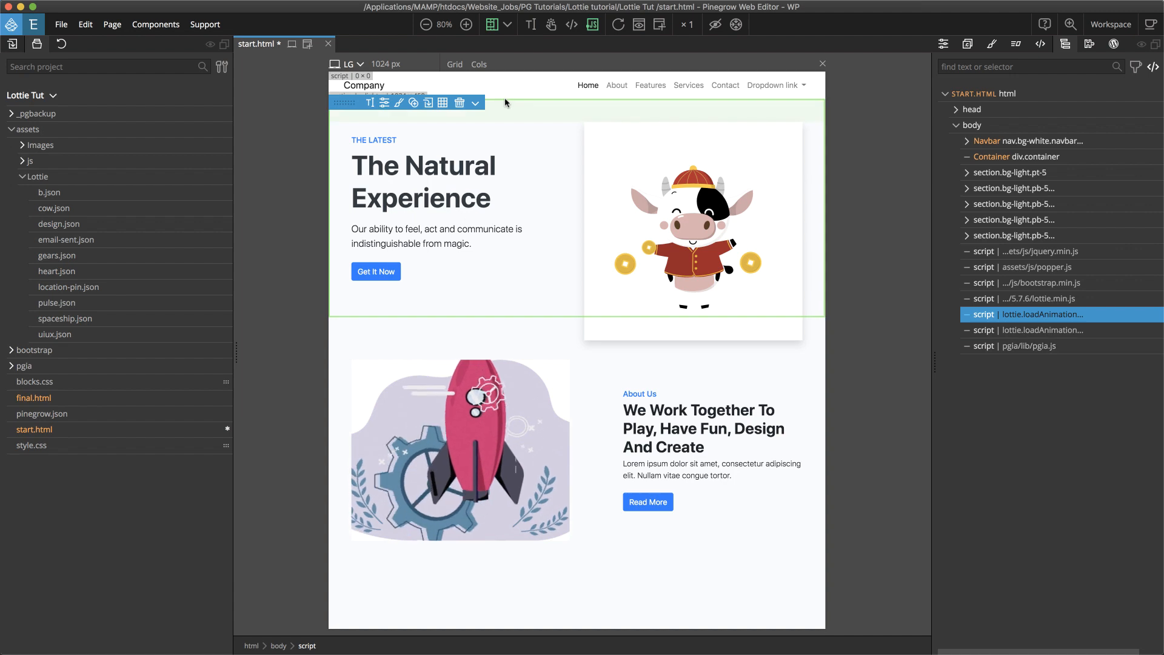
# Step: Check which libraries and plugins are active for start.html, including Interactions, and view the list of available interactions
pyautogui.click(62, 25)
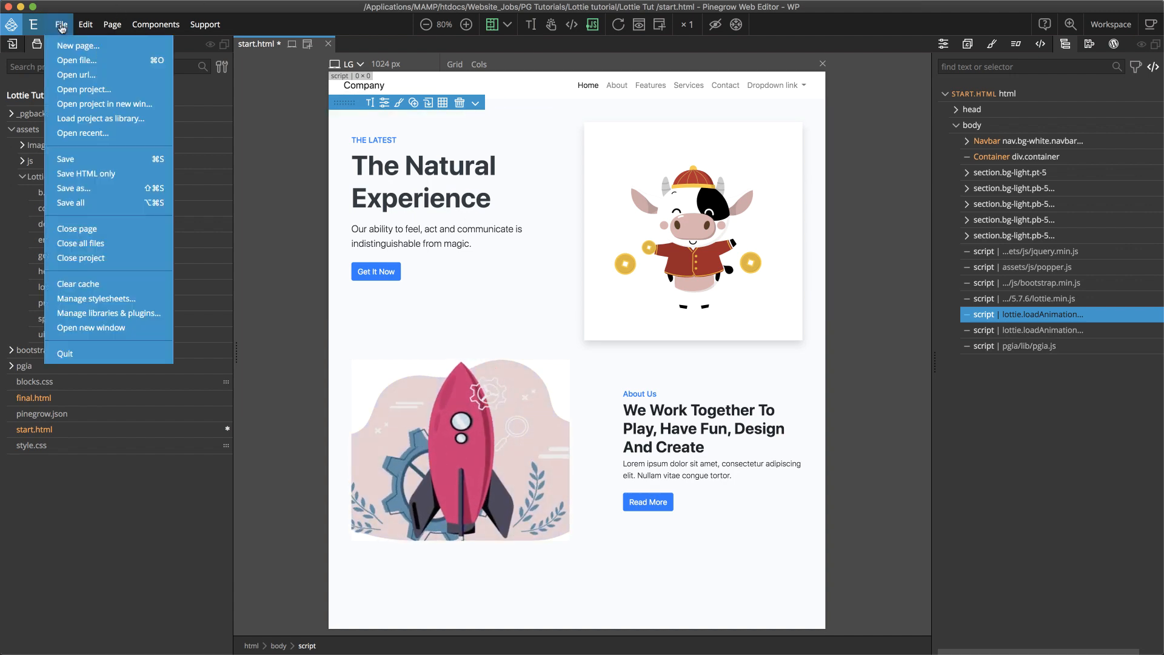
pyautogui.click(121, 314)
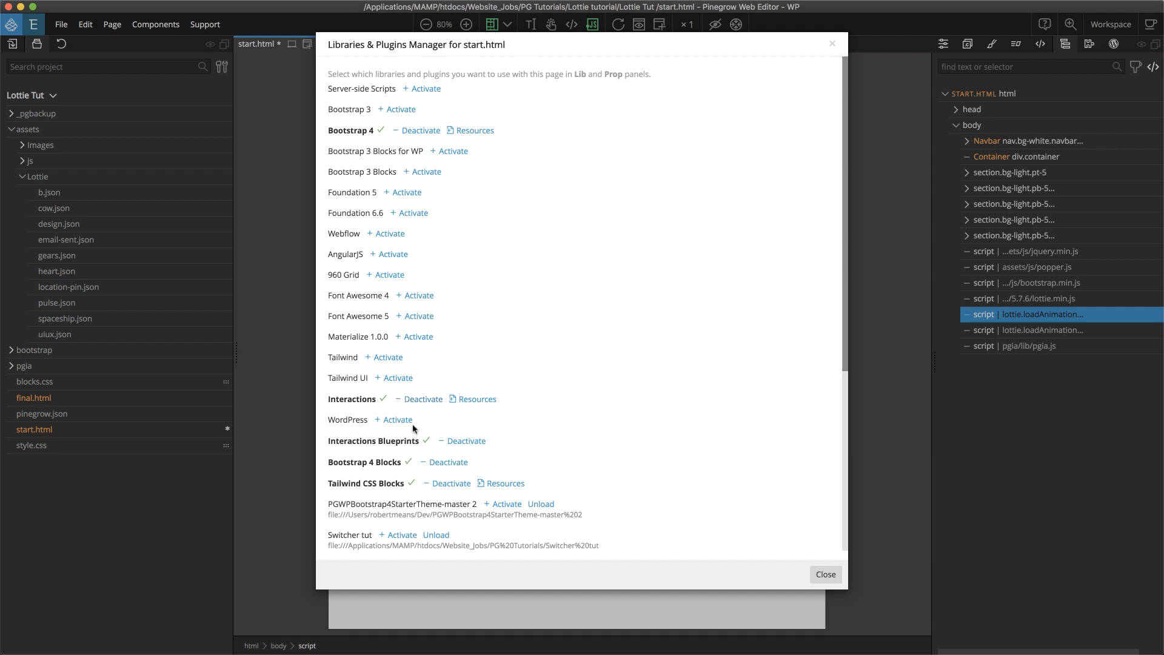
pyautogui.click(826, 575)
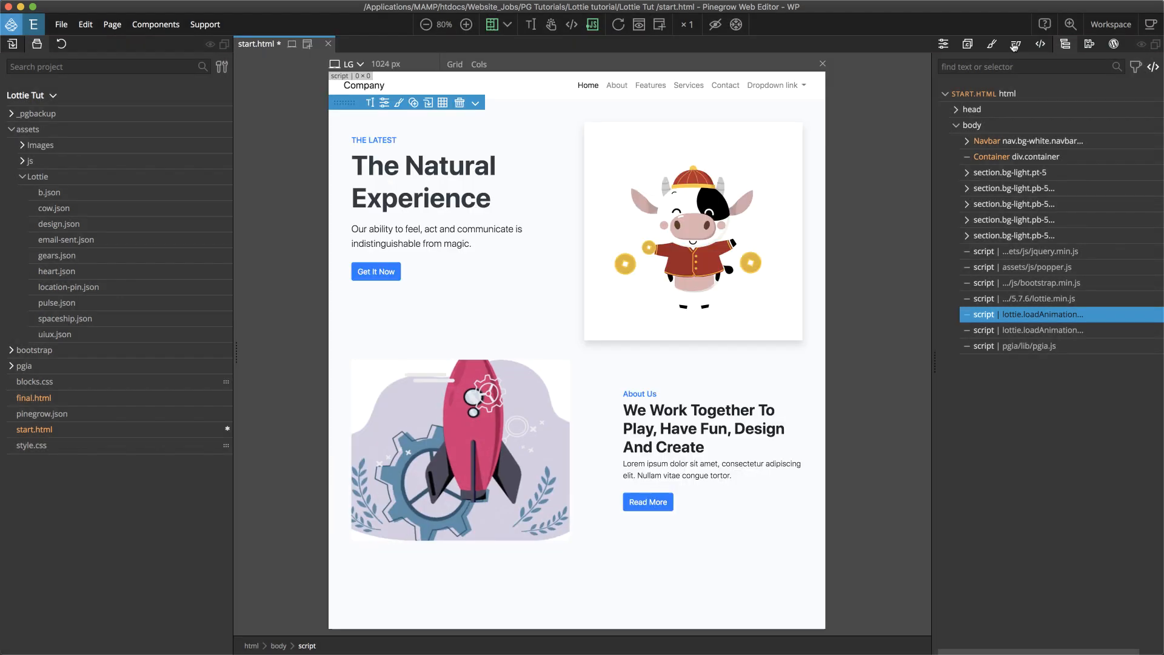
pyautogui.click(1016, 44)
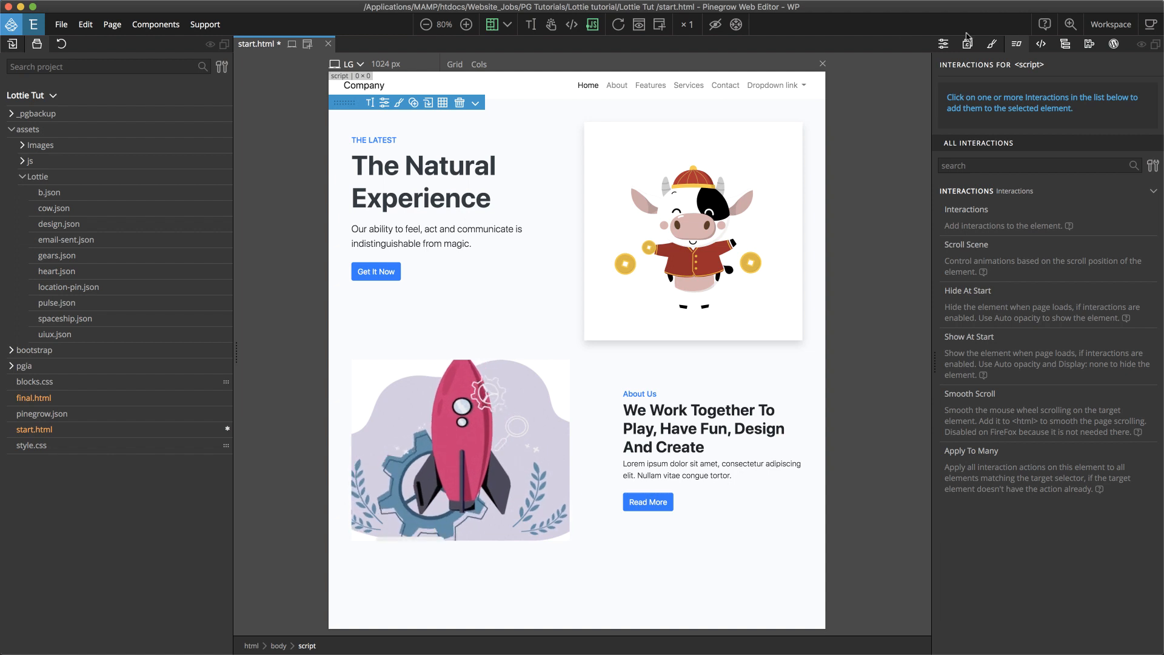
pyautogui.click(1065, 44)
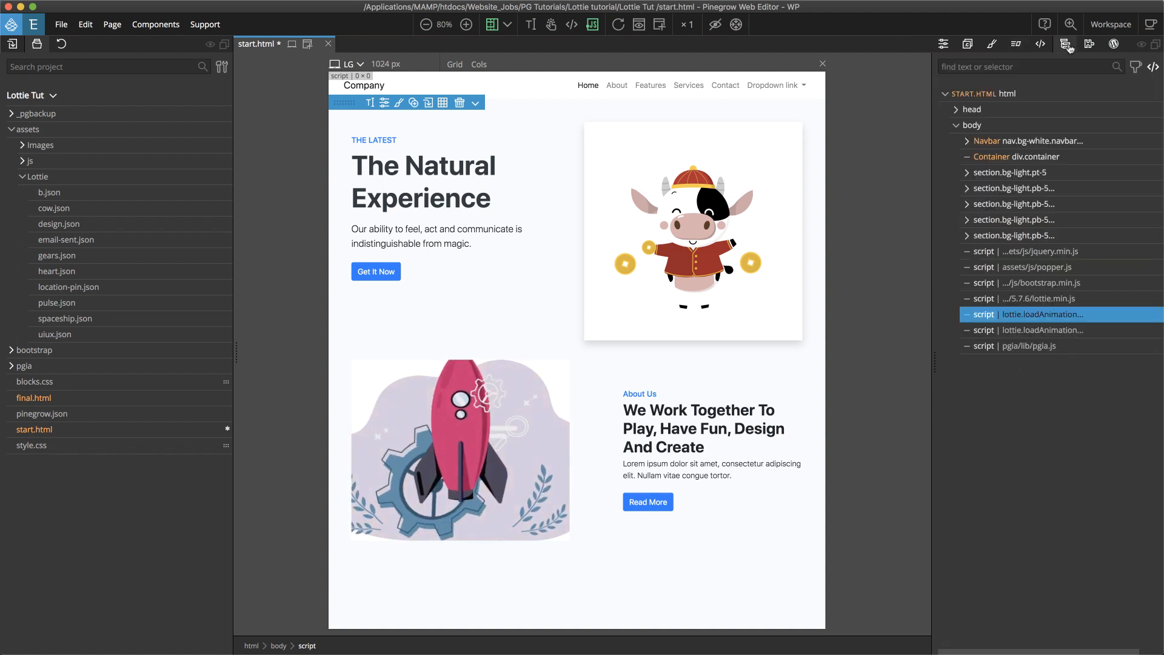
# Step: Add a Scroll Scene interaction to the lottie-one div that holds the cow animation
pyautogui.click(752, 182)
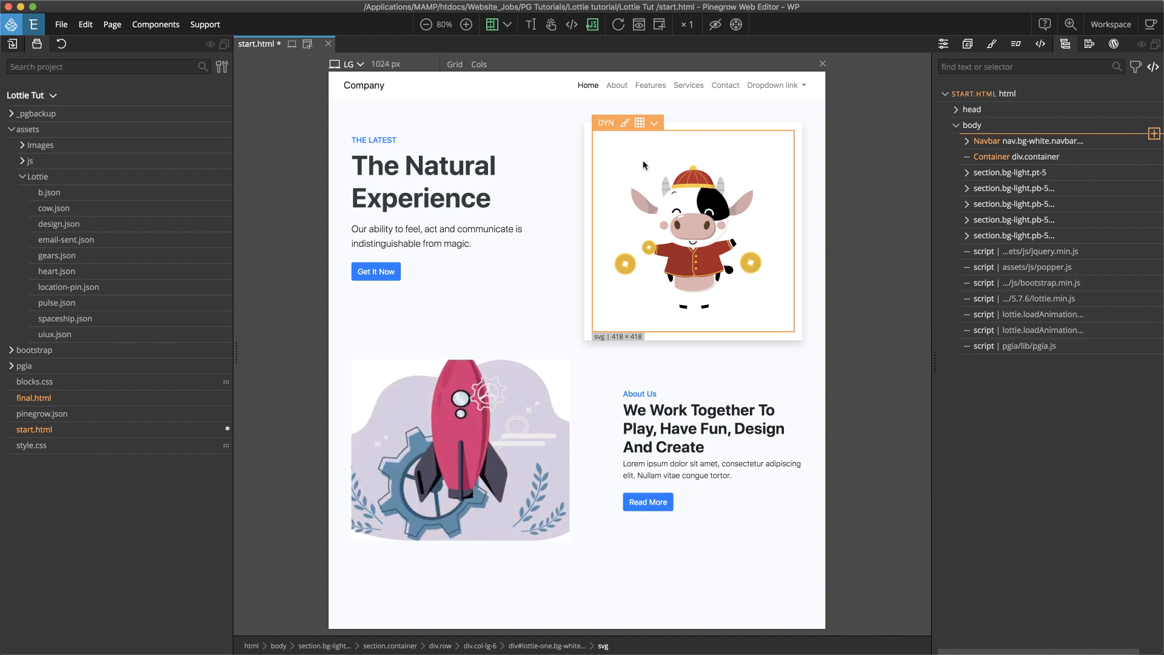
pyautogui.click(797, 152)
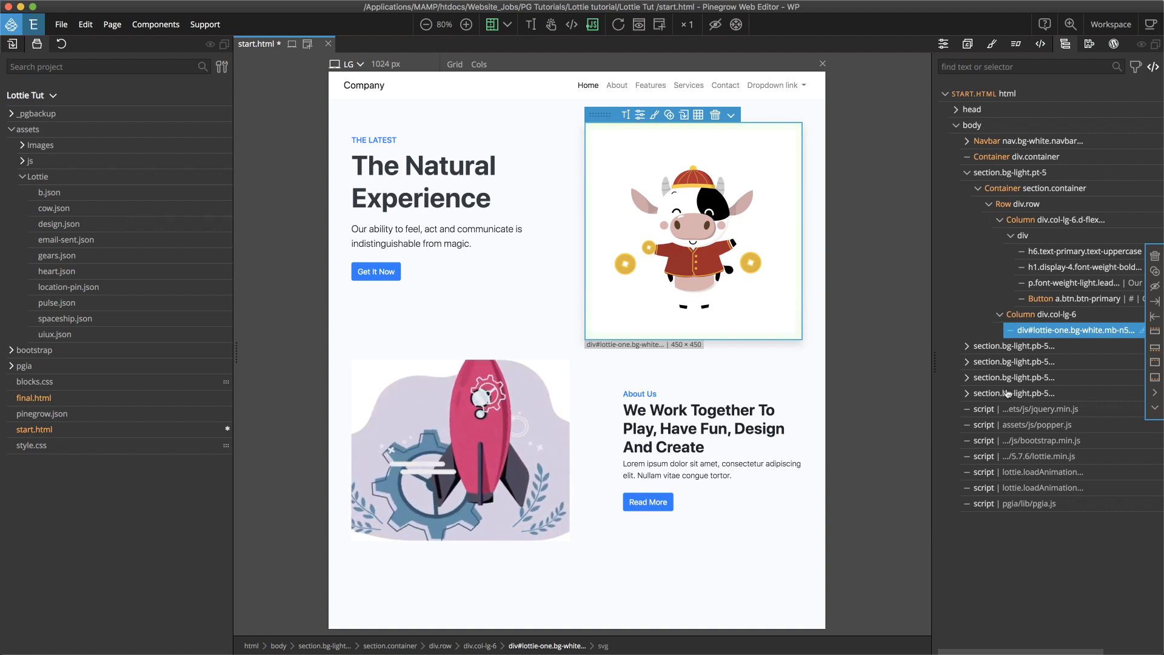
pyautogui.click(1017, 47)
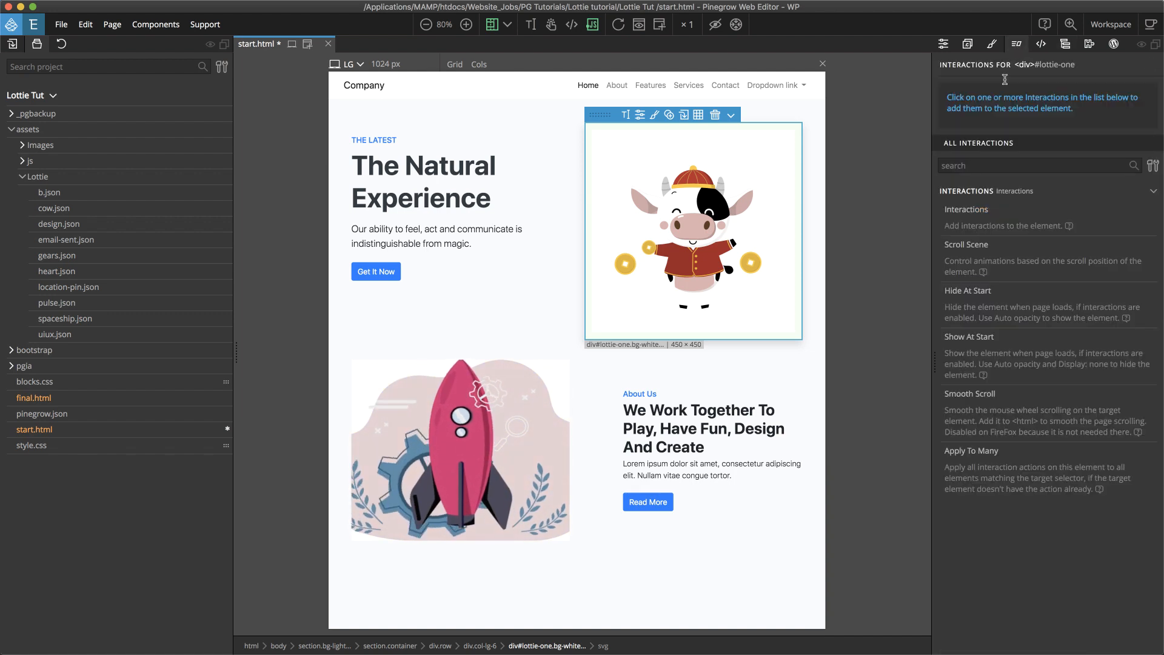
pyautogui.click(981, 245)
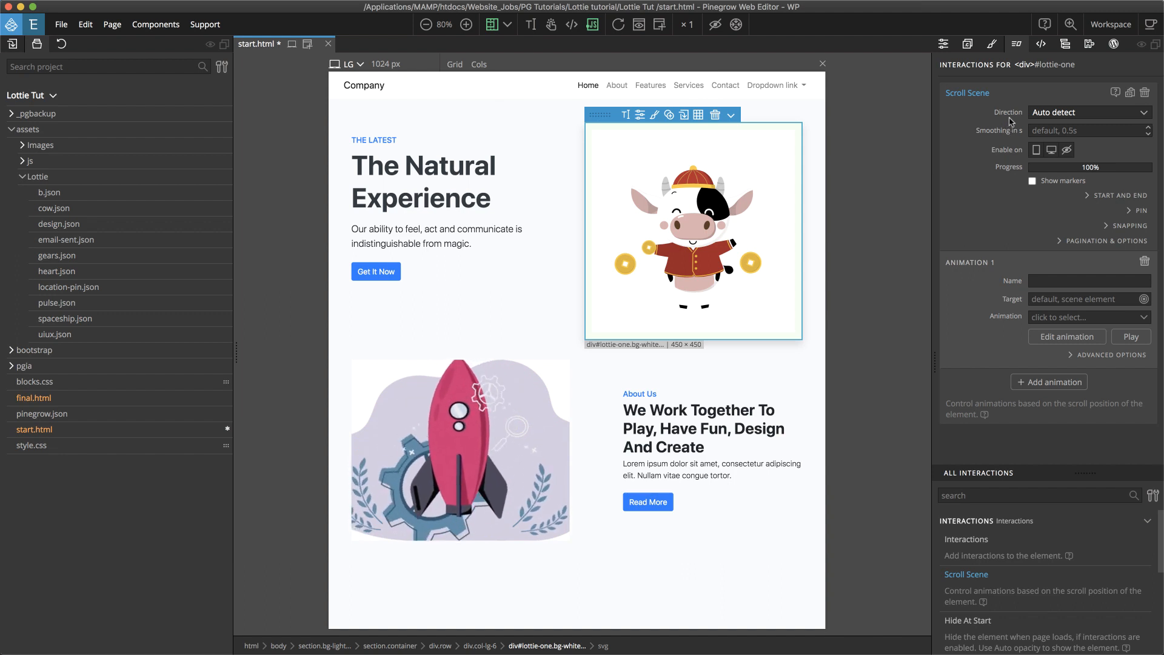
# Step: Show the scroll scene's markers and set its start and end mode to Describe
pyautogui.moveTo(975, 276)
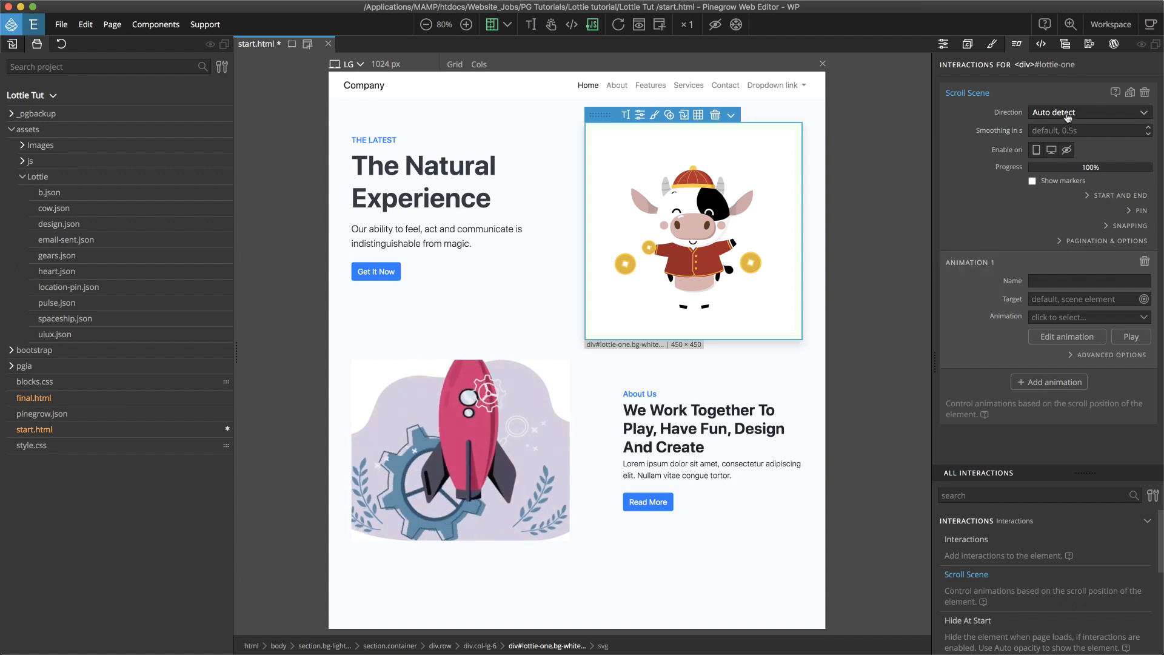
pyautogui.click(1031, 181)
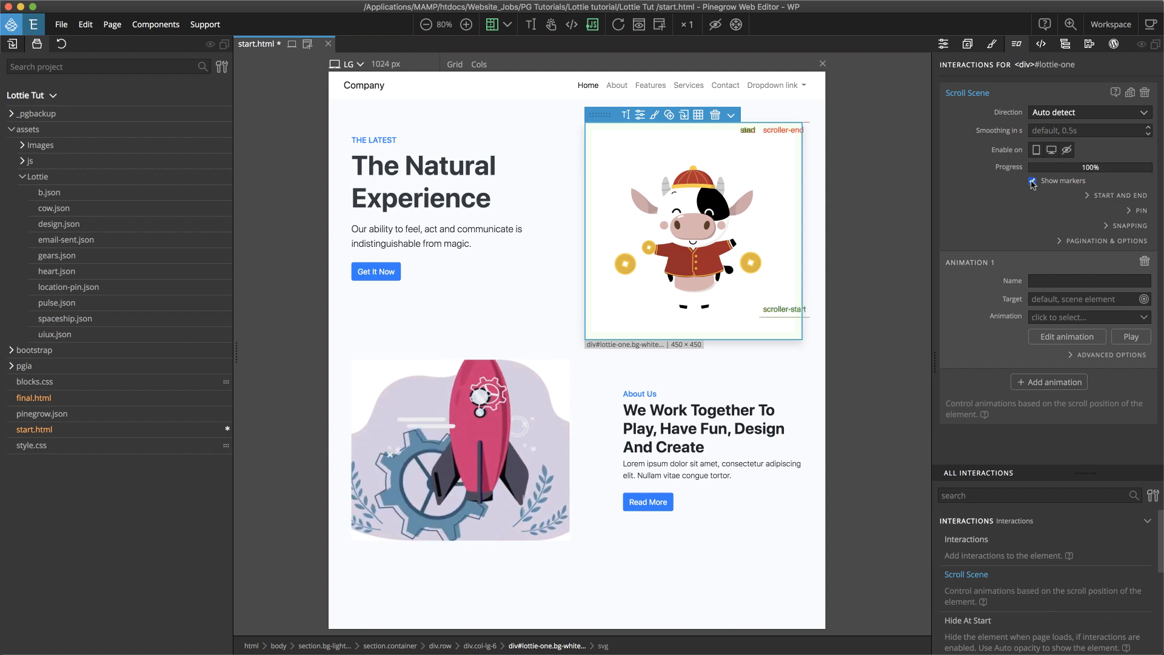
pyautogui.click(1089, 197)
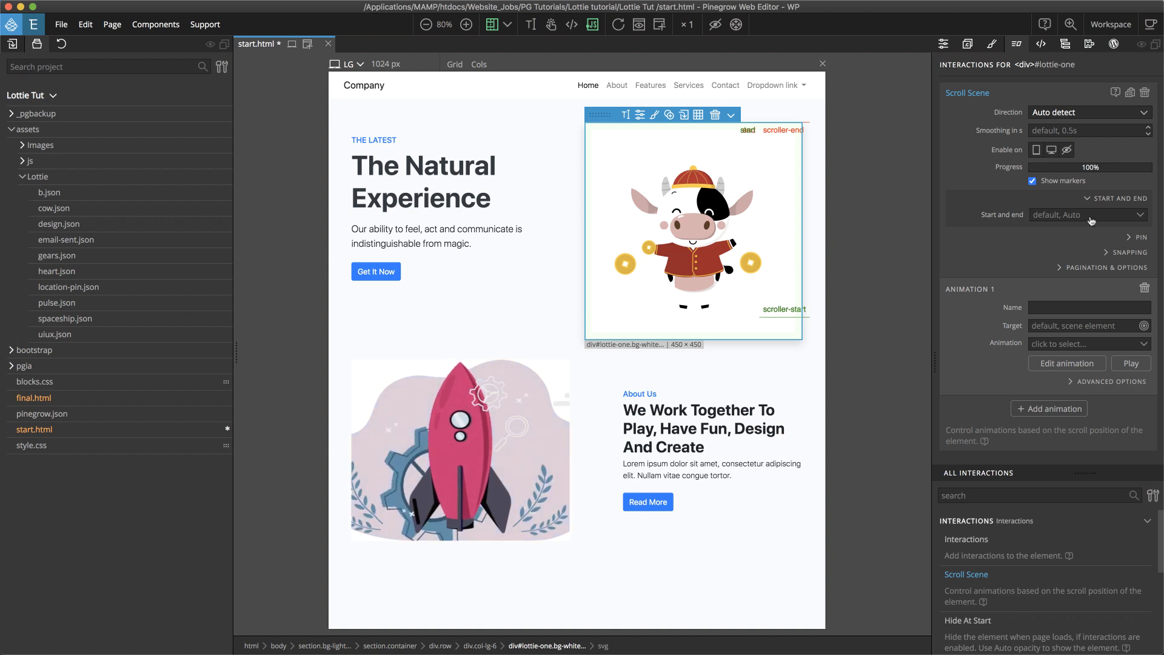
pyautogui.click(1143, 217)
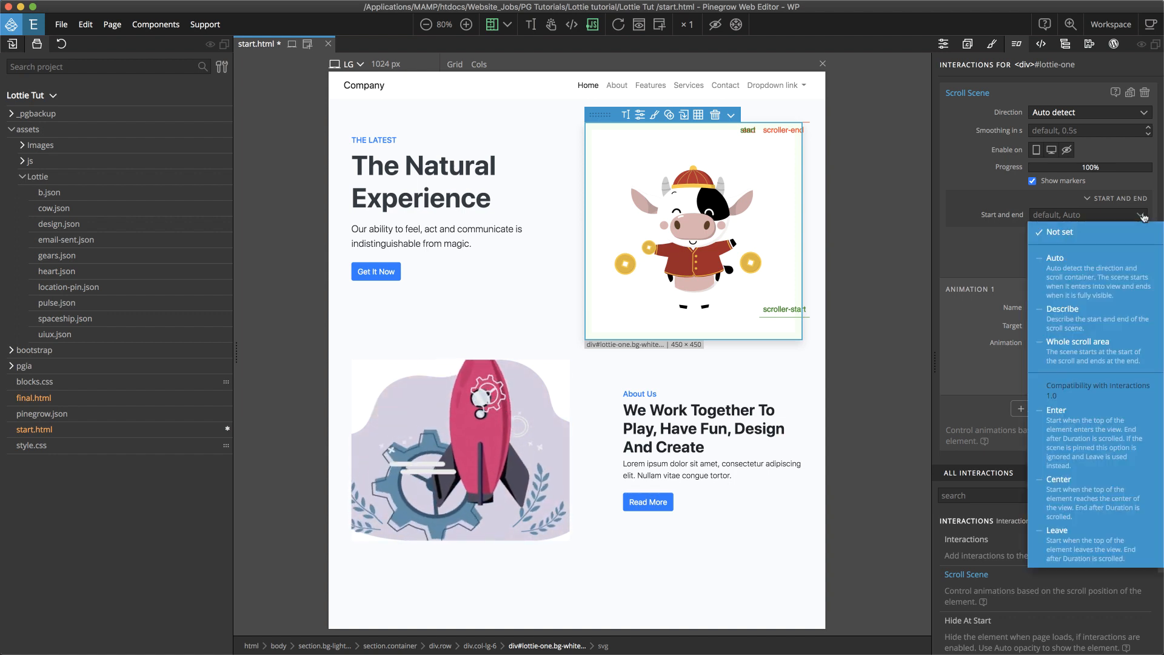
pyautogui.click(1069, 314)
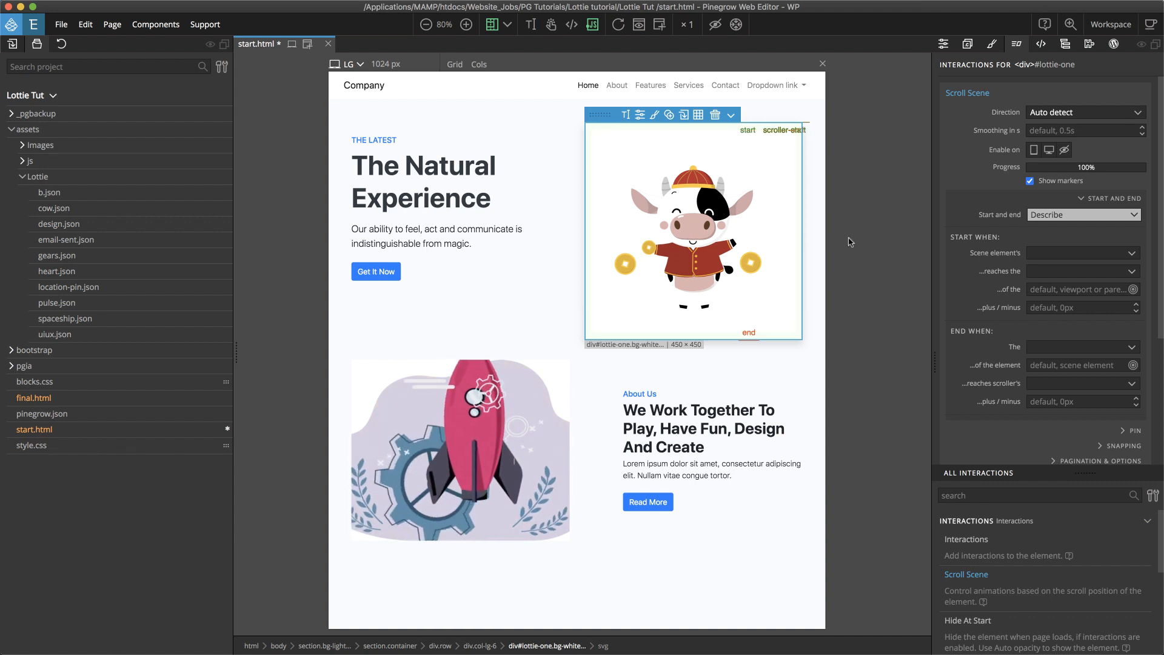
# Step: Make the scroll scene start when the scene element's Start reaches the Start
pyautogui.click(1062, 254)
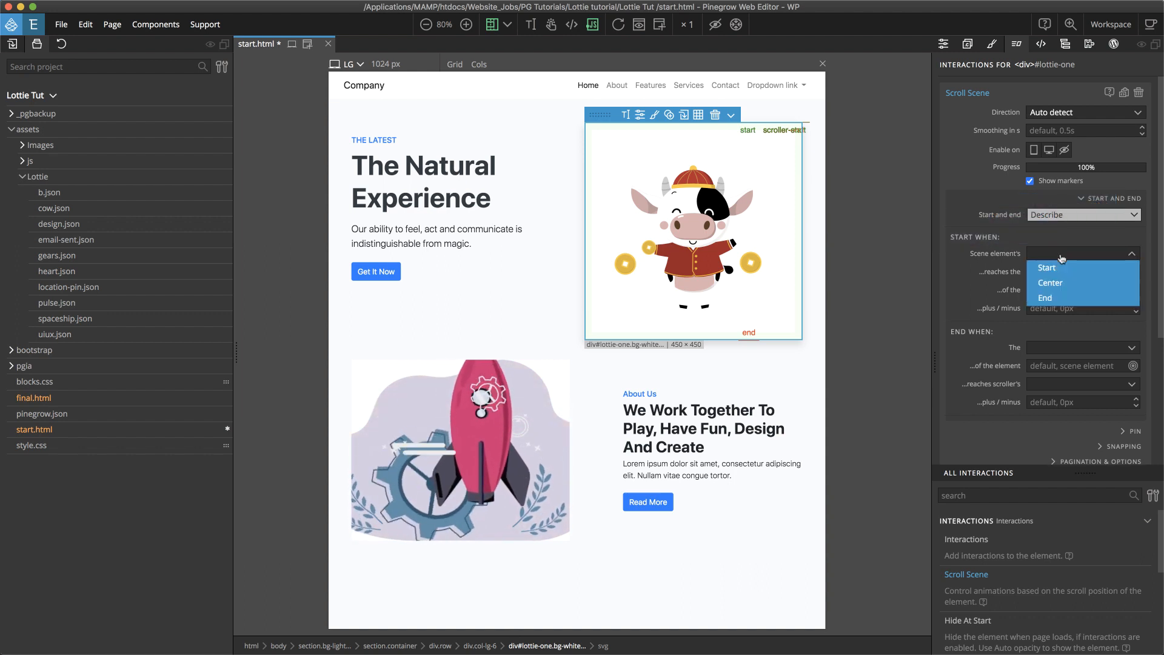
pyautogui.click(1058, 268)
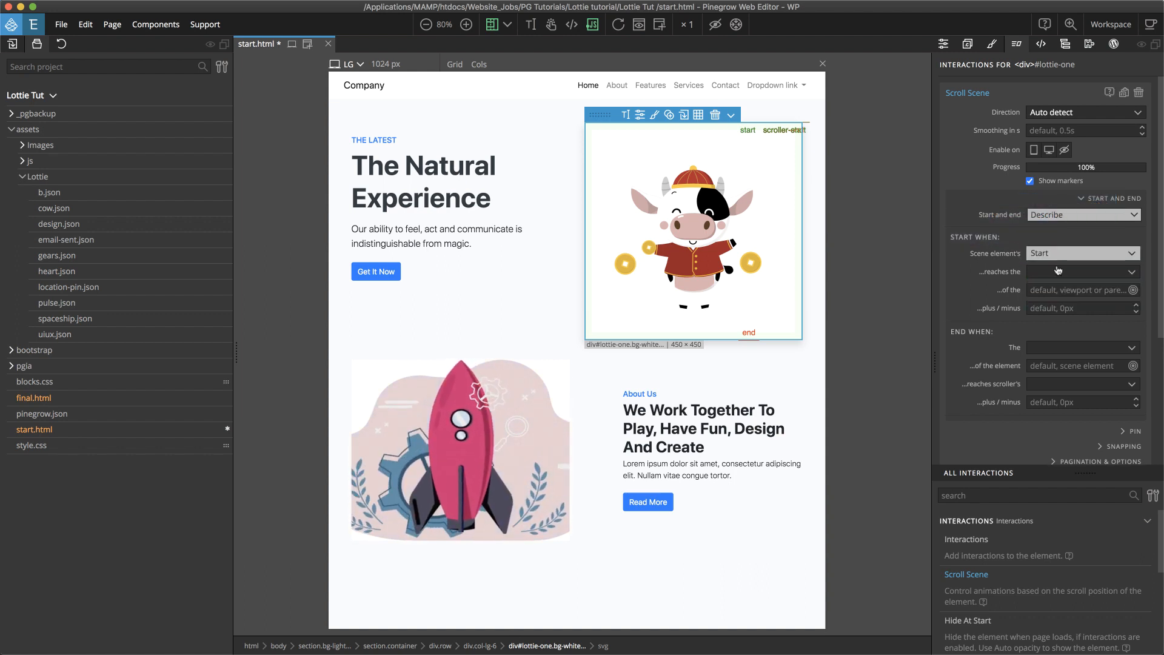
pyautogui.click(1059, 273)
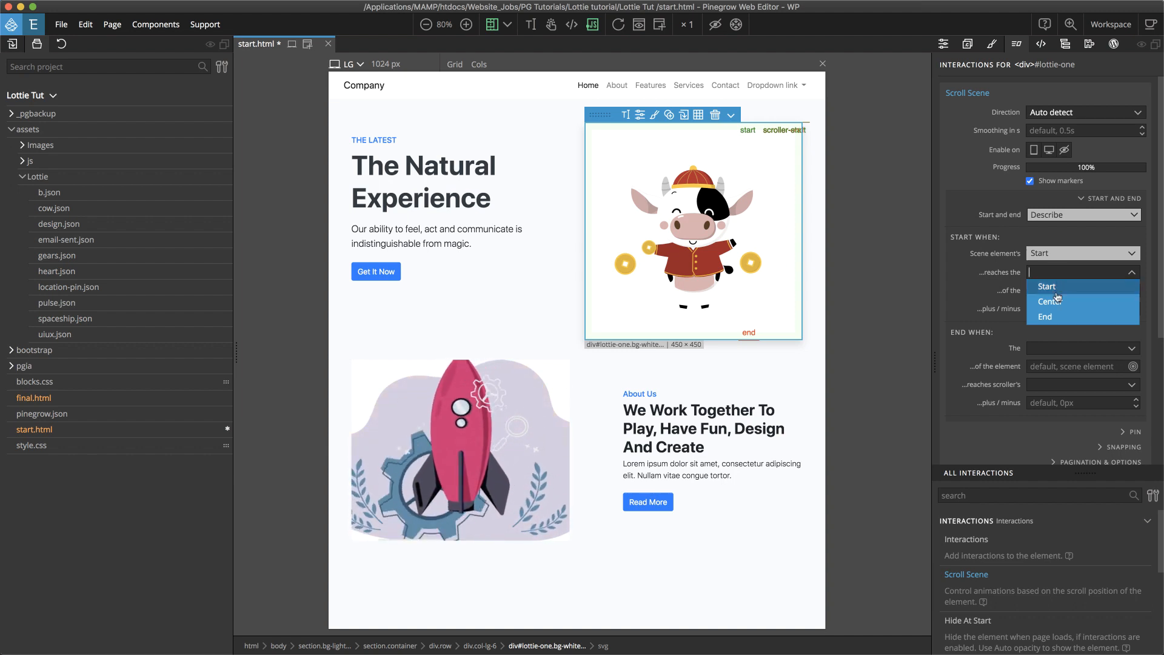
pyautogui.click(1056, 288)
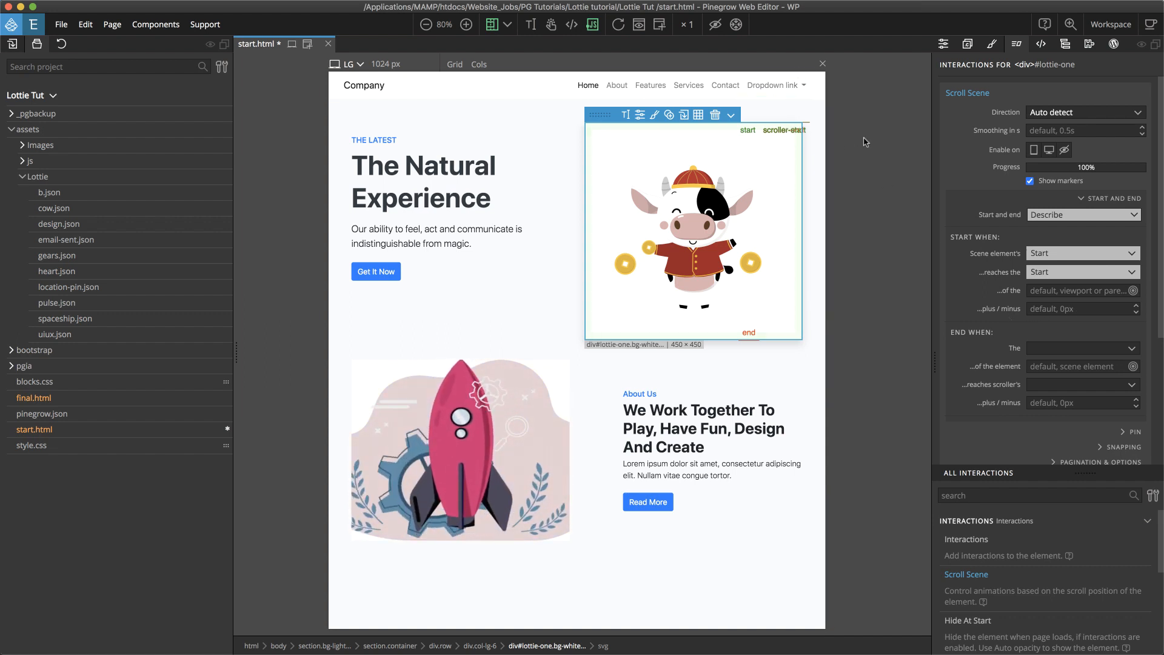
# Step: Set the target element of the scene's start condition to the selector $body
pyautogui.click(1064, 294)
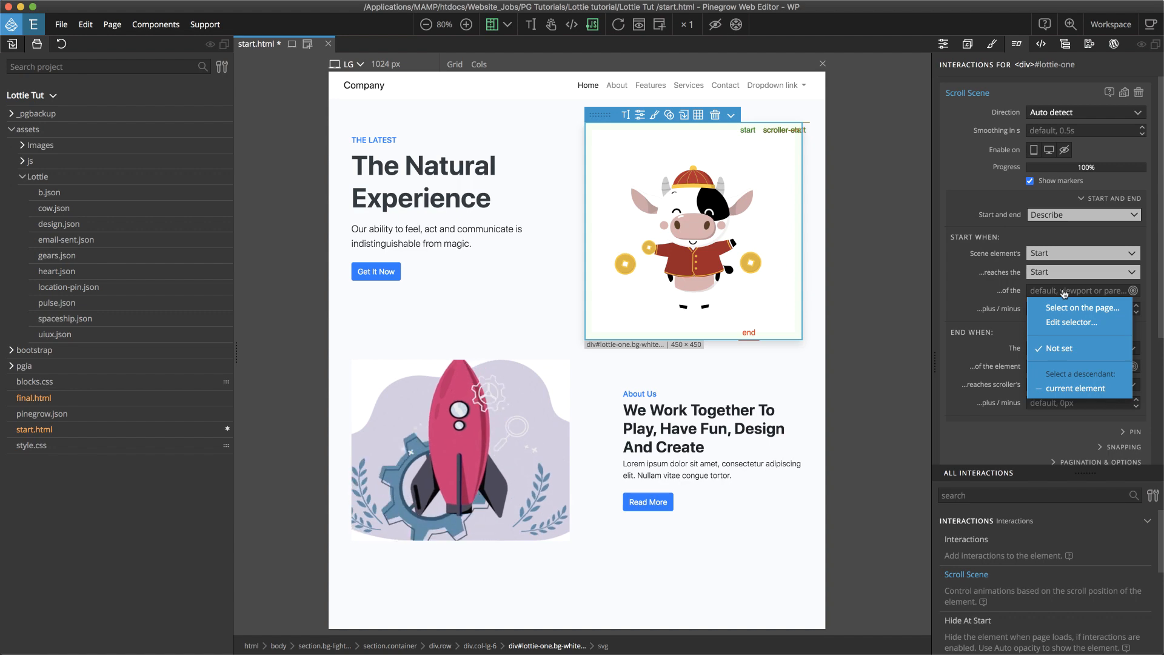
pyautogui.click(1072, 322)
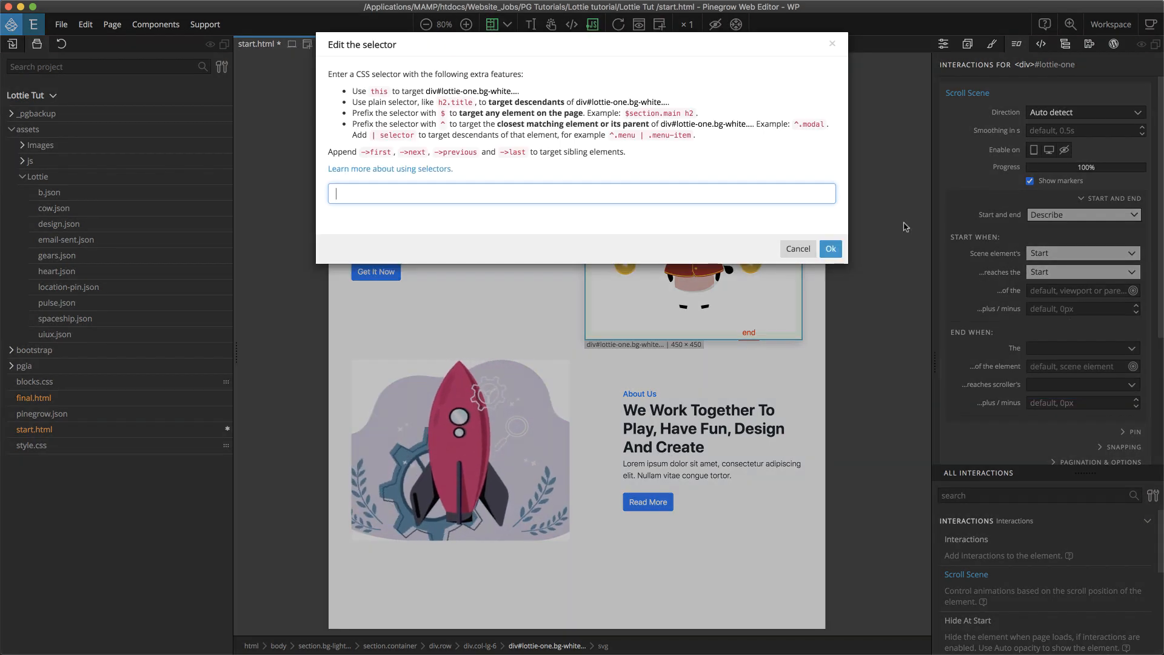
pyautogui.click(398, 196)
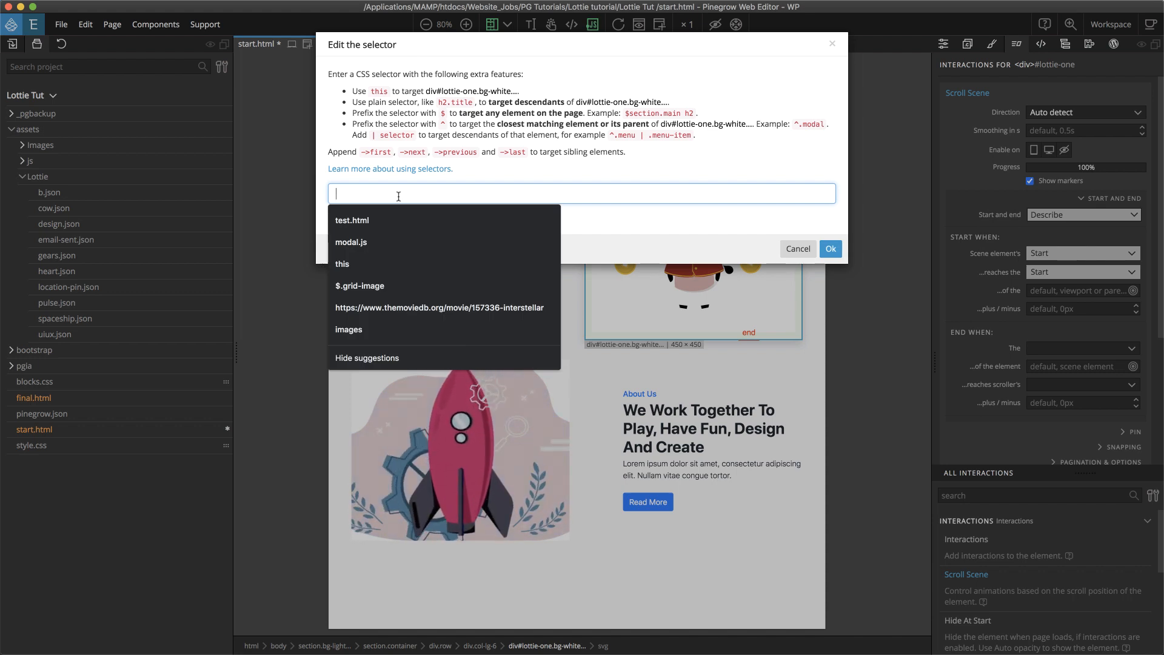
pyautogui.write('$')
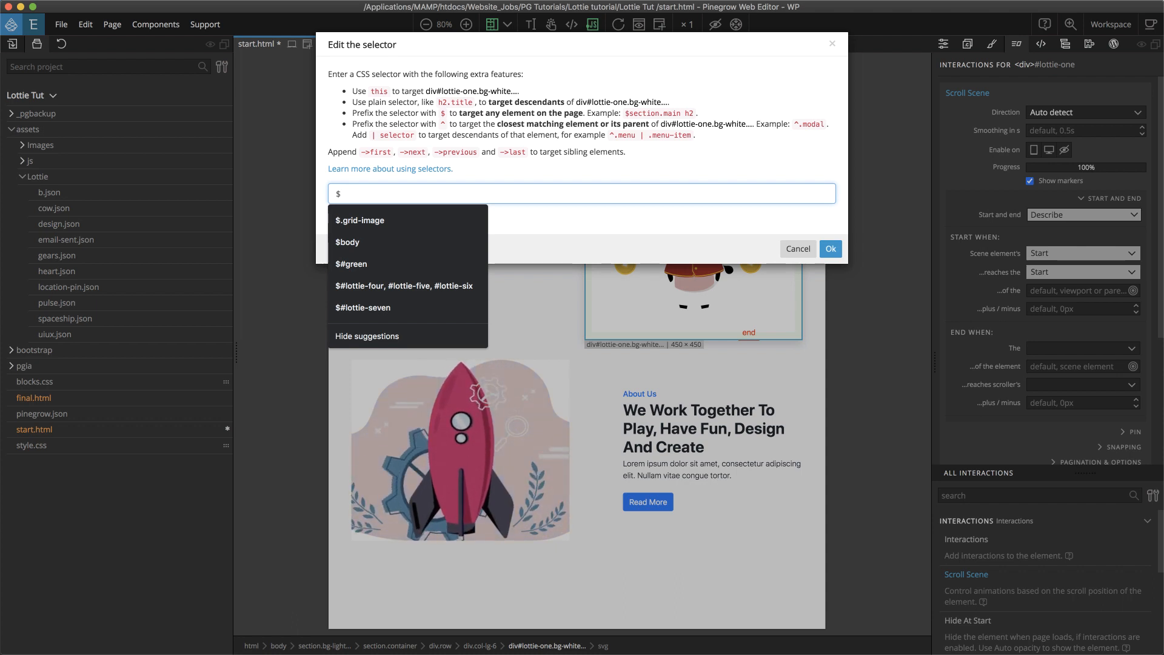
pyautogui.write('body')
pyautogui.press('Return')
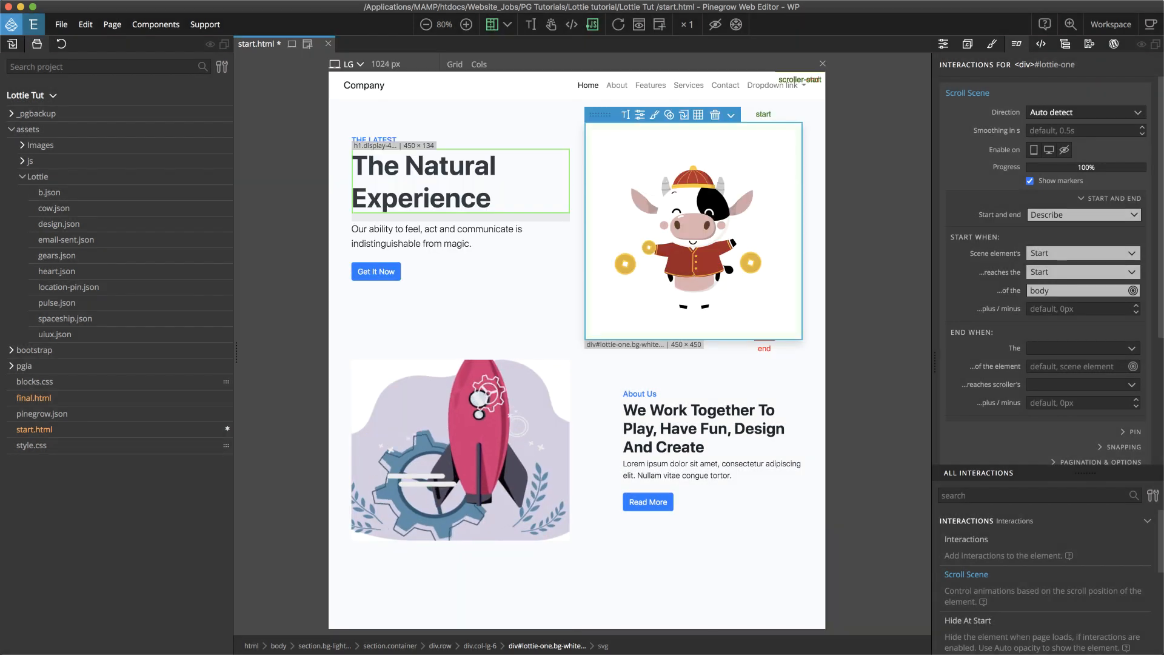
# Step: Try the start condition's selector as plain body, without the $ prefix
pyautogui.click(1052, 293)
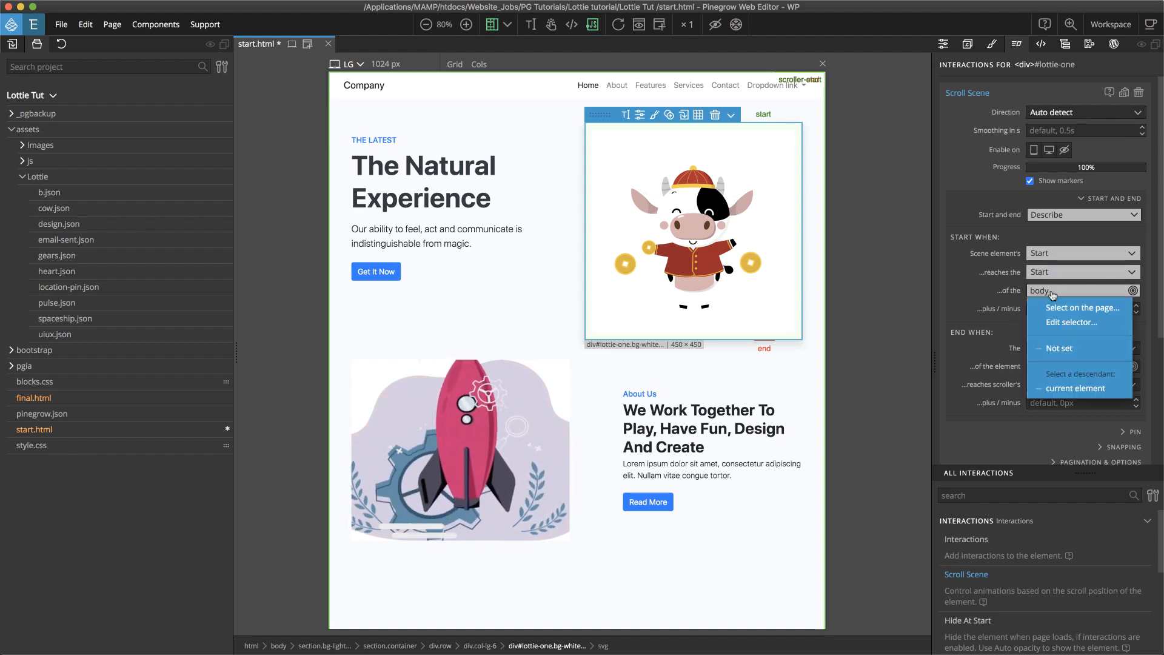
pyautogui.click(1070, 322)
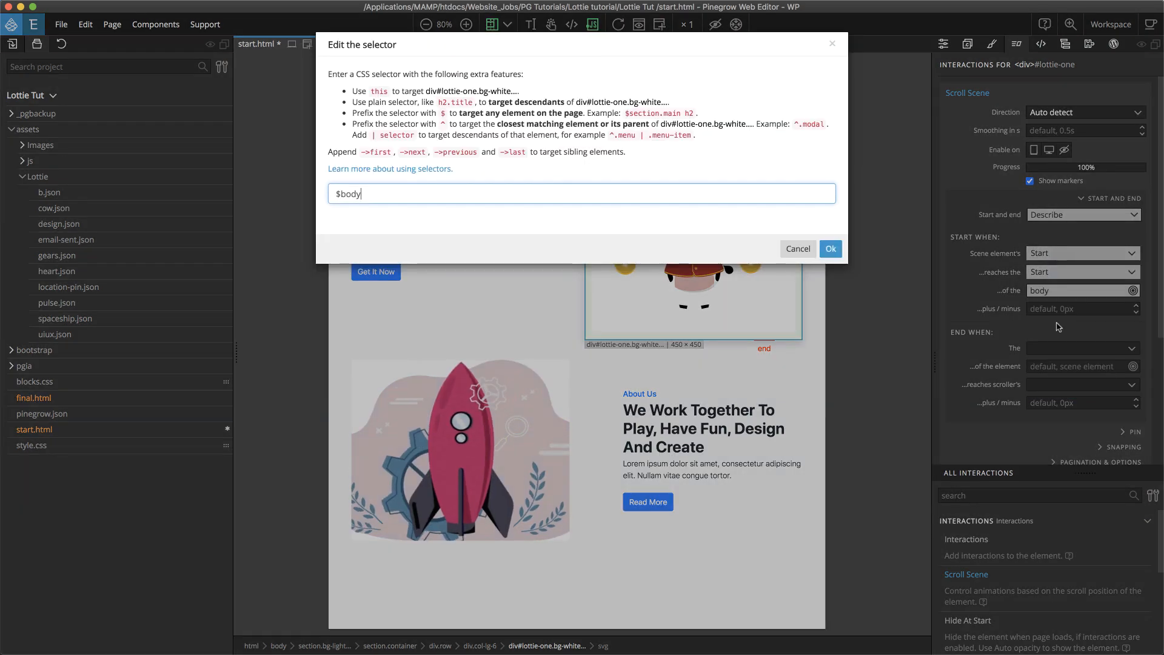
pyautogui.click(338, 194)
pyautogui.press('BackSpace')
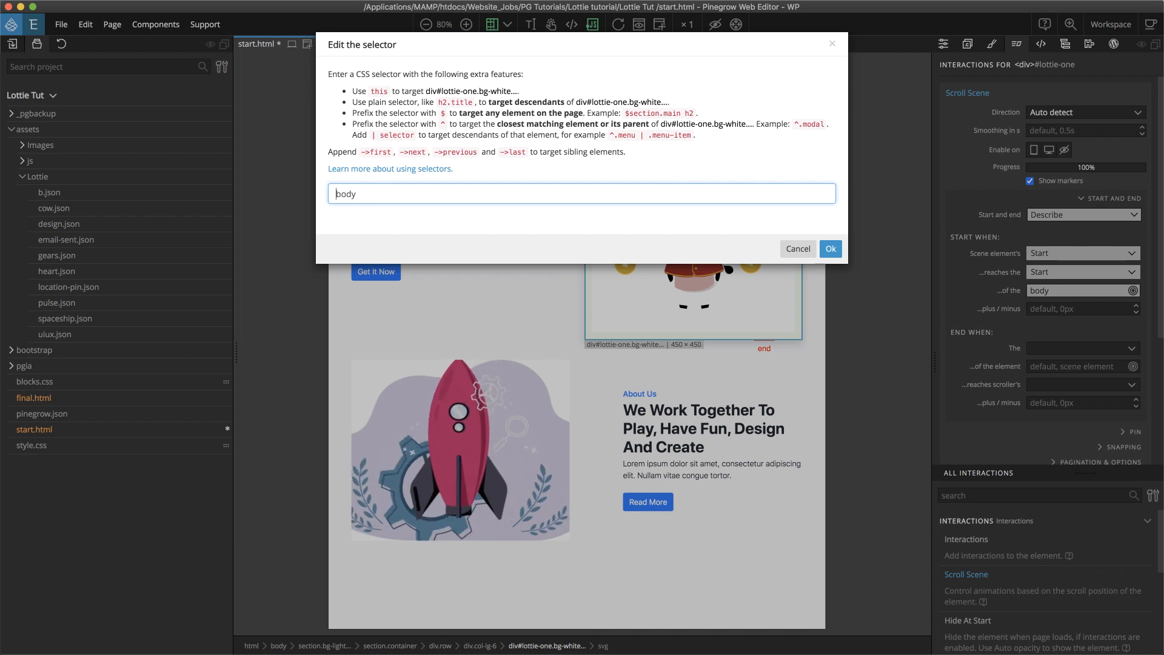
pyautogui.press('Return')
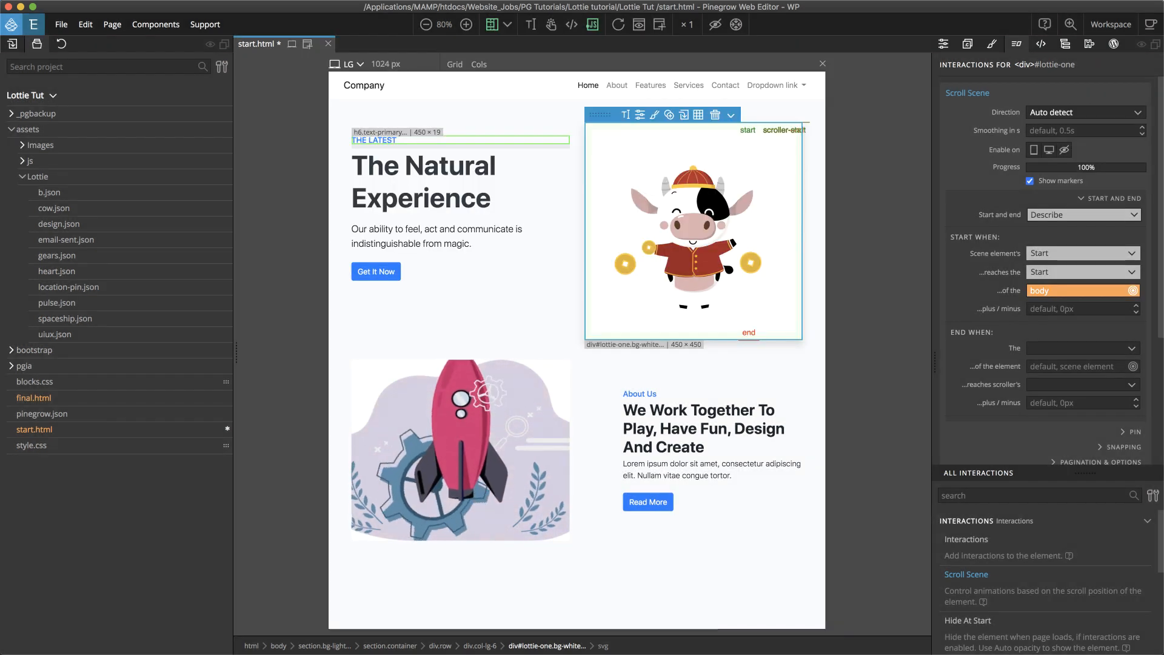
# Step: Set the selector of the scene's start condition to $body so that it targets the page's body element
pyautogui.click(1058, 292)
pyautogui.click(1056, 320)
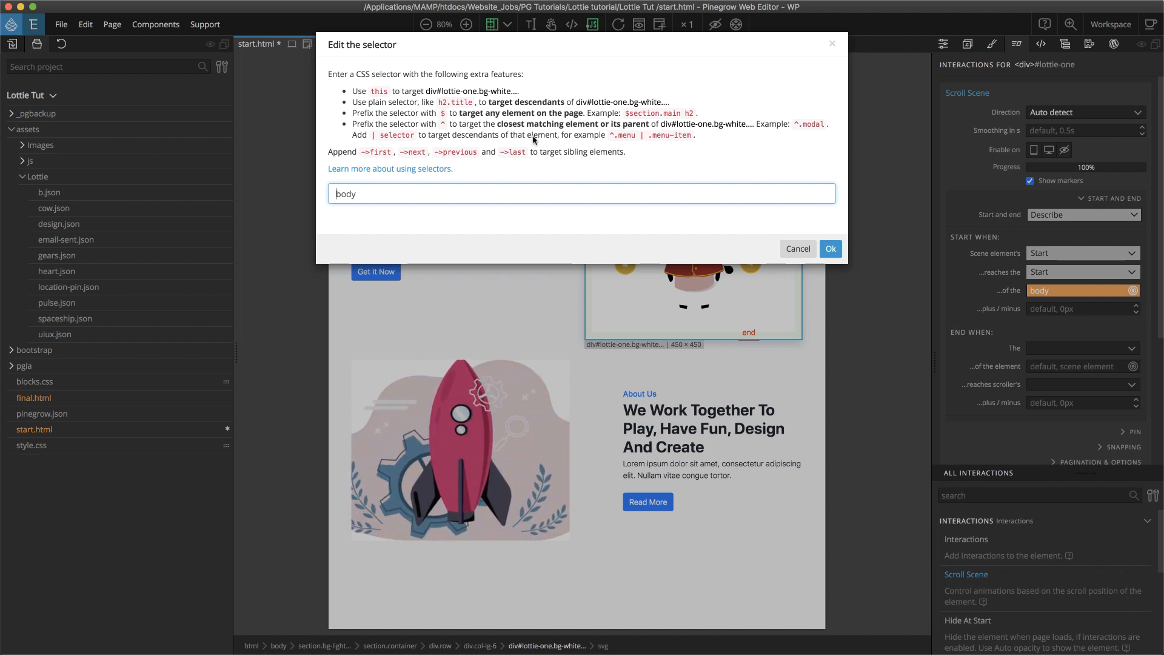
pyautogui.write('$')
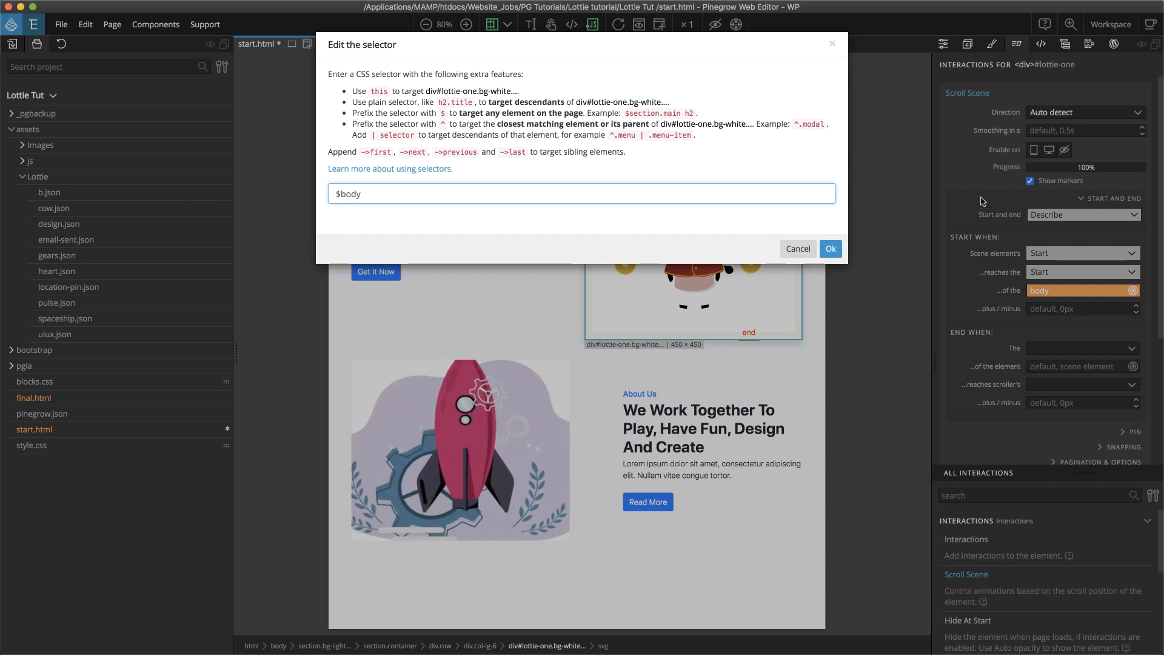
pyautogui.click(831, 248)
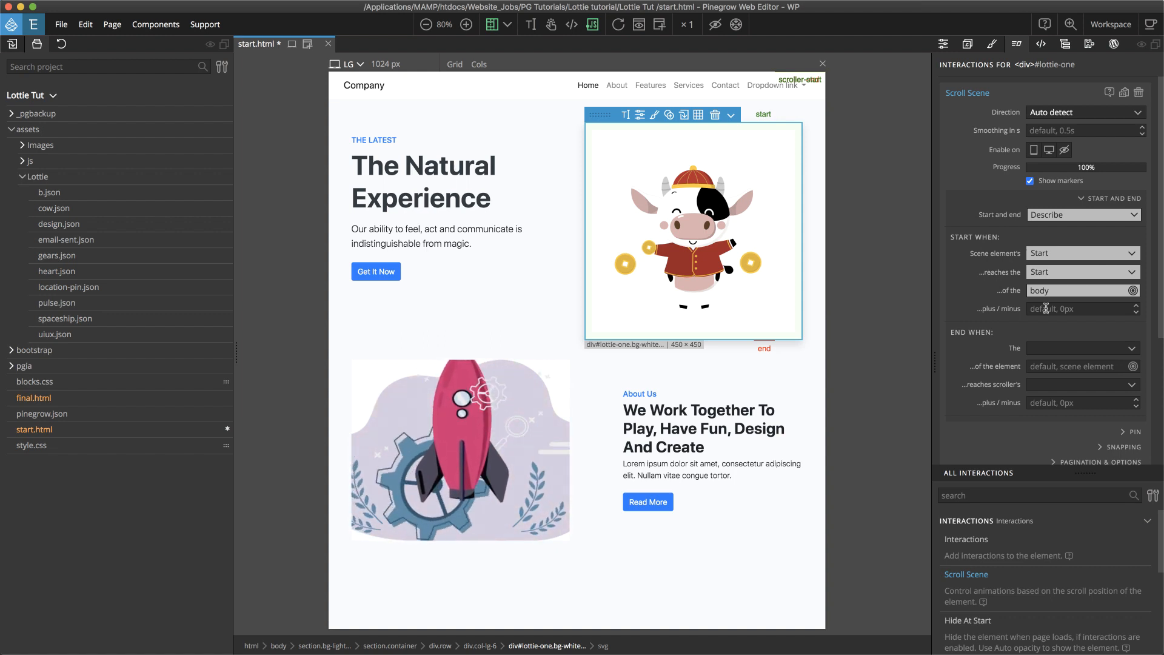
# Step: Set the plus/minus offset of the scene's start condition to 100px
pyautogui.click(1046, 309)
pyautogui.write('1')
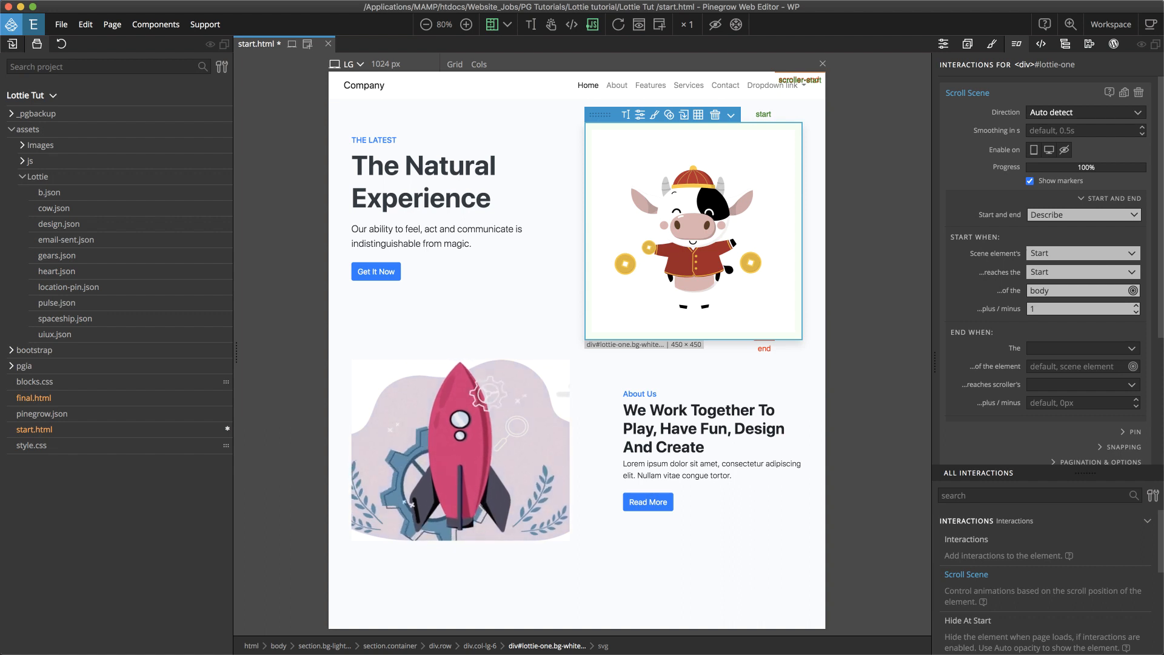
pyautogui.write('00')
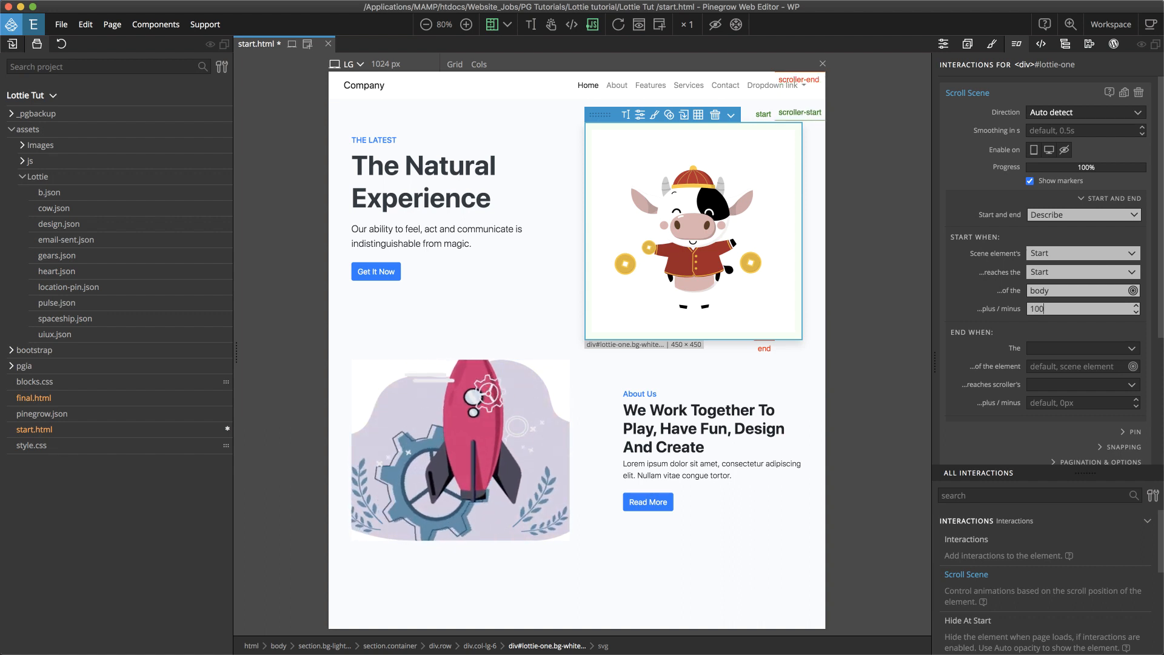
pyautogui.write('px')
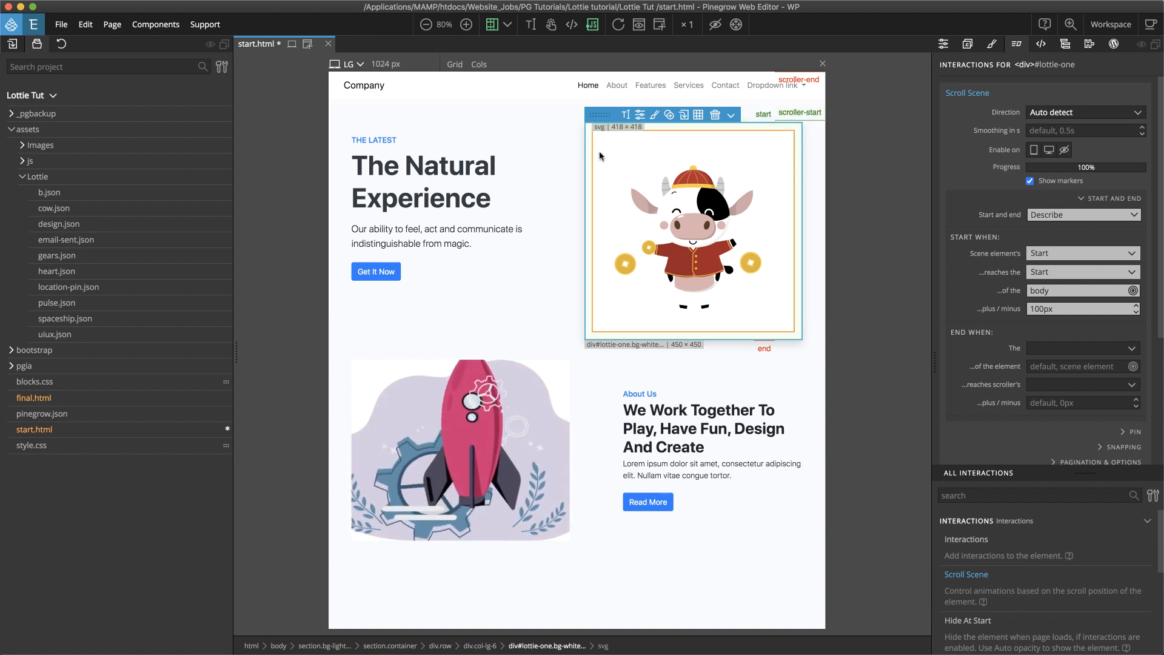
# Step: Make the scroll scene end when the End of the scene element reaches the scroller's Start
pyautogui.click(1099, 349)
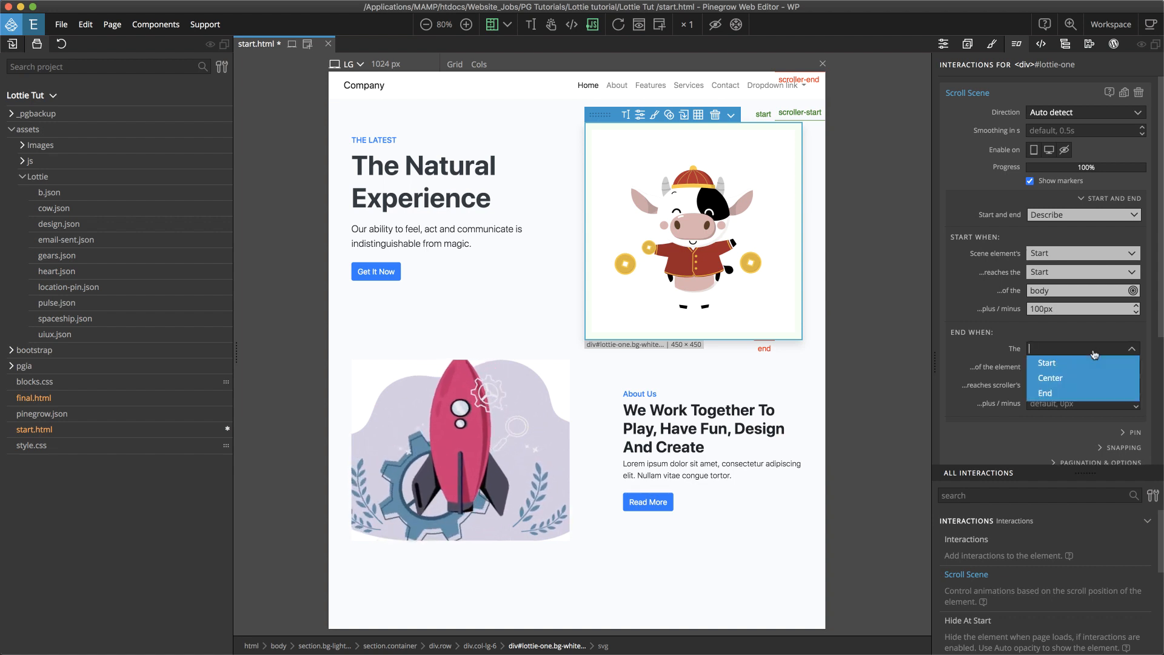
pyautogui.click(1062, 394)
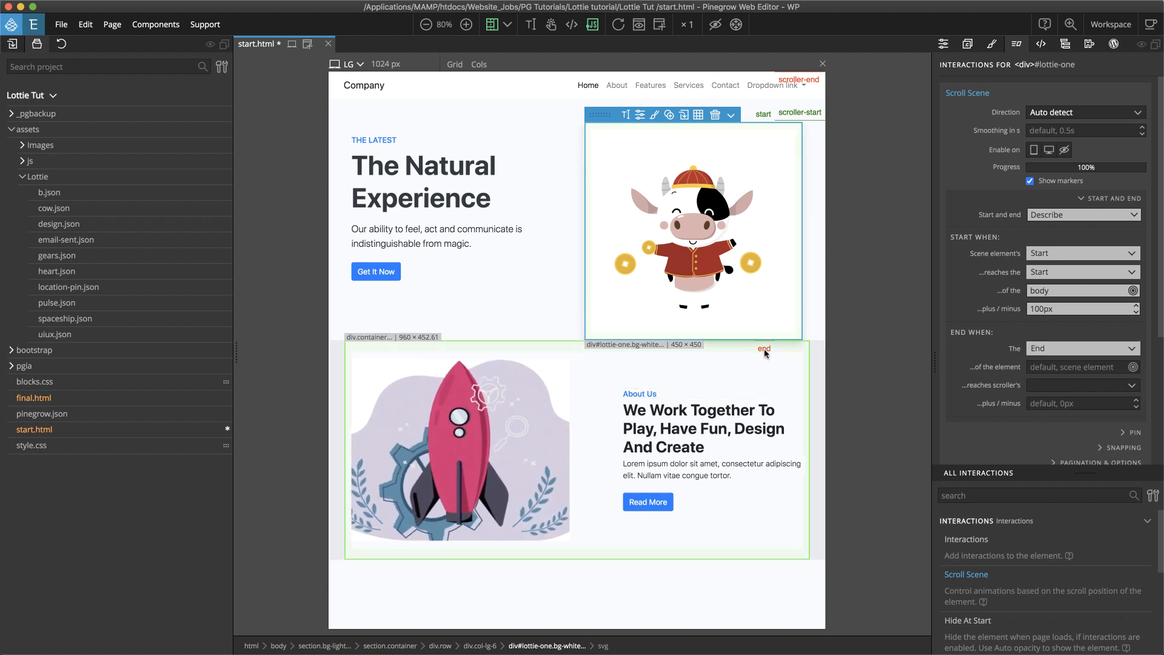
pyautogui.click(1042, 390)
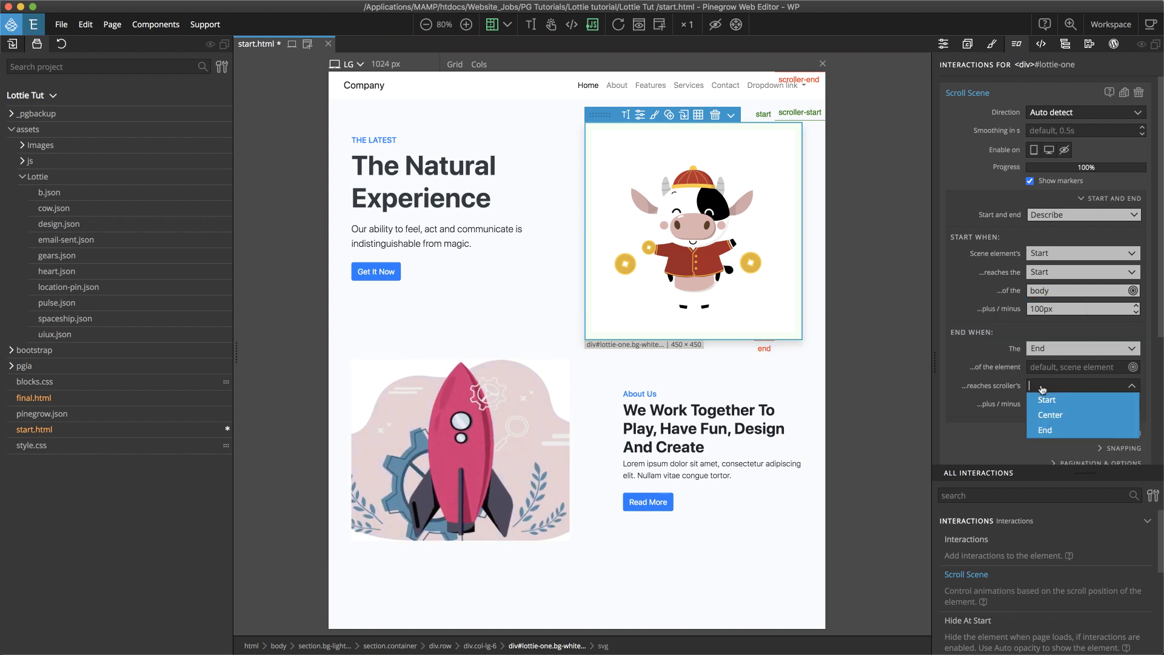
pyautogui.click(1046, 400)
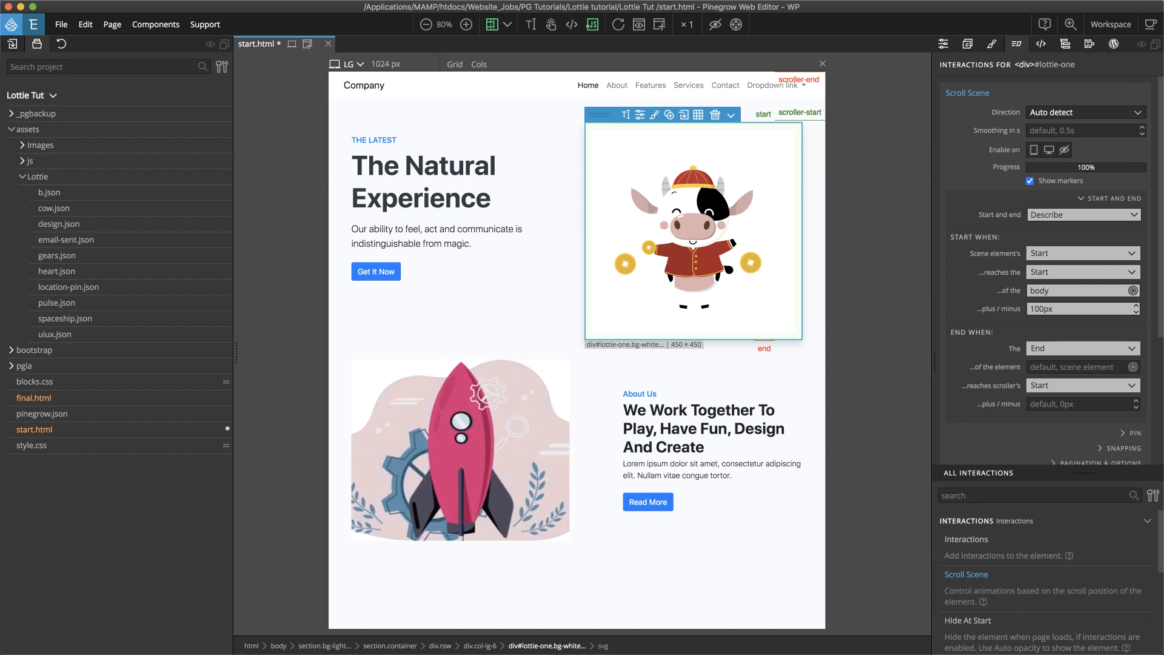
# Step: Assign a Custom animation to Animation 1 of the scroll scene
pyautogui.scroll(-4, 1014, 350)
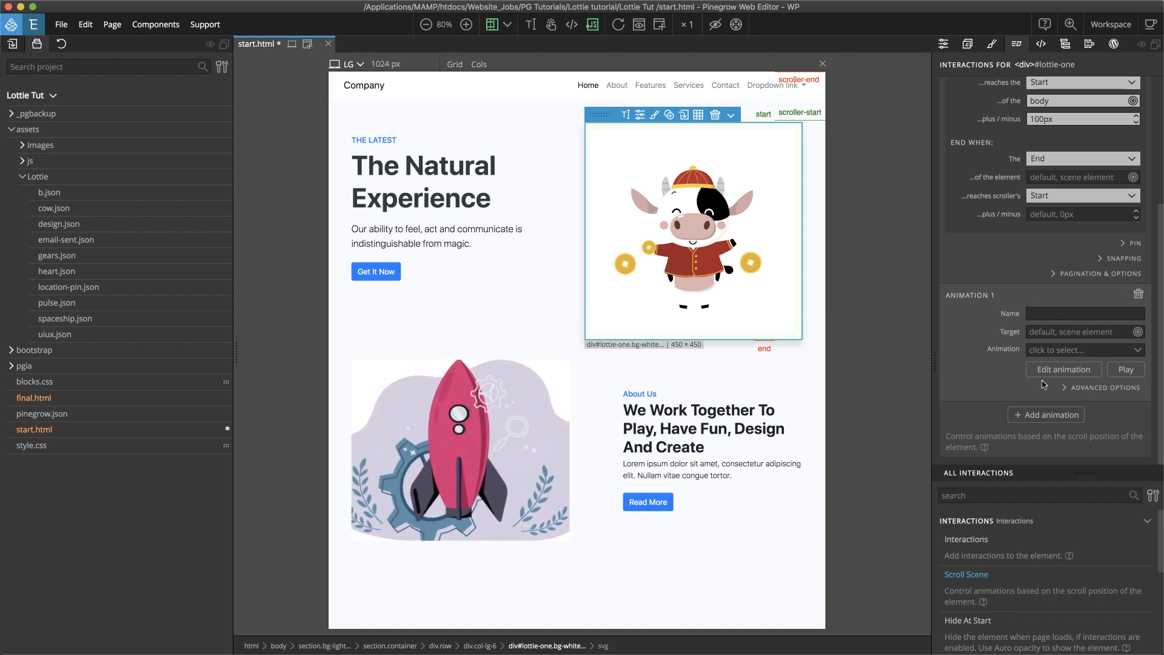
pyautogui.click(1057, 349)
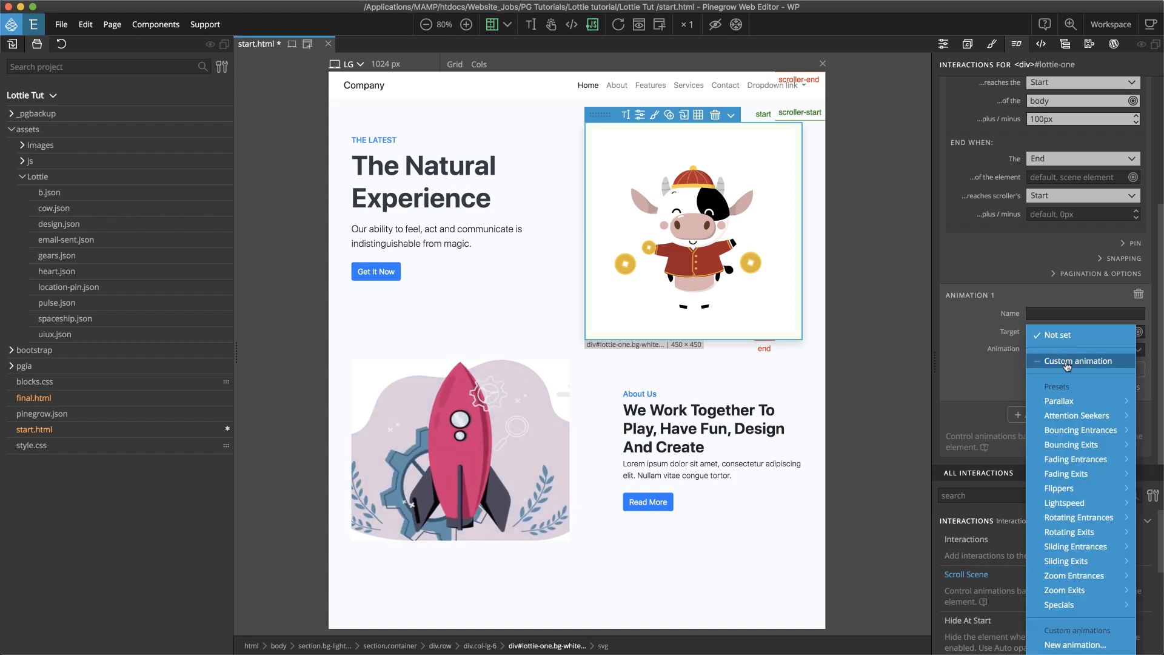
pyautogui.click(1068, 361)
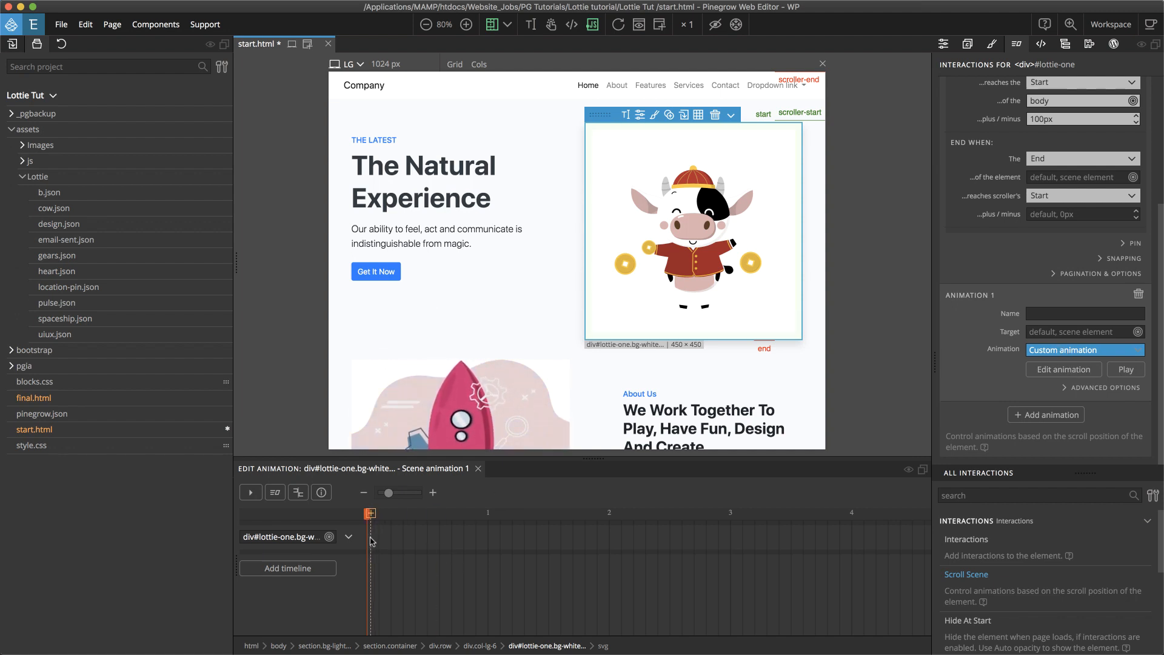
# Step: Add a tween transition to the div#lottie-one timeline with position 0 s and duration 1 s
pyautogui.moveTo(368, 539); pyautogui.dragTo(370, 541)
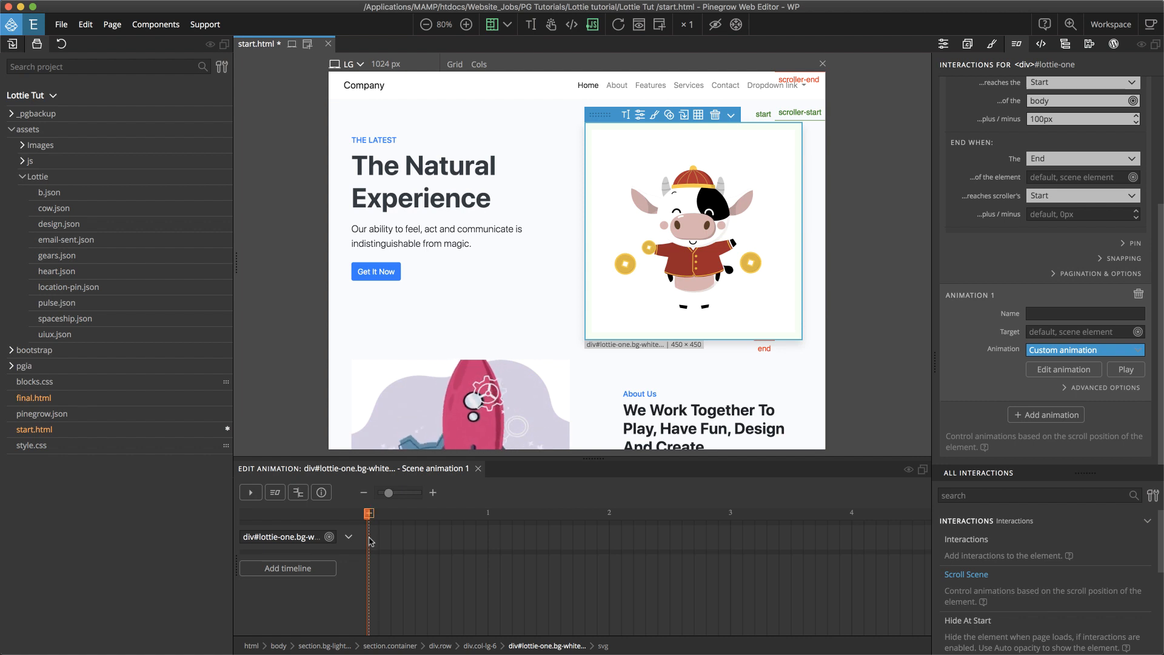
pyautogui.doubleClick(370, 538)
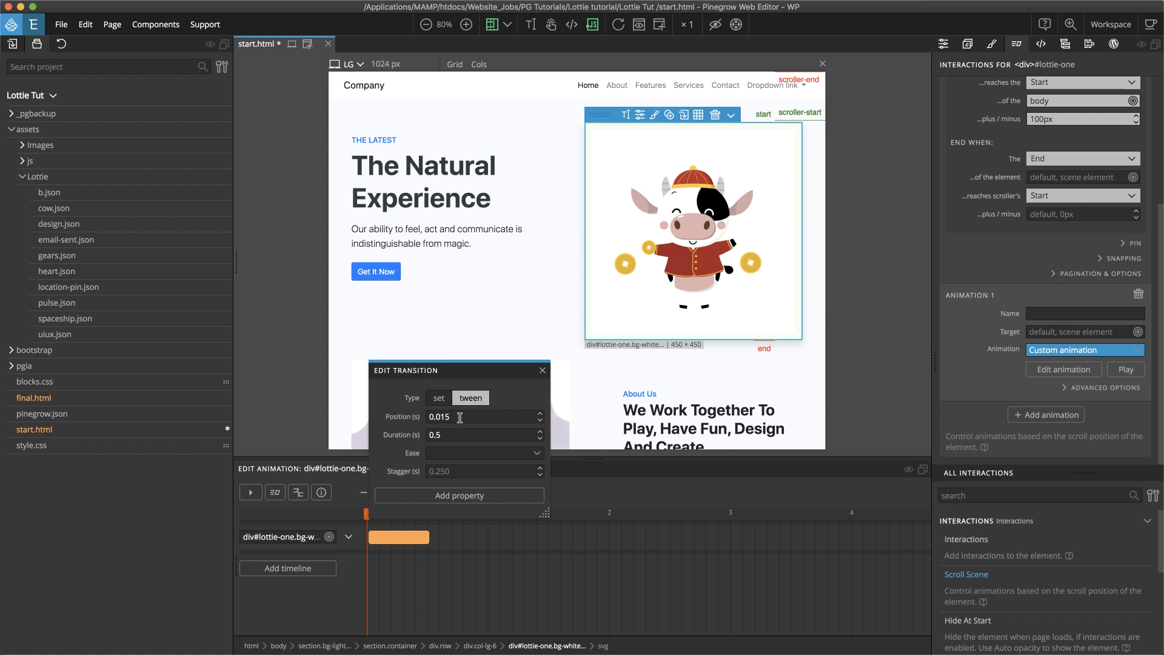
pyautogui.moveTo(459, 417); pyautogui.dragTo(423, 418)
pyautogui.write('0')
pyautogui.moveTo(444, 435); pyautogui.dragTo(425, 433)
pyautogui.write('1')
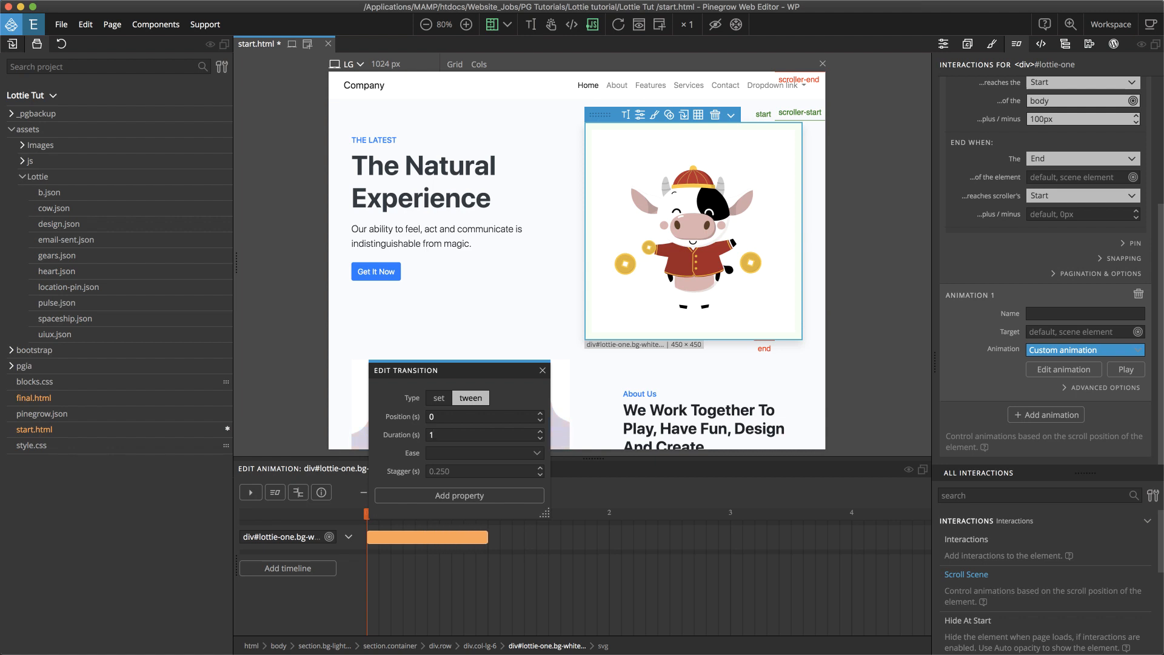
# Step: Set the transition's ease to Linear.easeNone
pyautogui.click(538, 455)
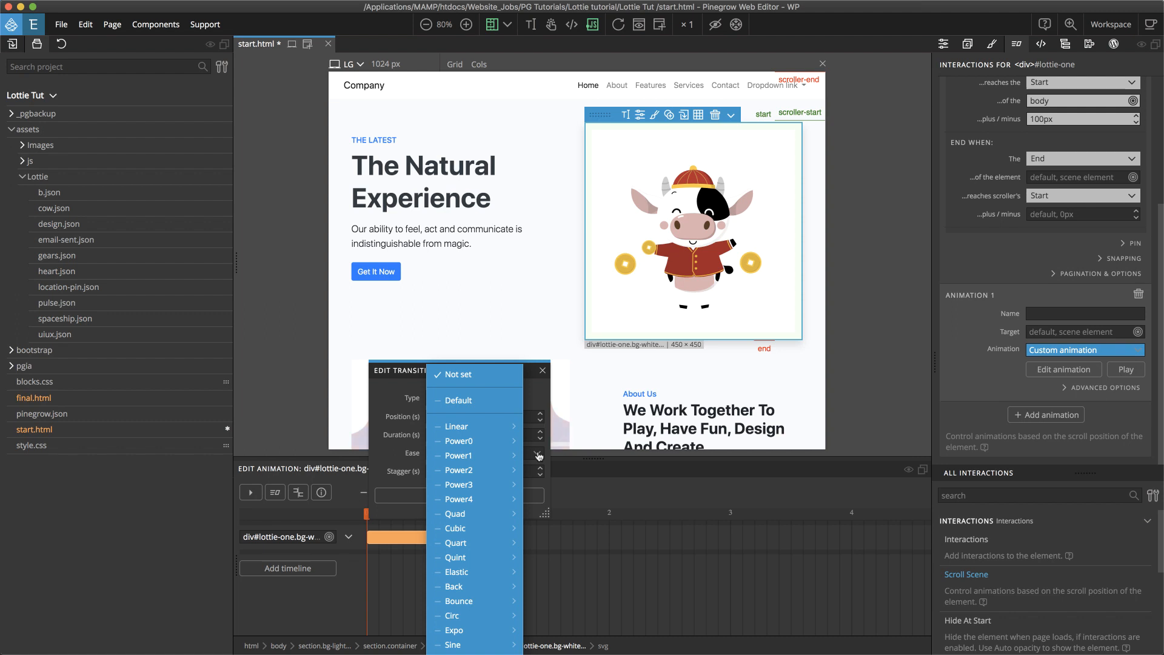
pyautogui.moveTo(503, 431)
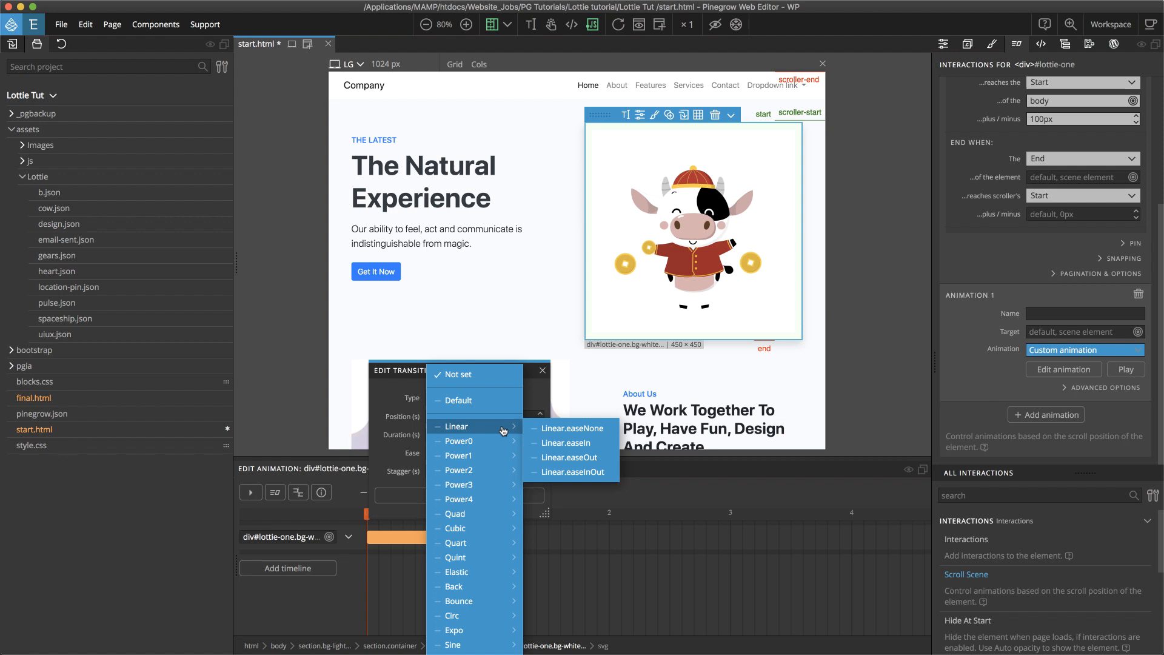
pyautogui.click(551, 429)
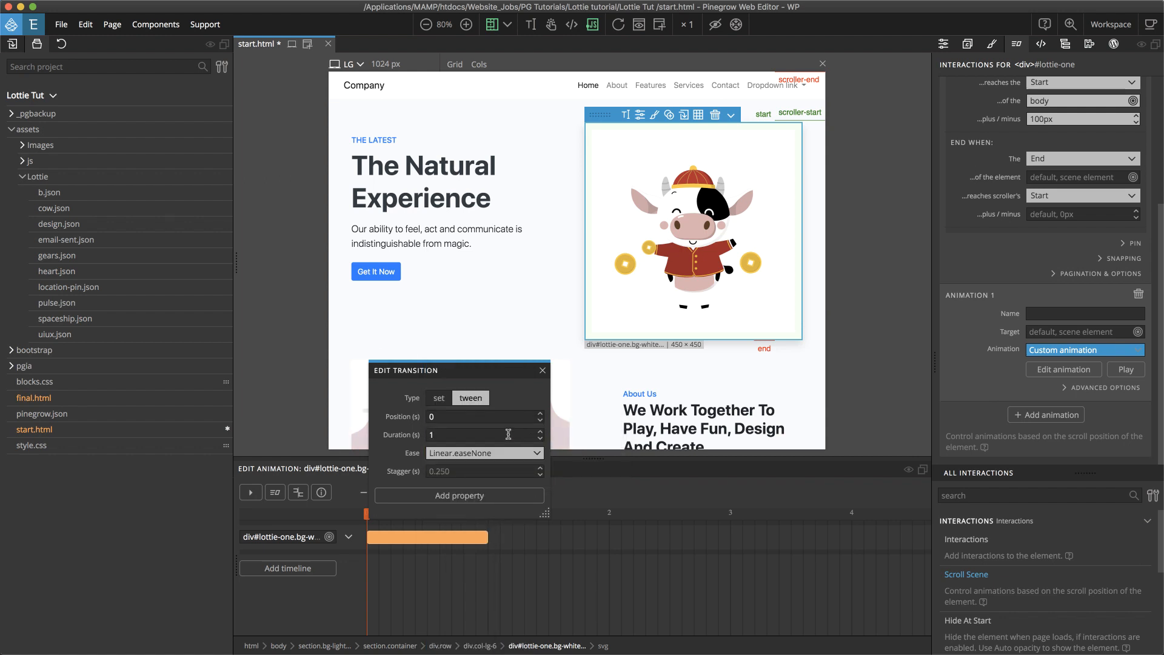
# Step: Add the Lottie seek property to the transition and close the transition's settings
pyautogui.click(483, 498)
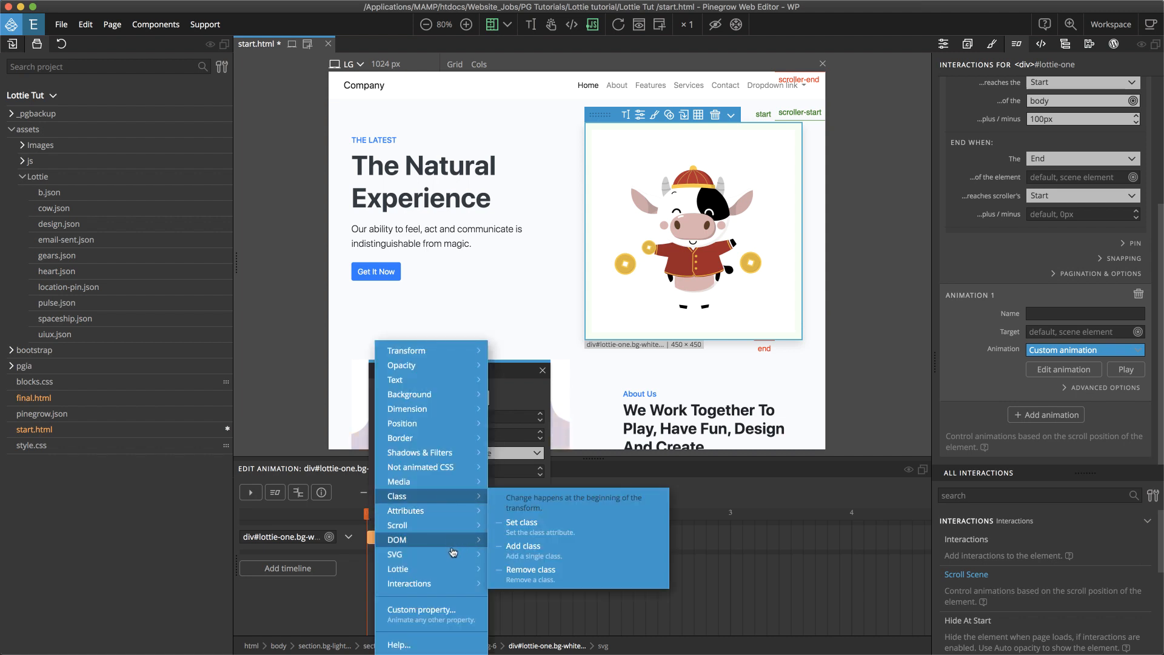
pyautogui.moveTo(447, 574)
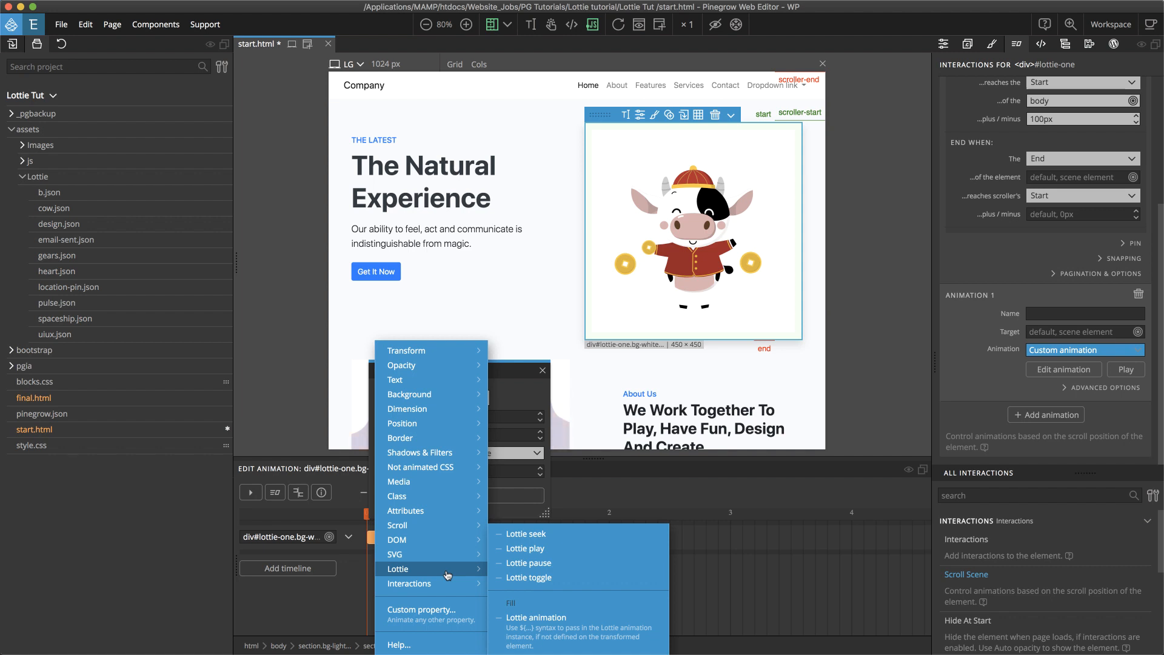
pyautogui.click(546, 536)
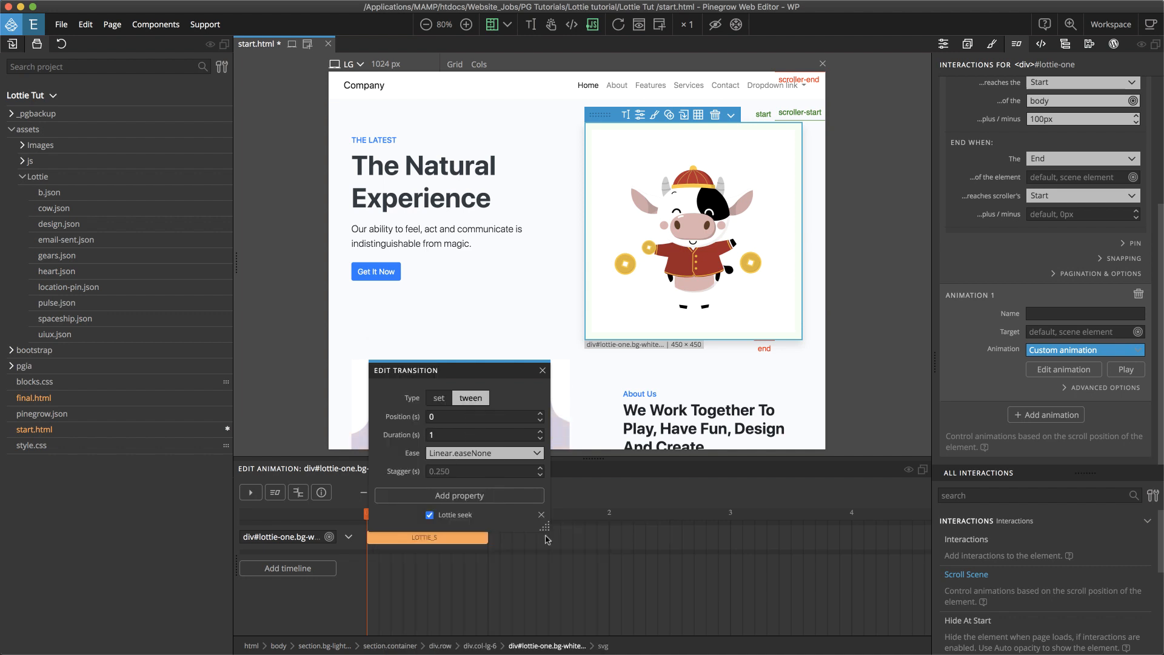
pyautogui.click(542, 370)
# Step: Scroll the page down and back up to test the cow animation against the scene's start and end markers
pyautogui.scroll(-2, 534, 222)
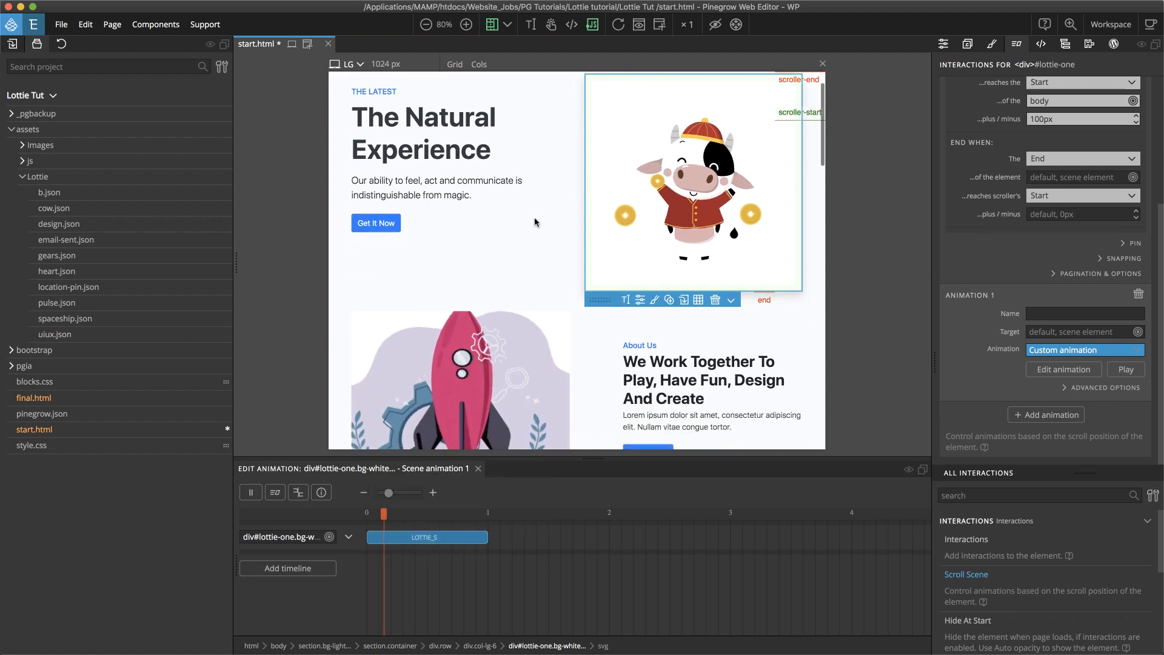
pyautogui.scroll(-1, 534, 222)
pyautogui.scroll(3, 535, 222)
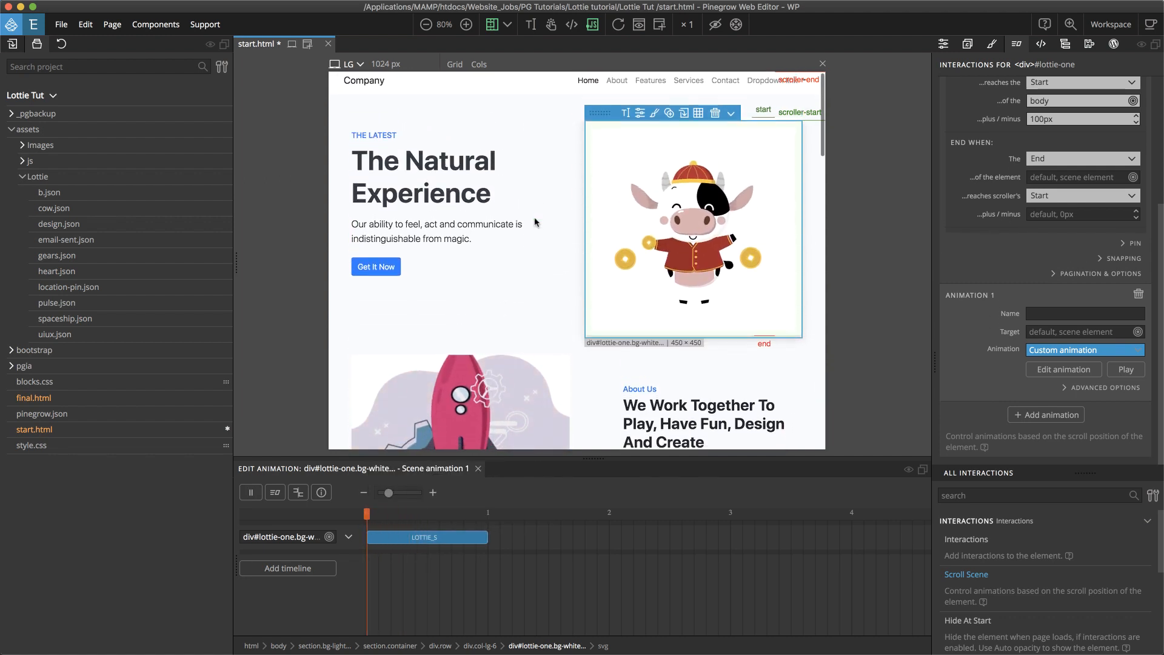
pyautogui.scroll(-5, 535, 222)
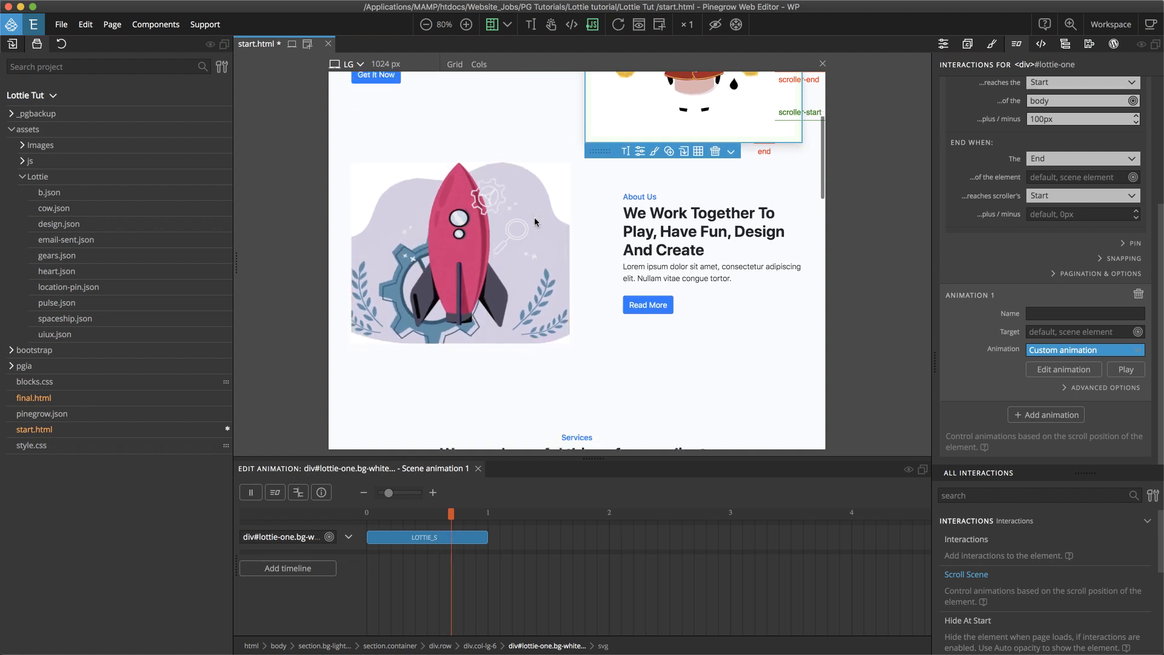
pyautogui.scroll(-2, 535, 222)
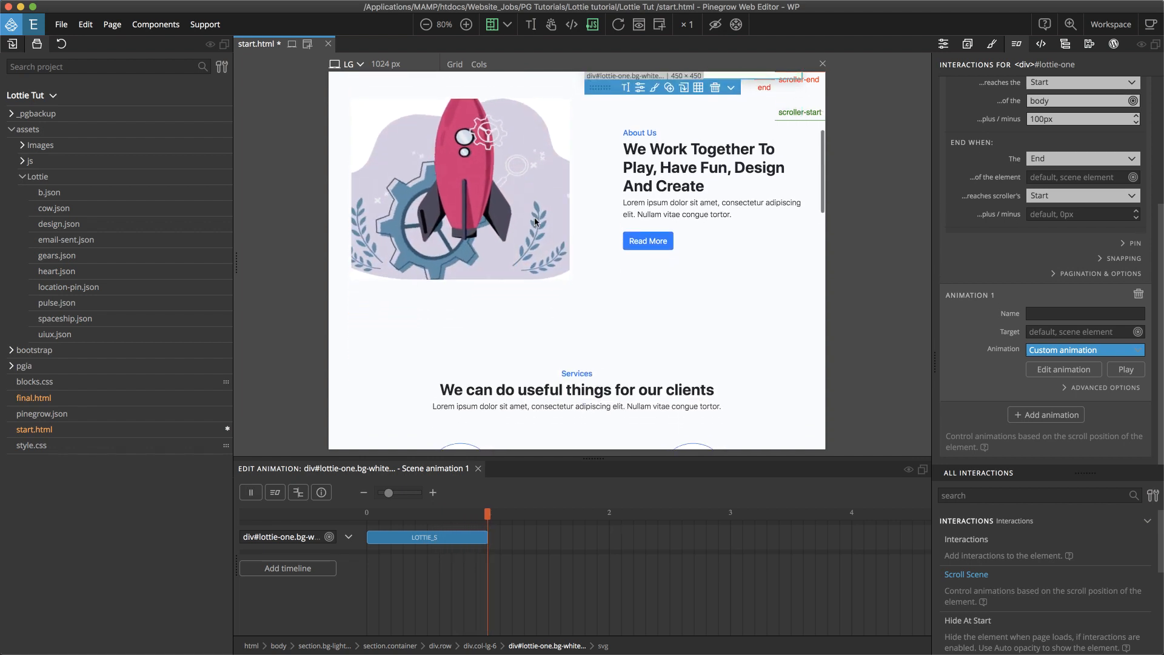
pyautogui.scroll(6, 535, 221)
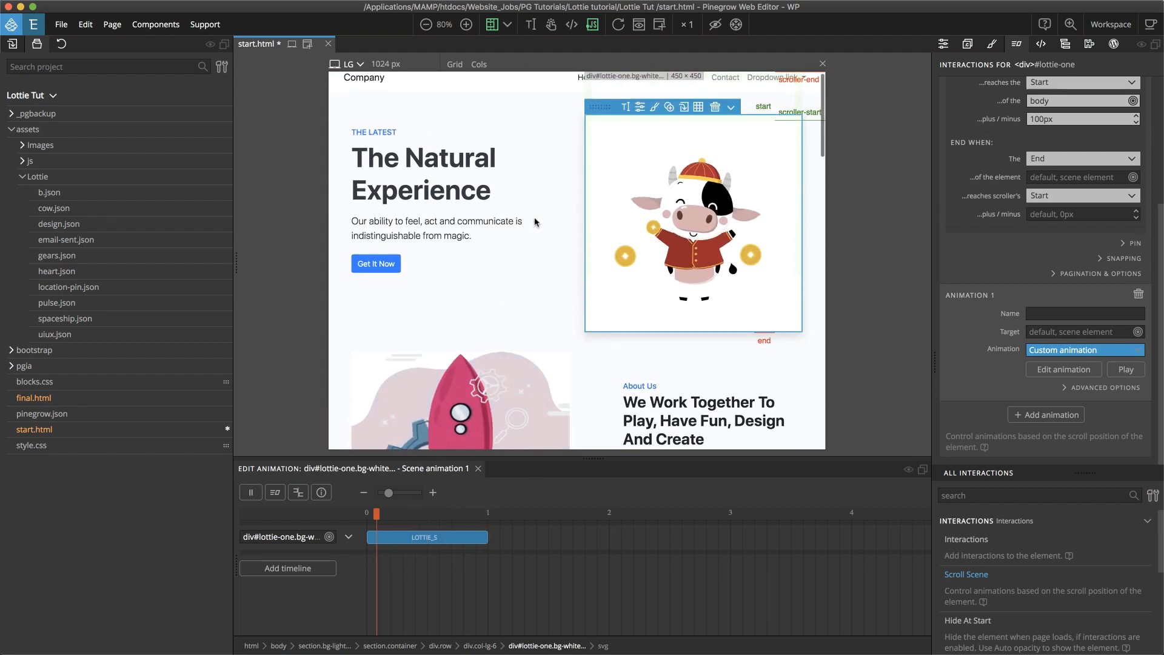
pyautogui.scroll(1, 534, 222)
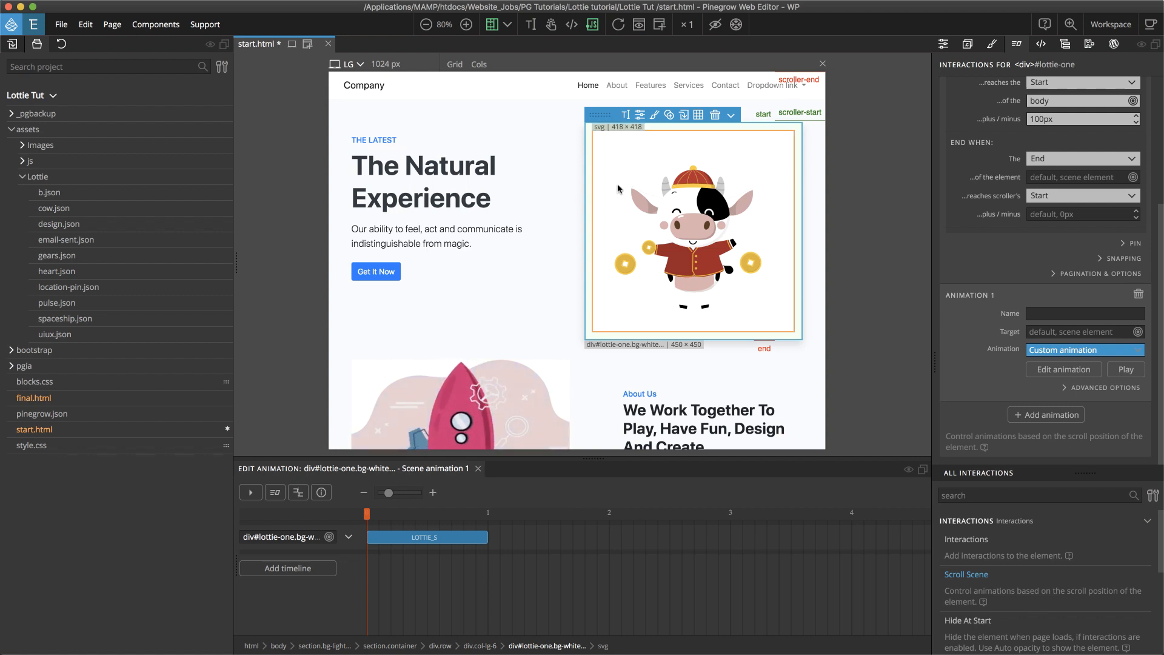
# Step: Reload the page preview to check where the scene's end marker sits on the cow element
pyautogui.scroll(5, 982, 248)
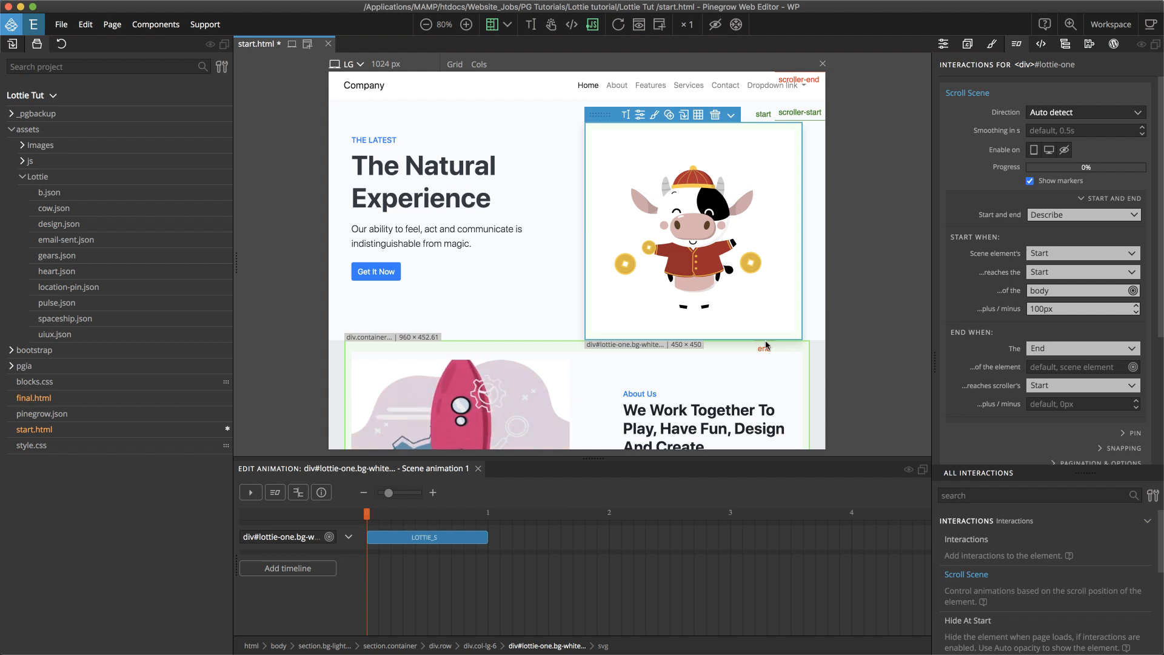
pyautogui.click(620, 28)
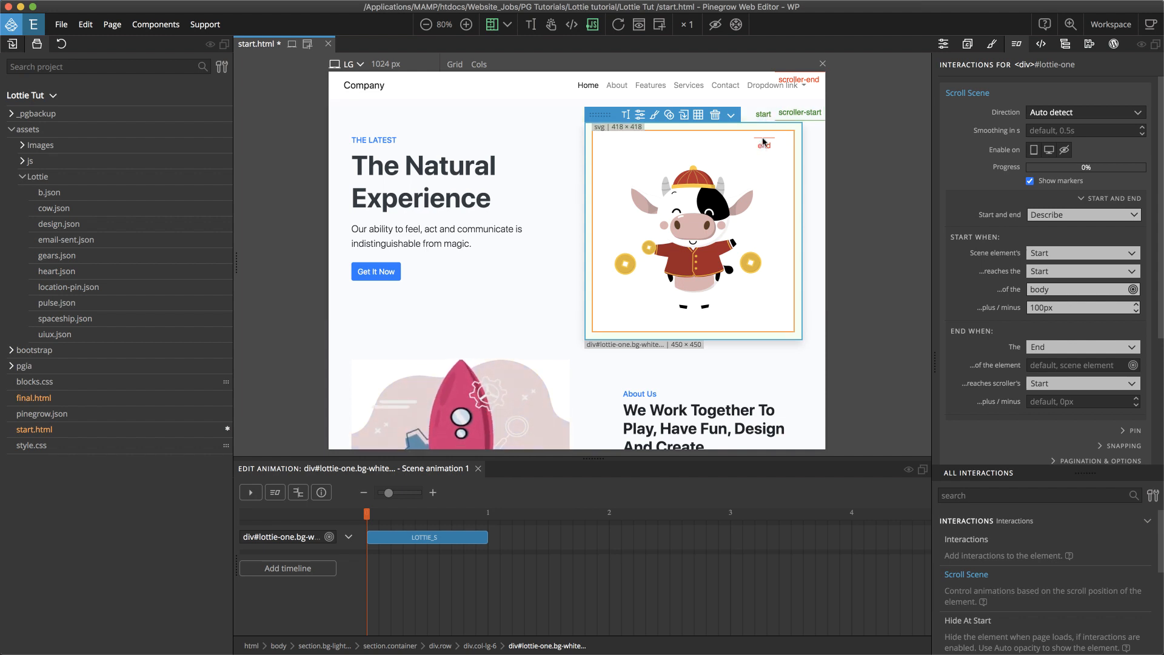
pyautogui.click(618, 29)
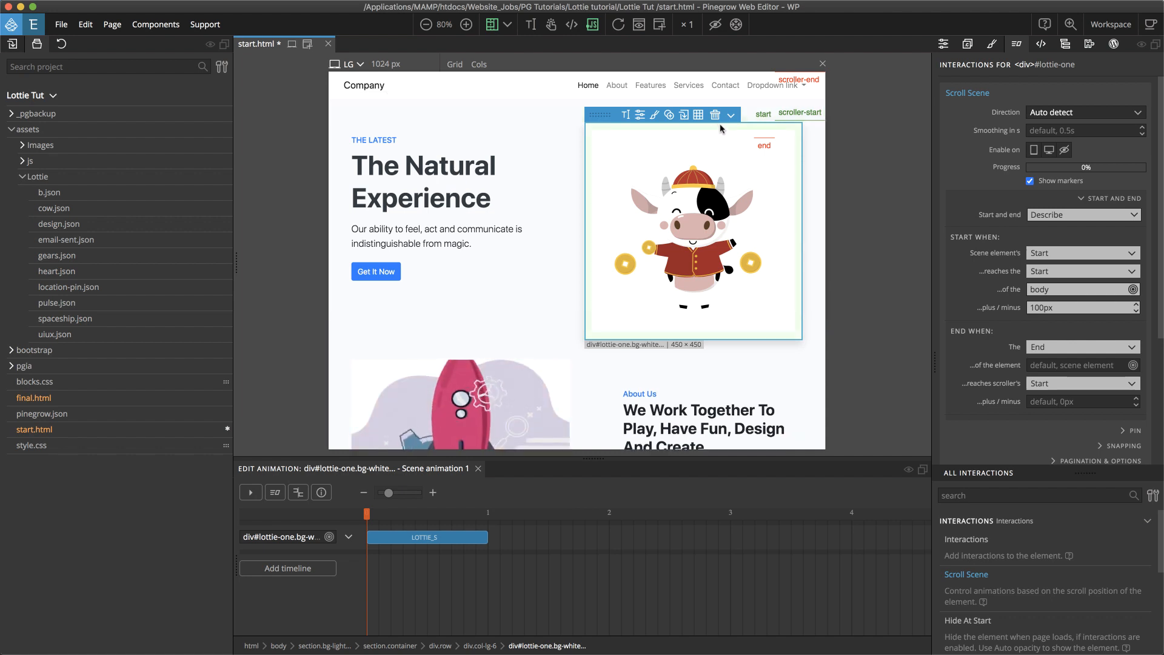
# Step: Set an inline height and width of 450px on the lottie-one div that holds the cow animation
pyautogui.click(1065, 45)
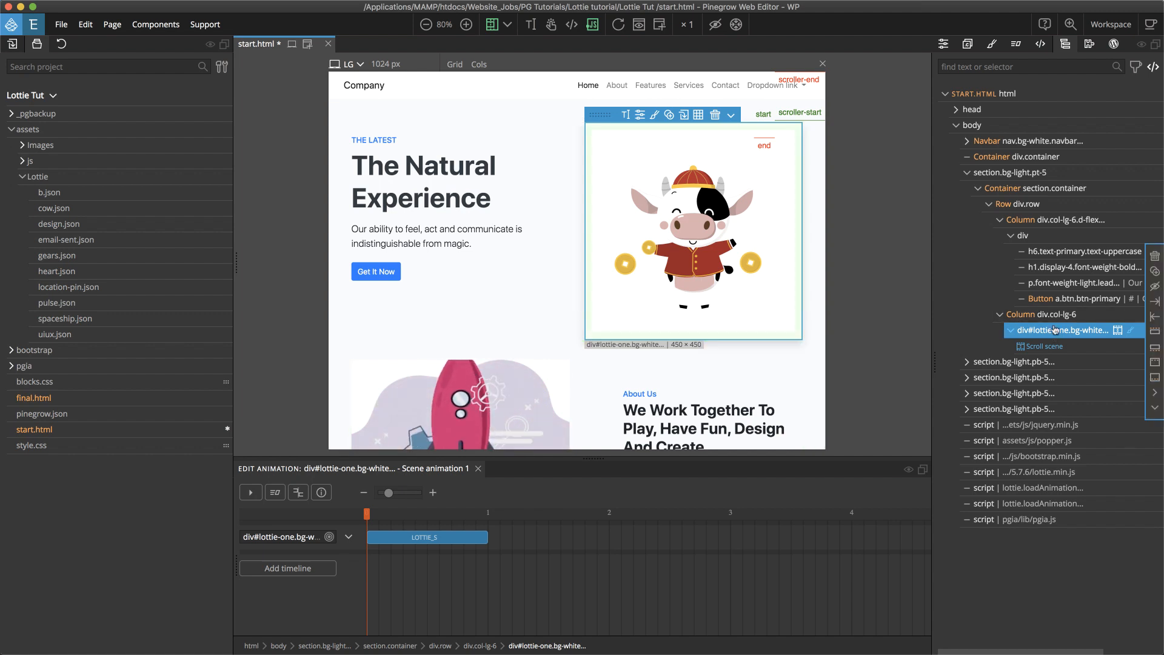
pyautogui.click(992, 43)
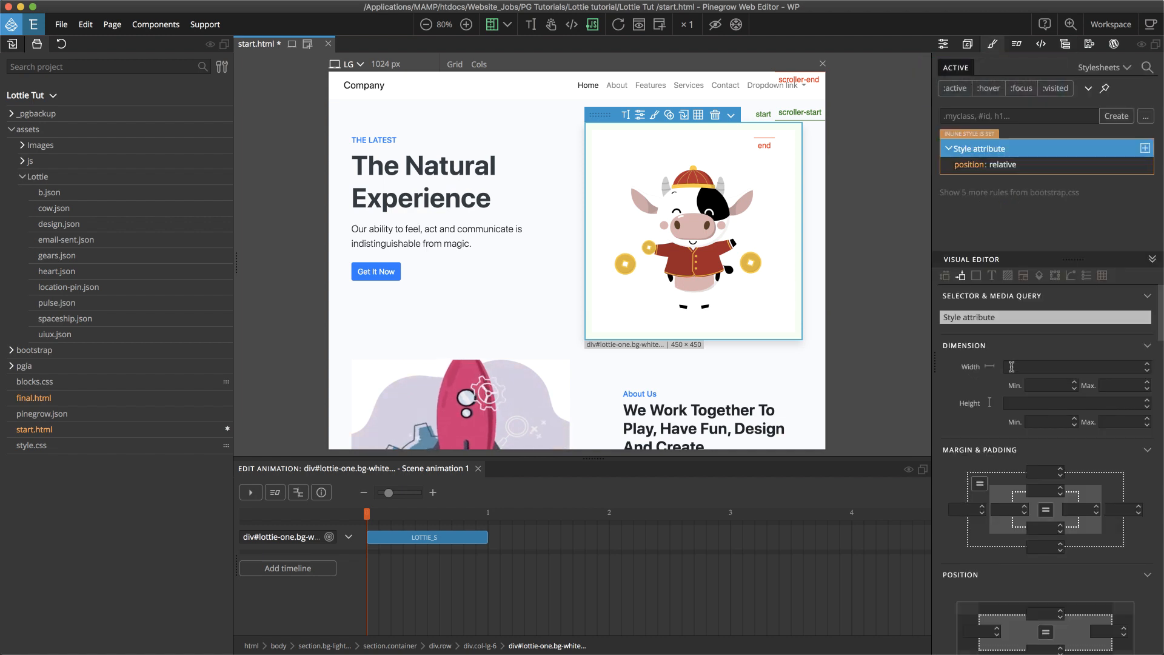
pyautogui.click(1017, 404)
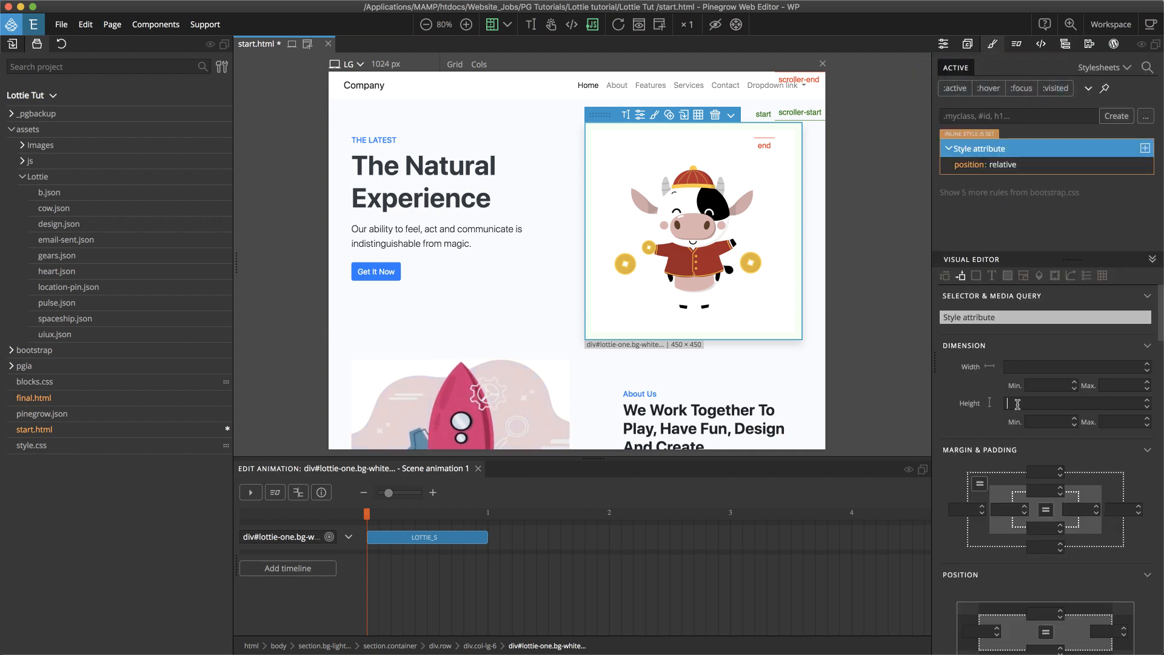
pyautogui.write('450p')
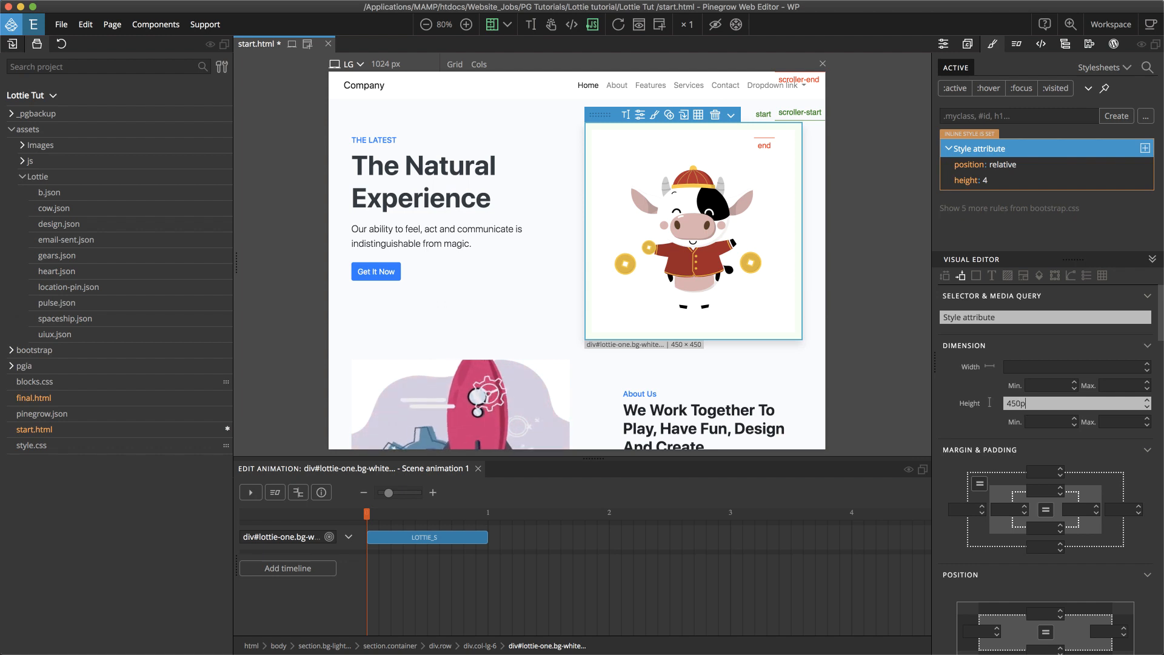
pyautogui.write('x')
pyautogui.click(1029, 366)
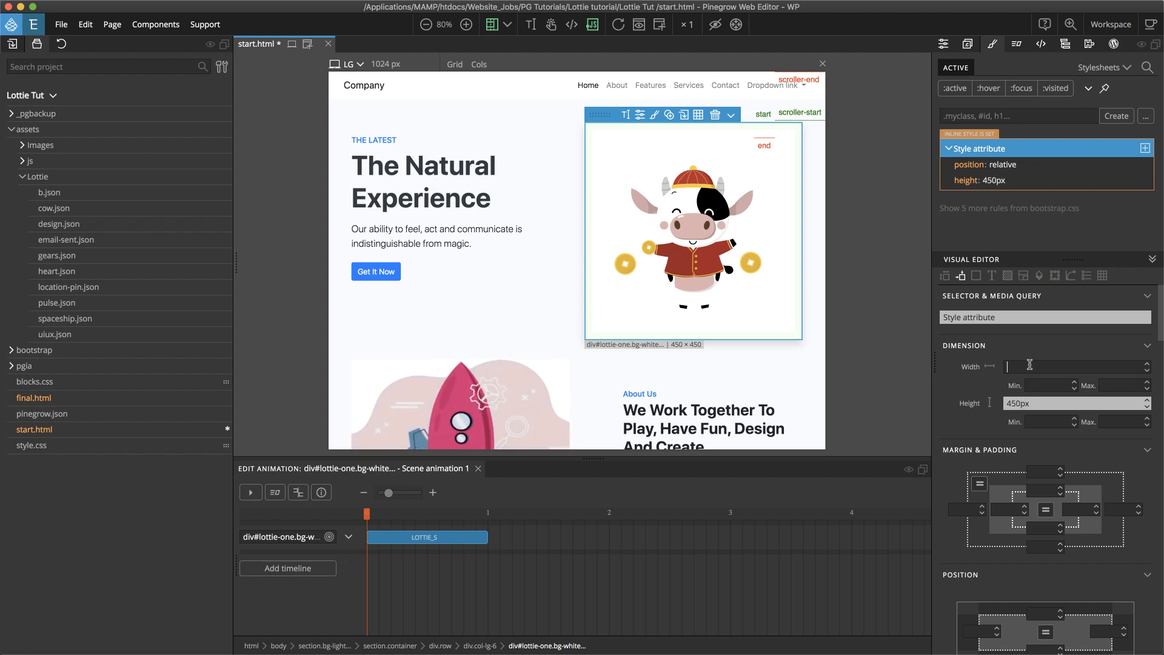
pyautogui.write('45')
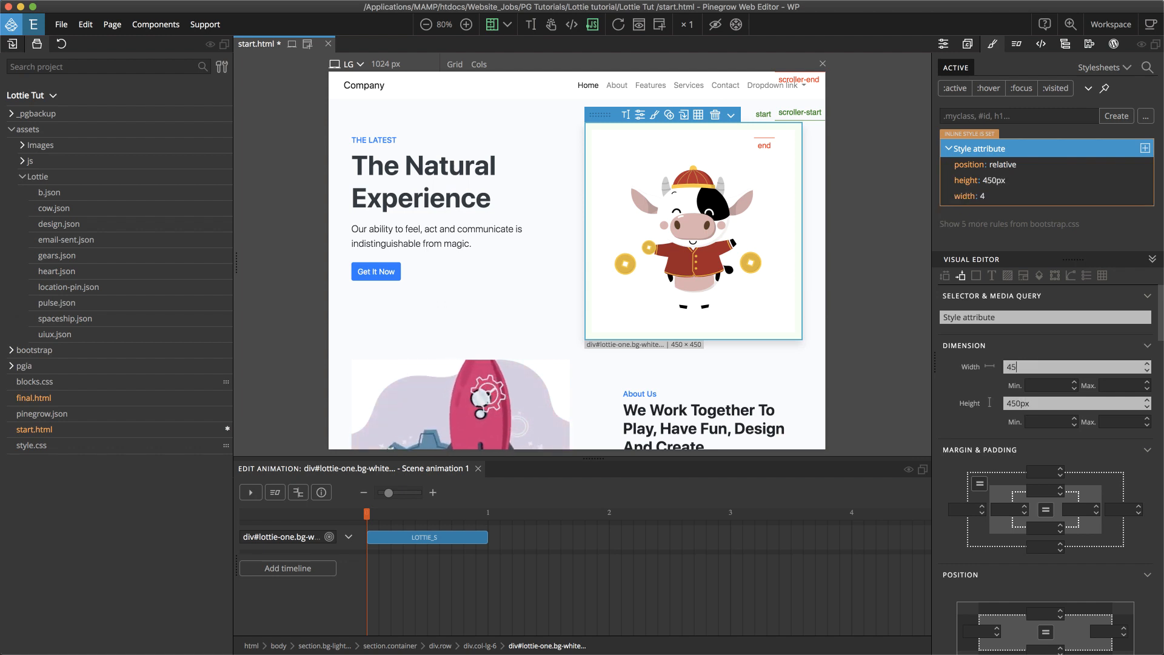
pyautogui.write('0px')
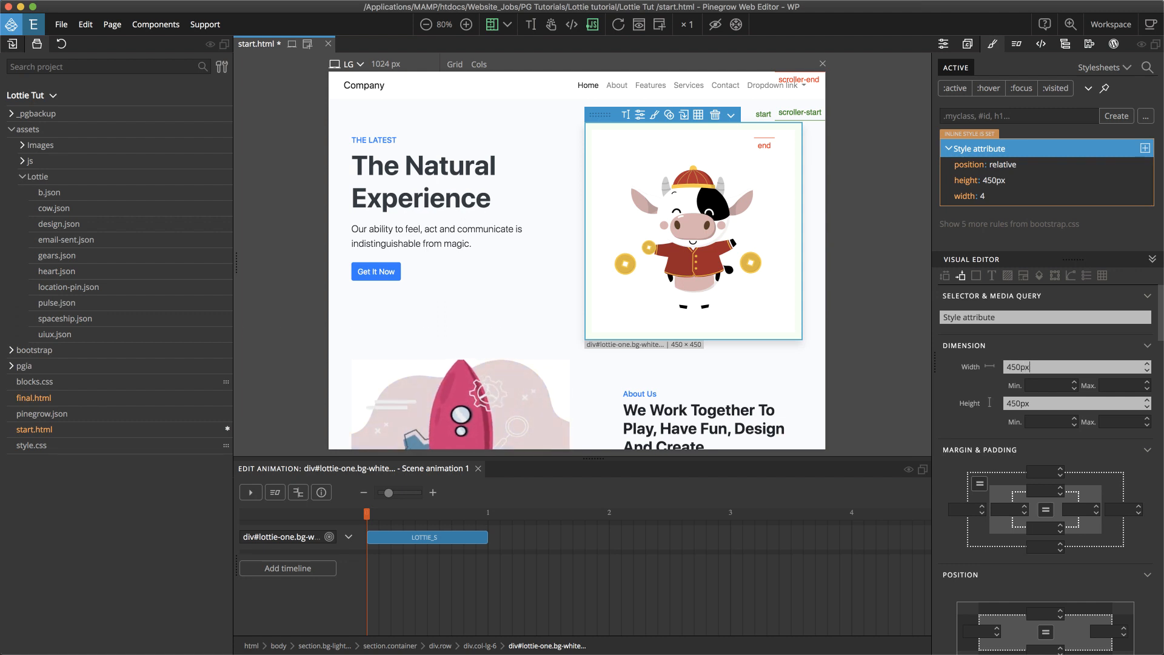
pyautogui.press('Return')
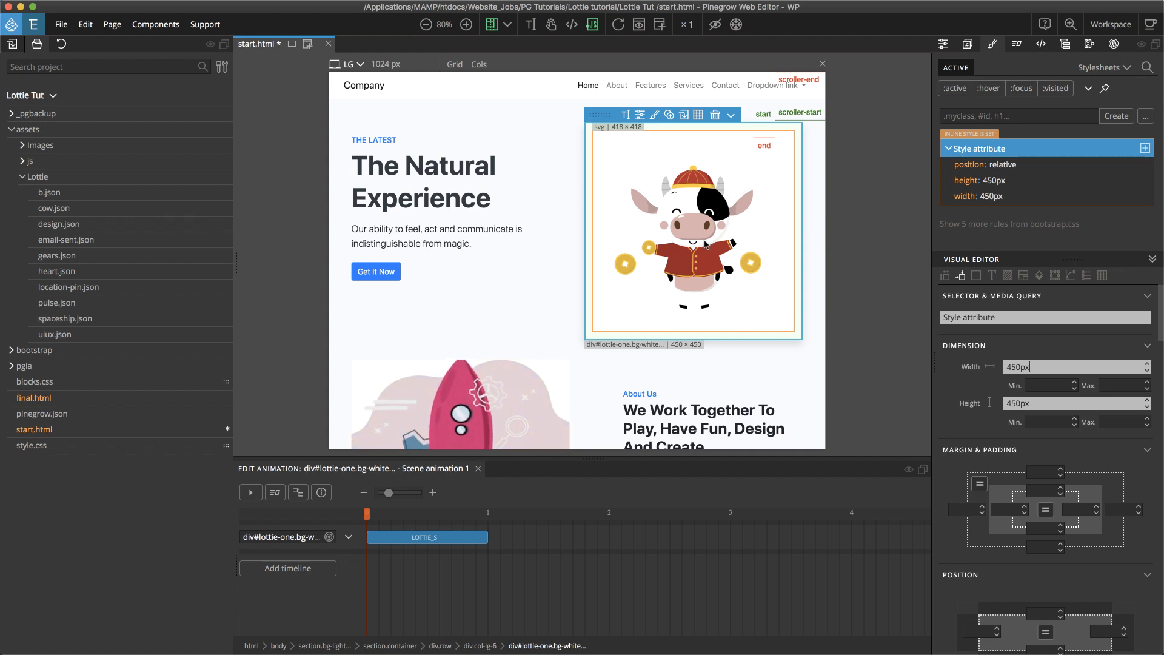
# Step: Refresh the page view, restart its JavaScript, and scroll through the cow scene to test the end marker
pyautogui.click(618, 26)
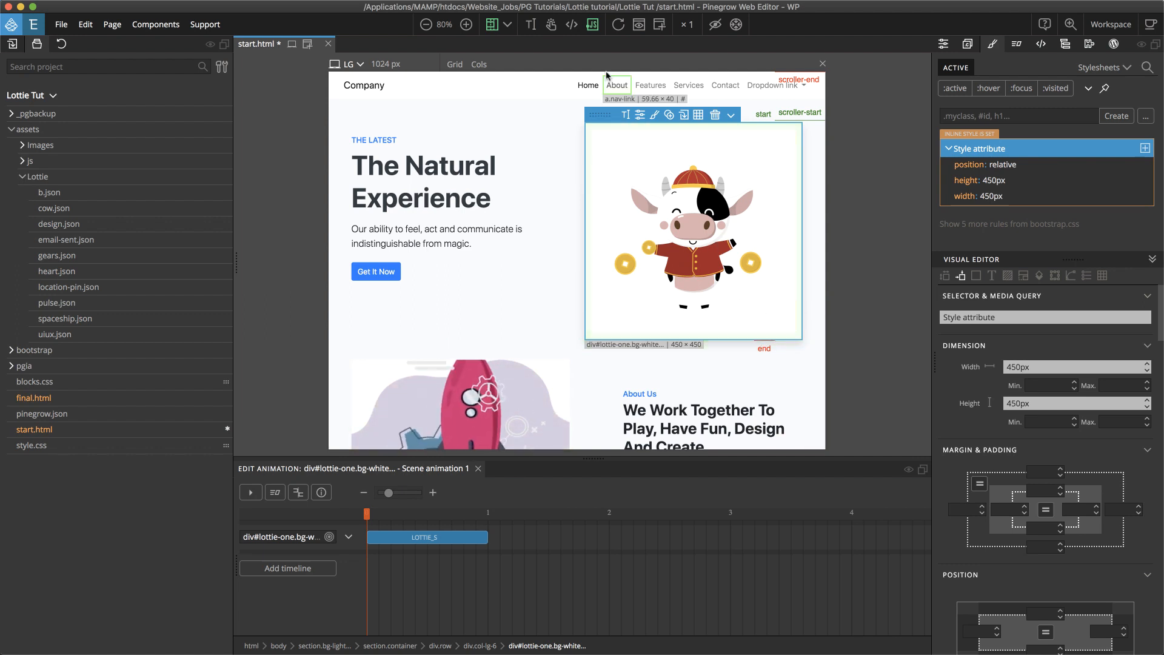
pyautogui.click(594, 28)
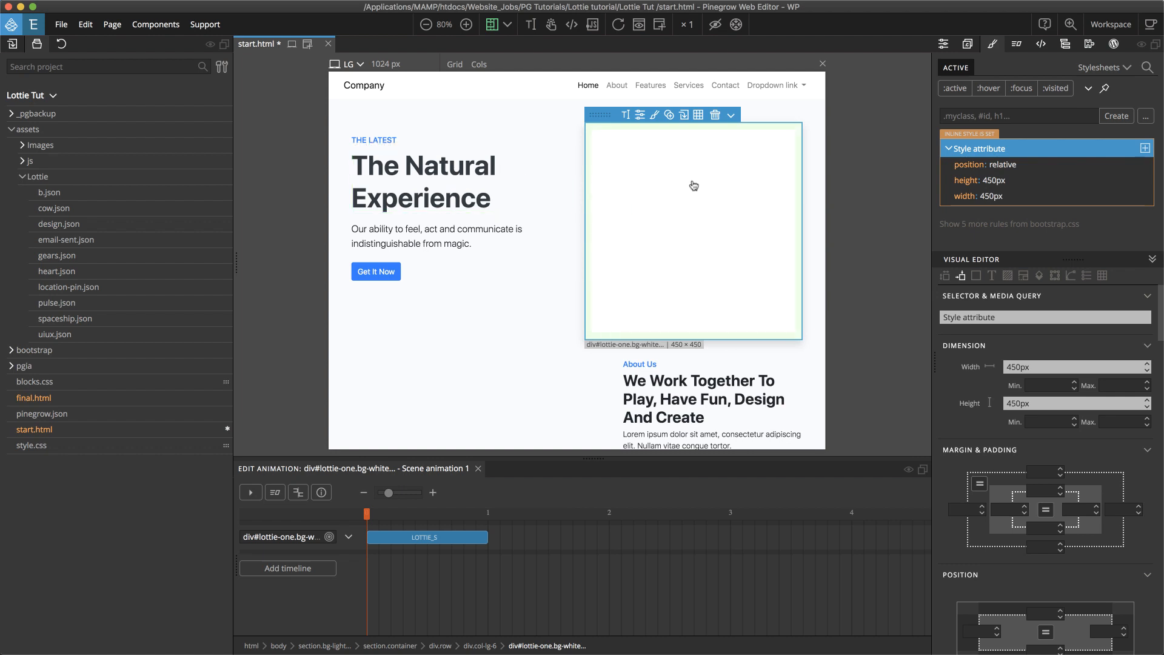
pyautogui.click(594, 25)
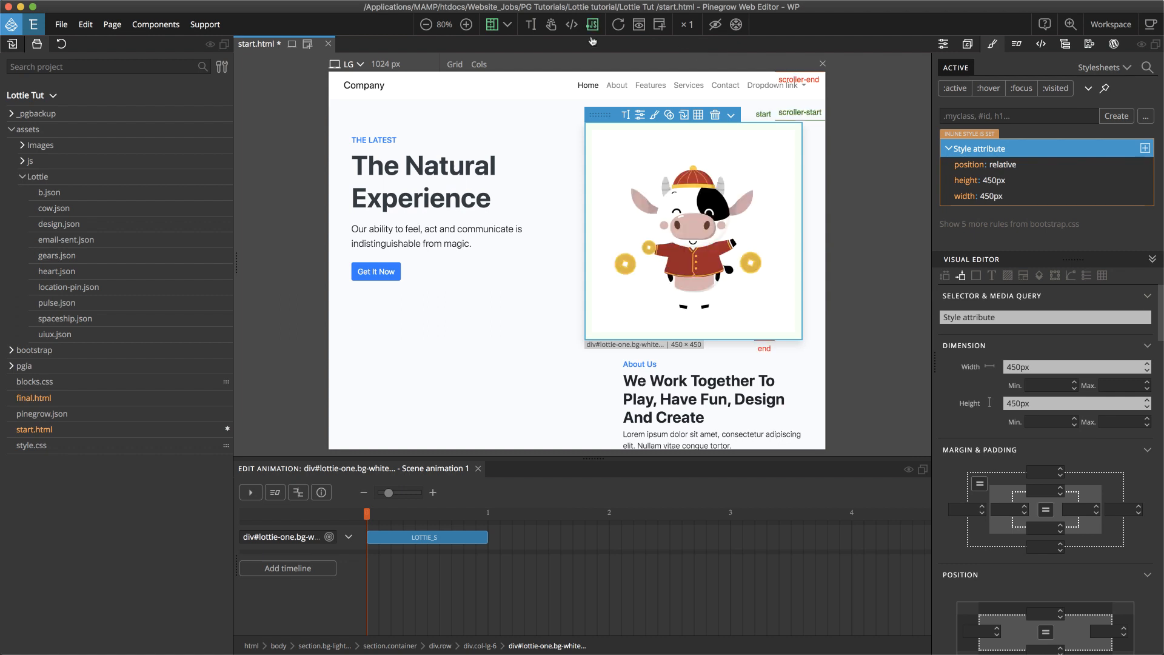
pyautogui.scroll(-3, 542, 174)
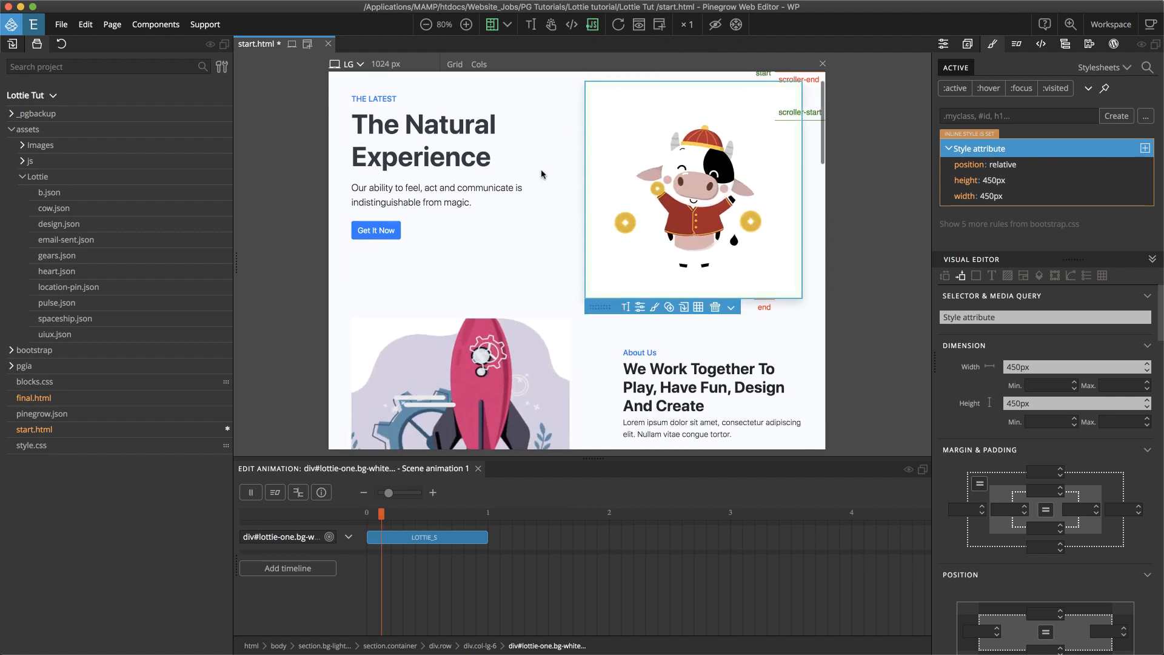
pyautogui.scroll(-5, 541, 175)
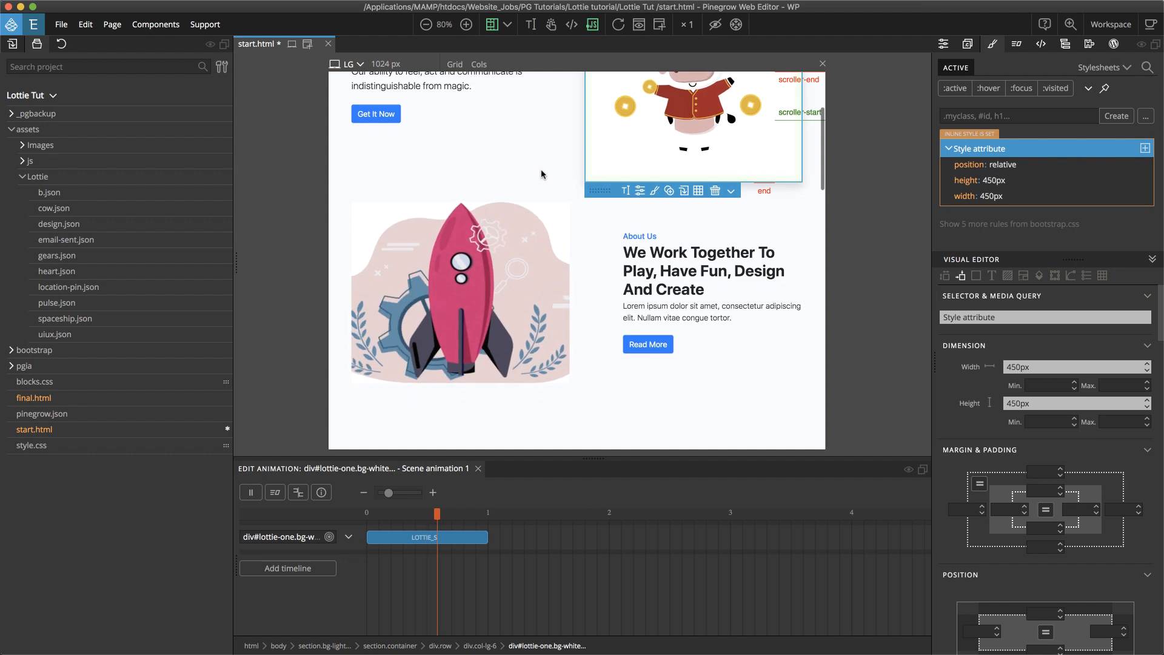
pyautogui.scroll(-2, 542, 175)
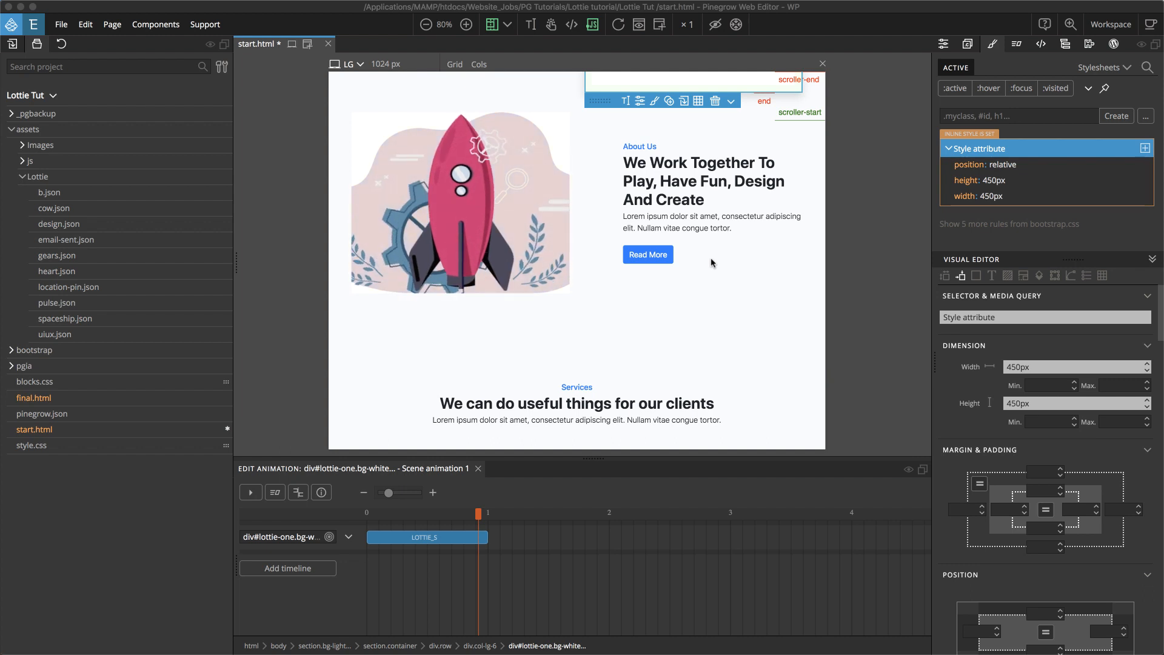
# Step: Set autoplay to false in the lottie.loadAnimation script for the lottie-two container
pyautogui.click(1065, 43)
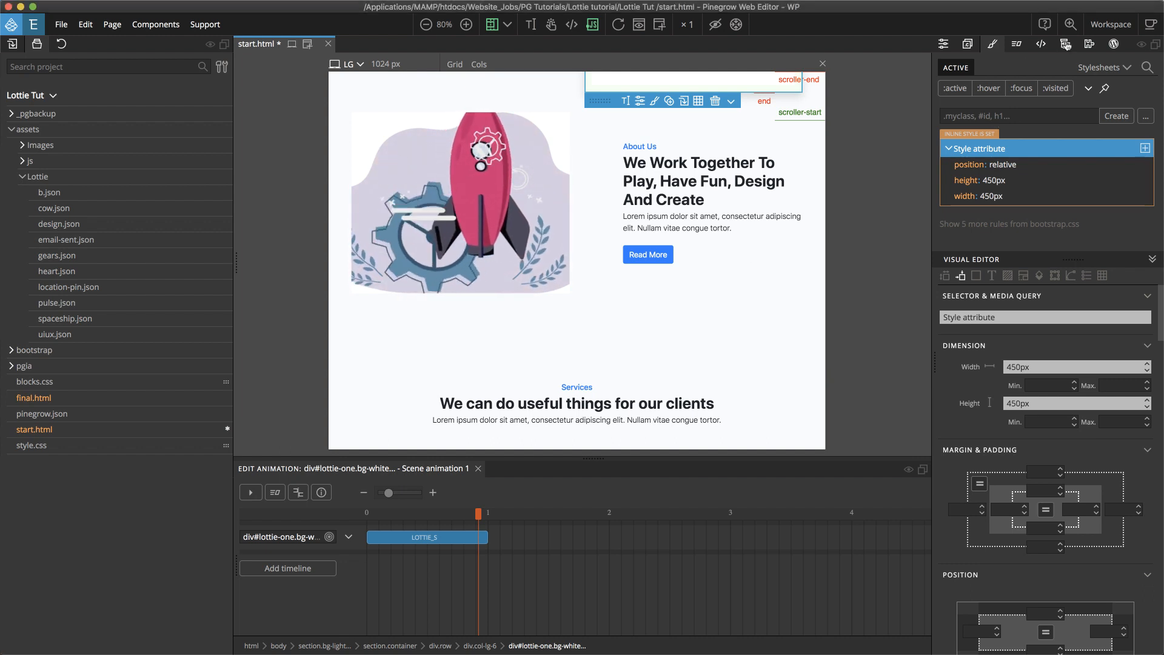
pyautogui.click(1065, 45)
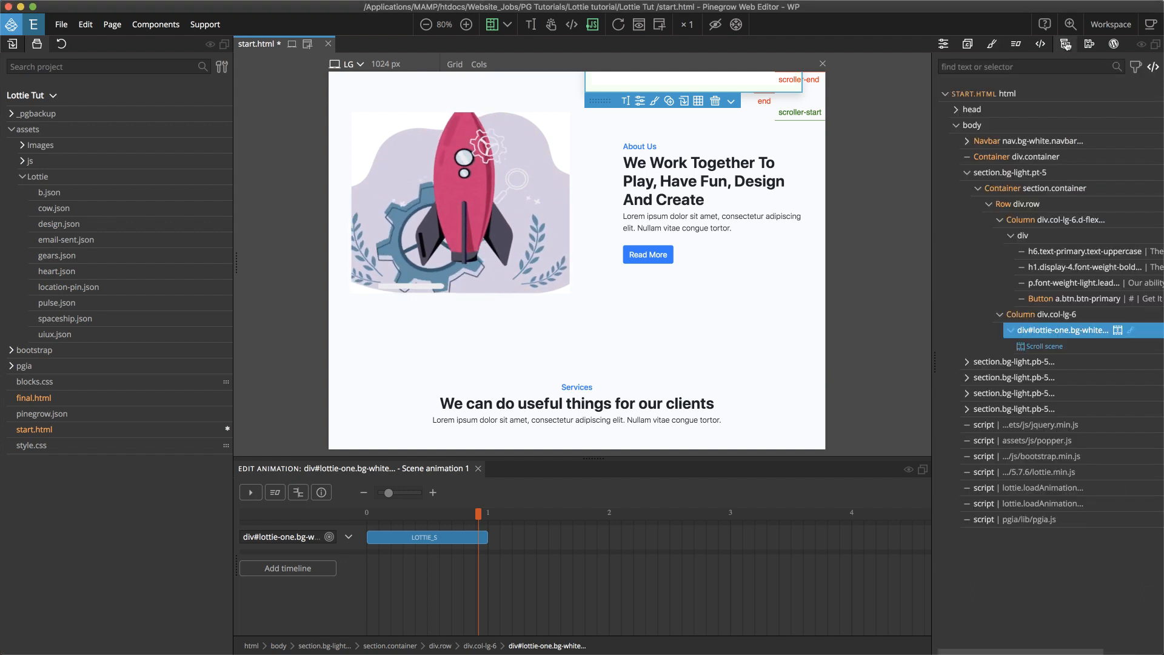
pyautogui.click(1023, 507)
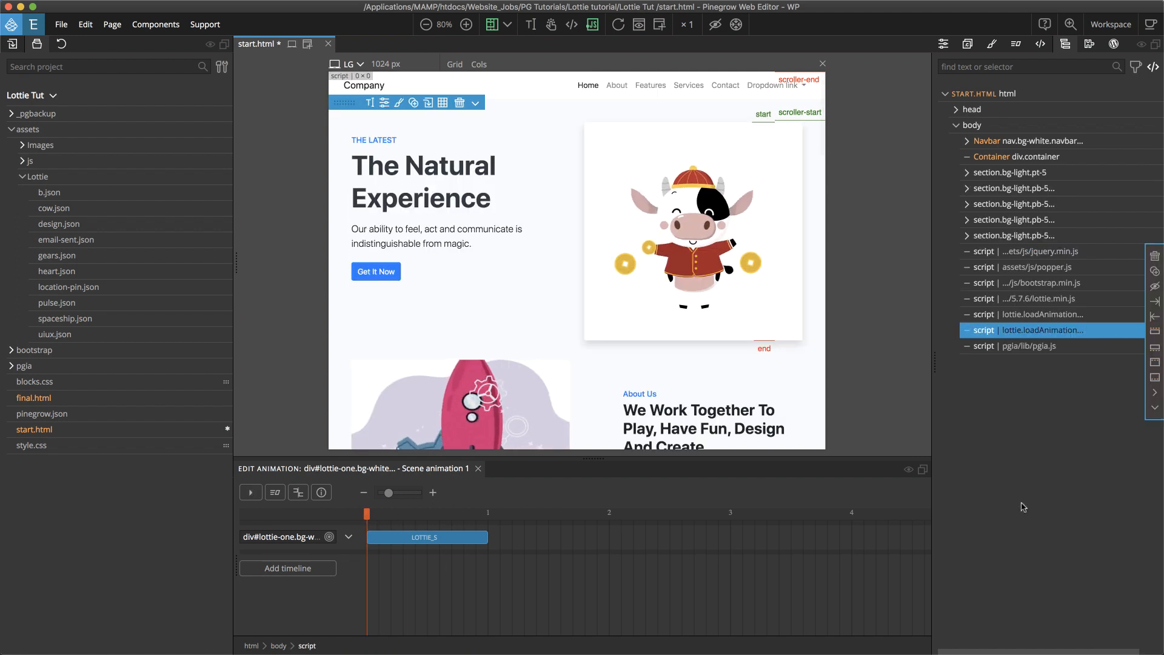
pyautogui.click(1040, 44)
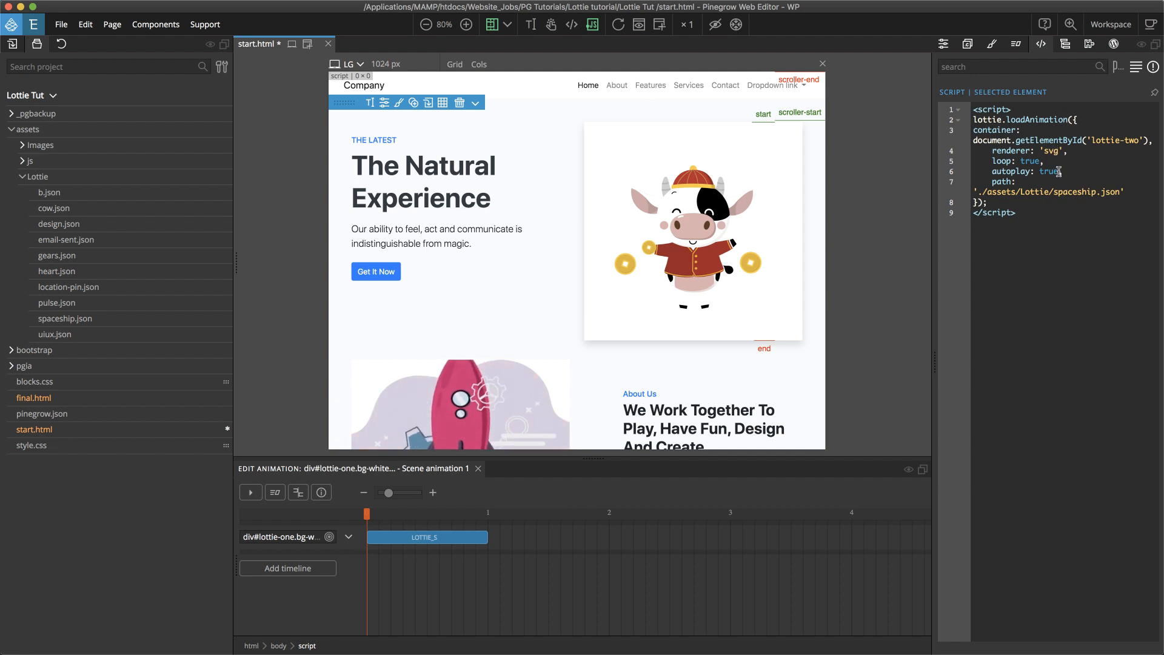
pyautogui.press('BackSpace')
pyautogui.press('BackSpace')
pyautogui.press('BackSpace')
pyautogui.press('BackSpace')
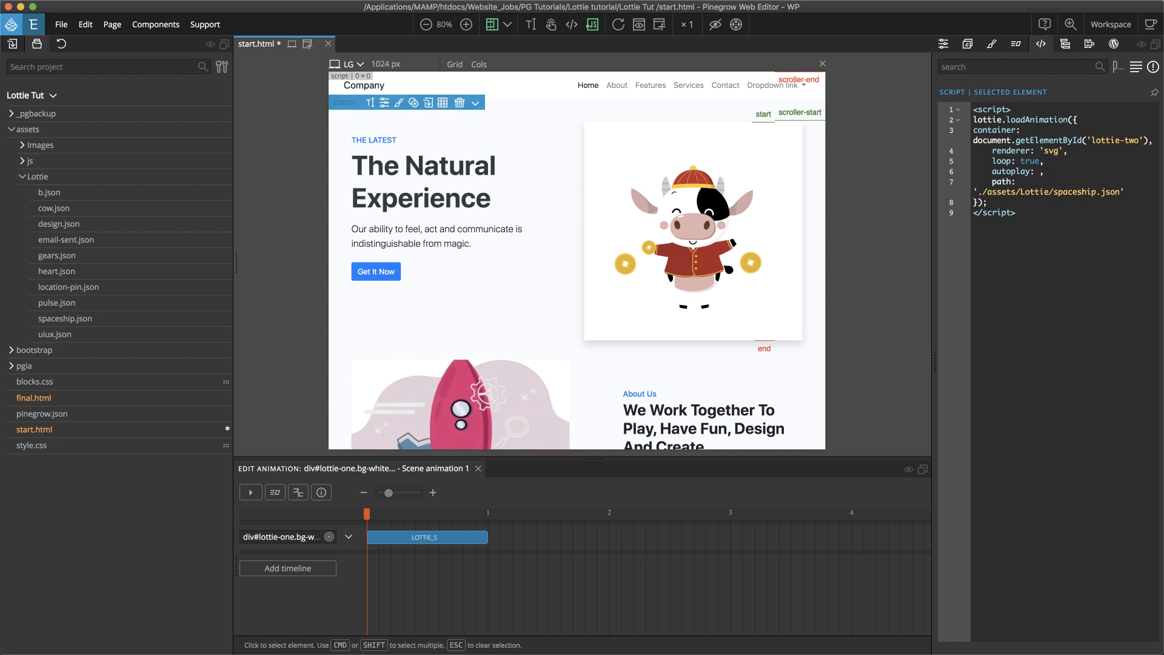
pyautogui.write('false')
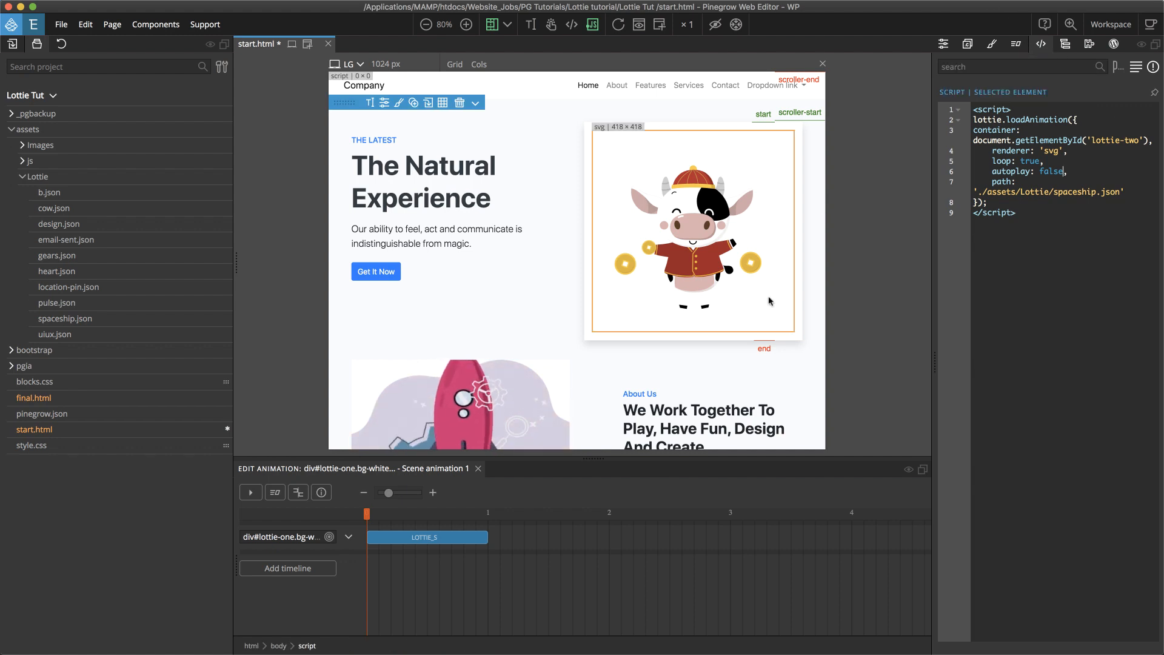
# Step: Select the lottie-two column around the rocket animation and add an Interactions action to it
pyautogui.click(1065, 44)
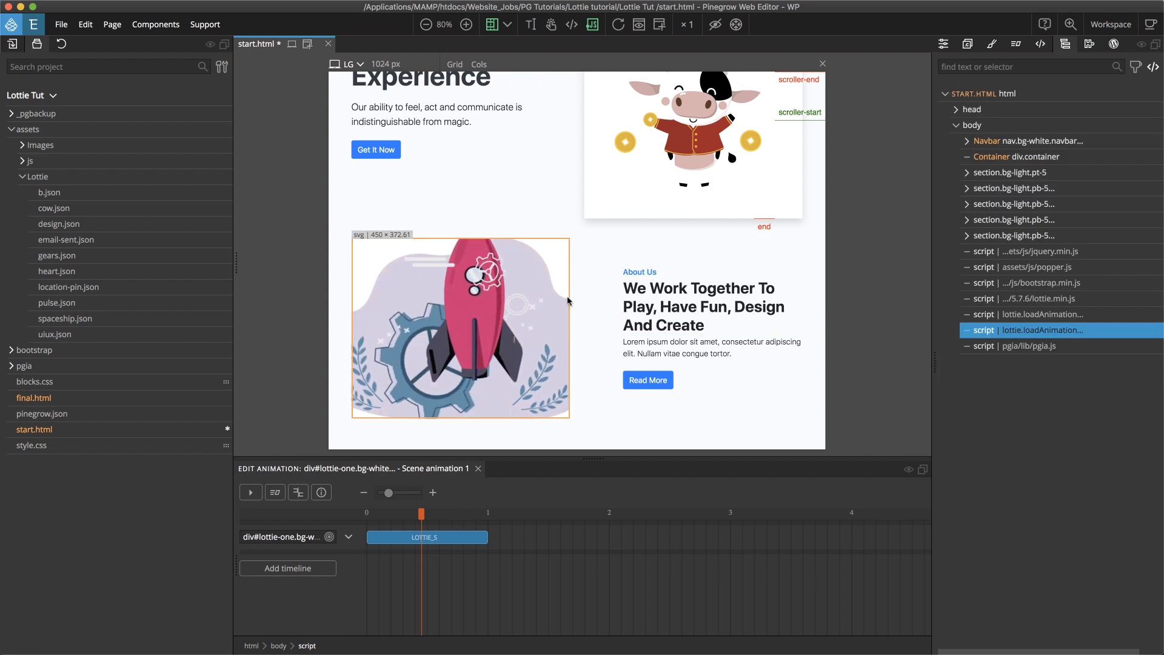
pyautogui.click(542, 294)
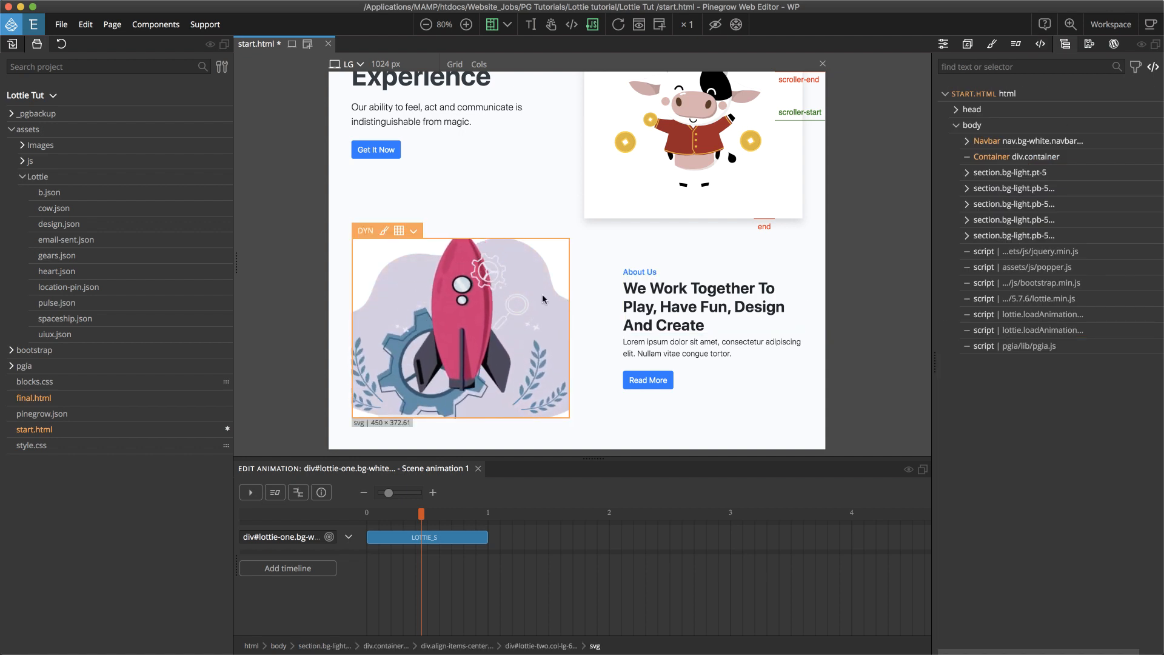
pyautogui.click(575, 280)
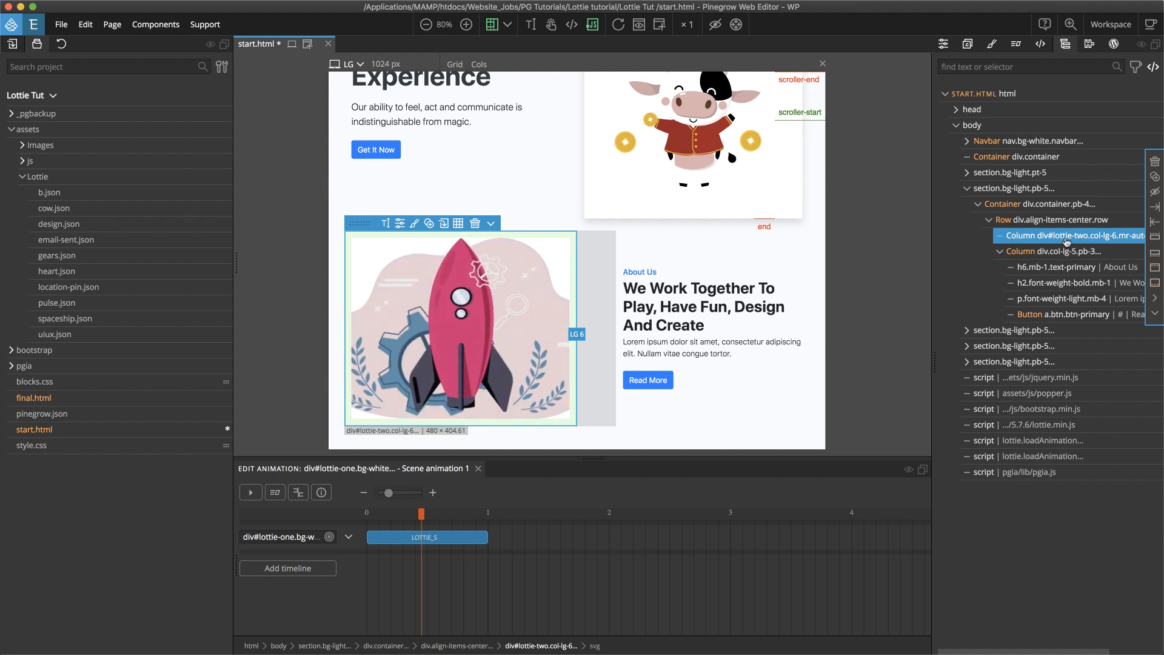
pyautogui.click(1016, 46)
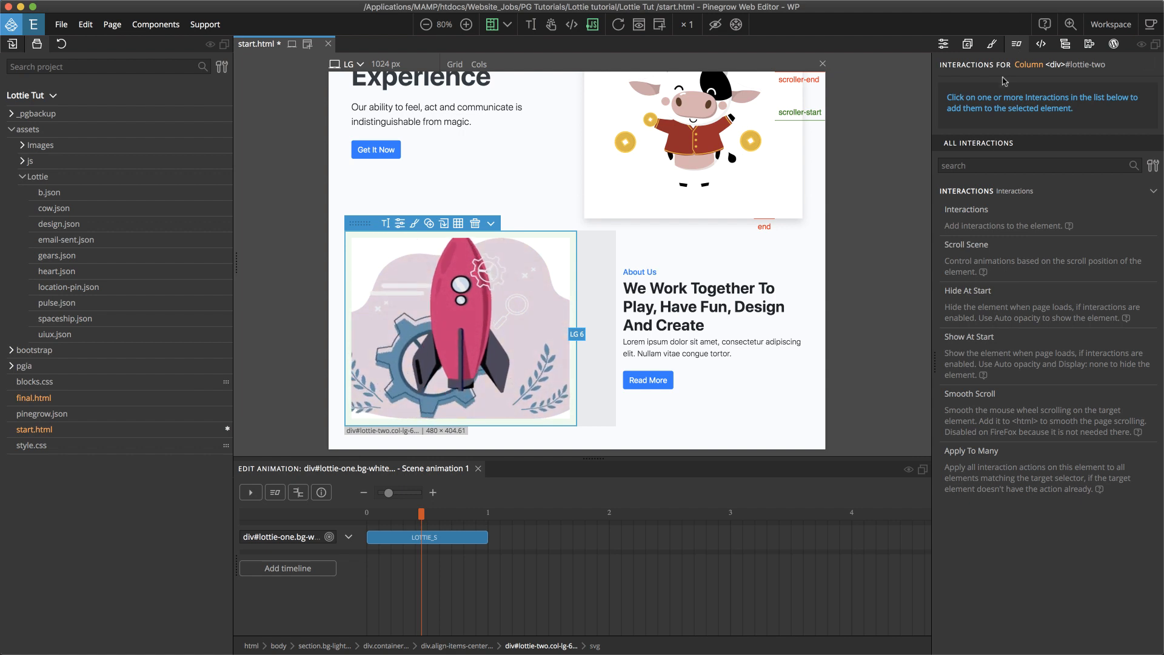
pyautogui.click(967, 210)
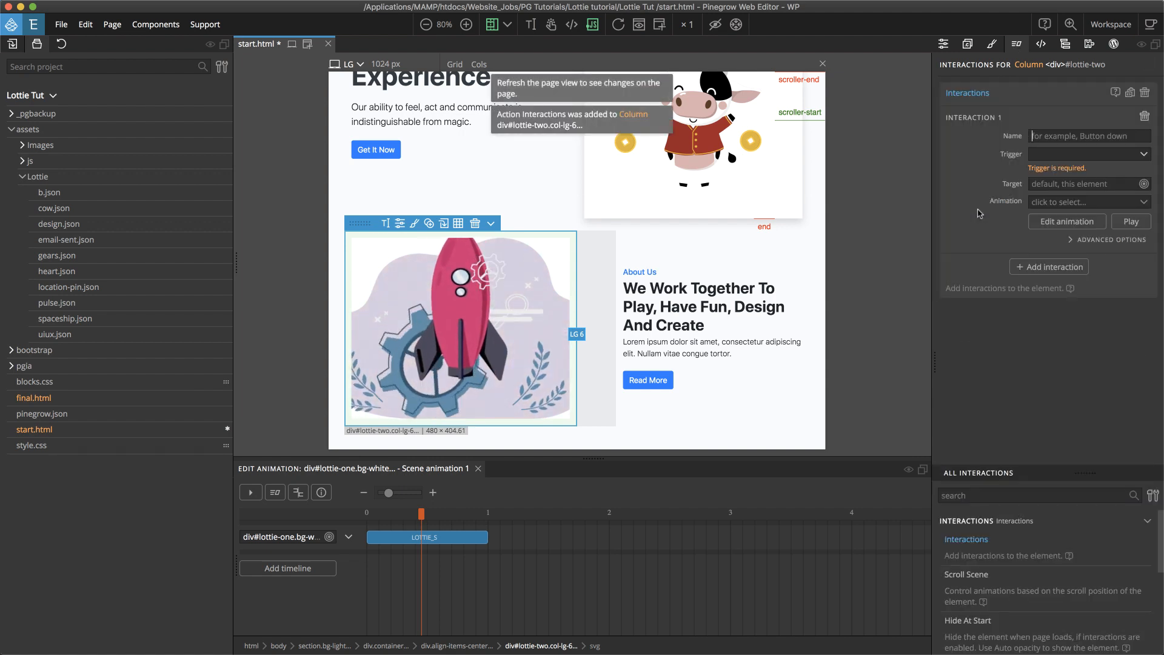
# Step: Name the interaction "lottie two", with a Mousemove / Touchmove trigger on the lottie-two column and the action Animate Y position
pyautogui.click(1047, 135)
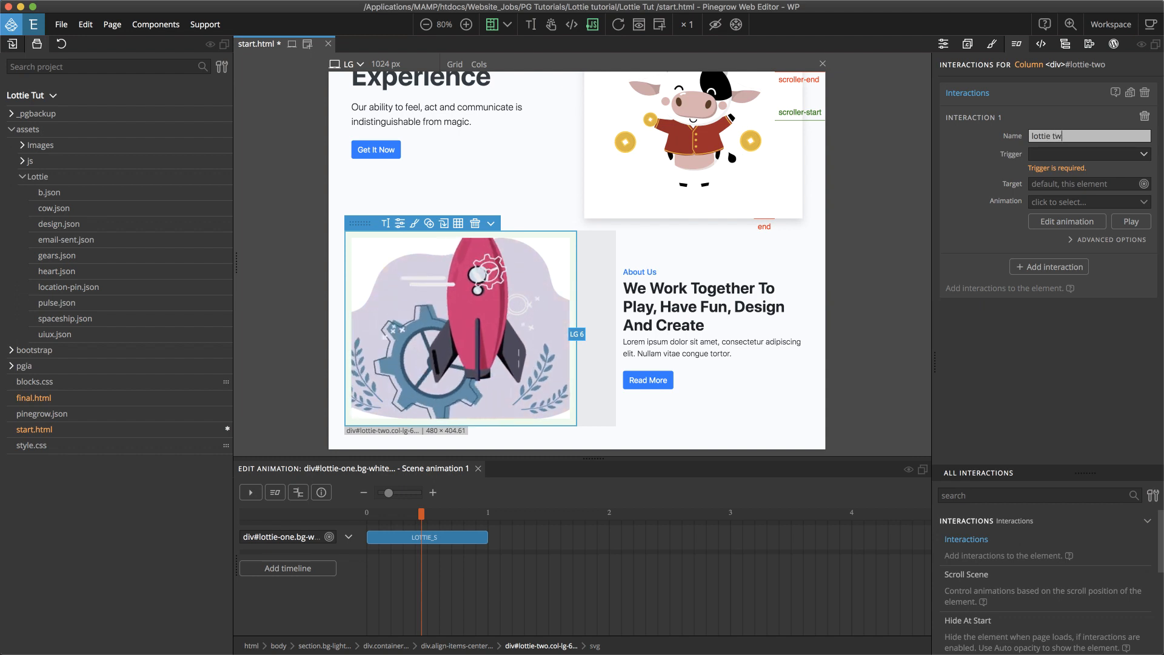
pyautogui.click(1056, 154)
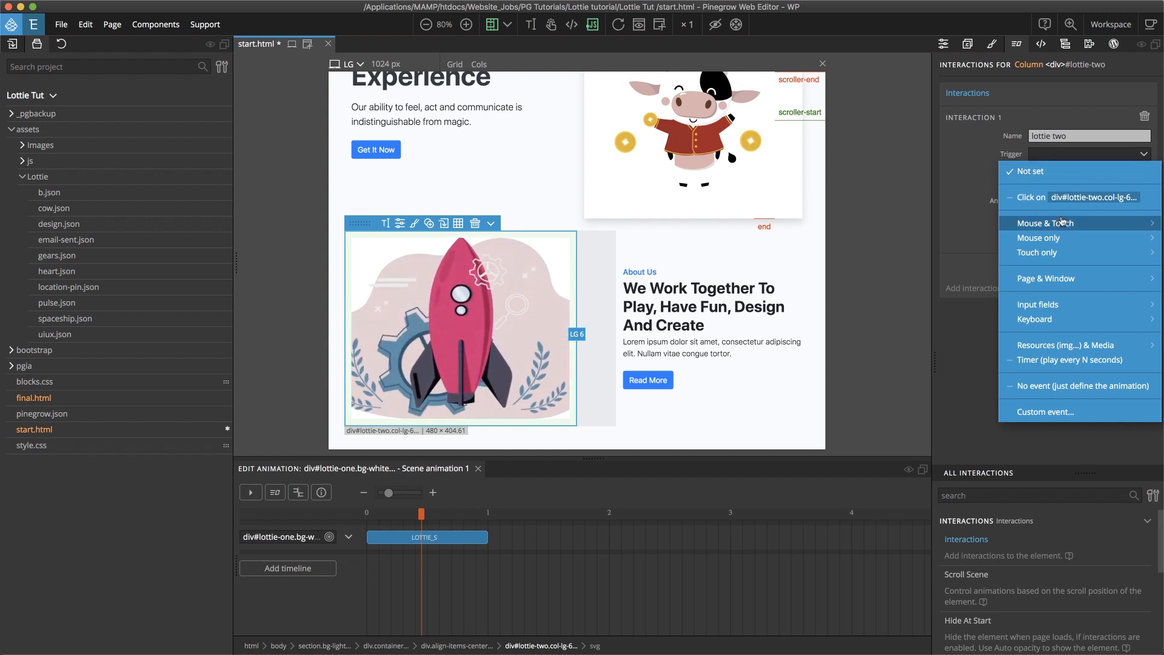
pyautogui.moveTo(1063, 231)
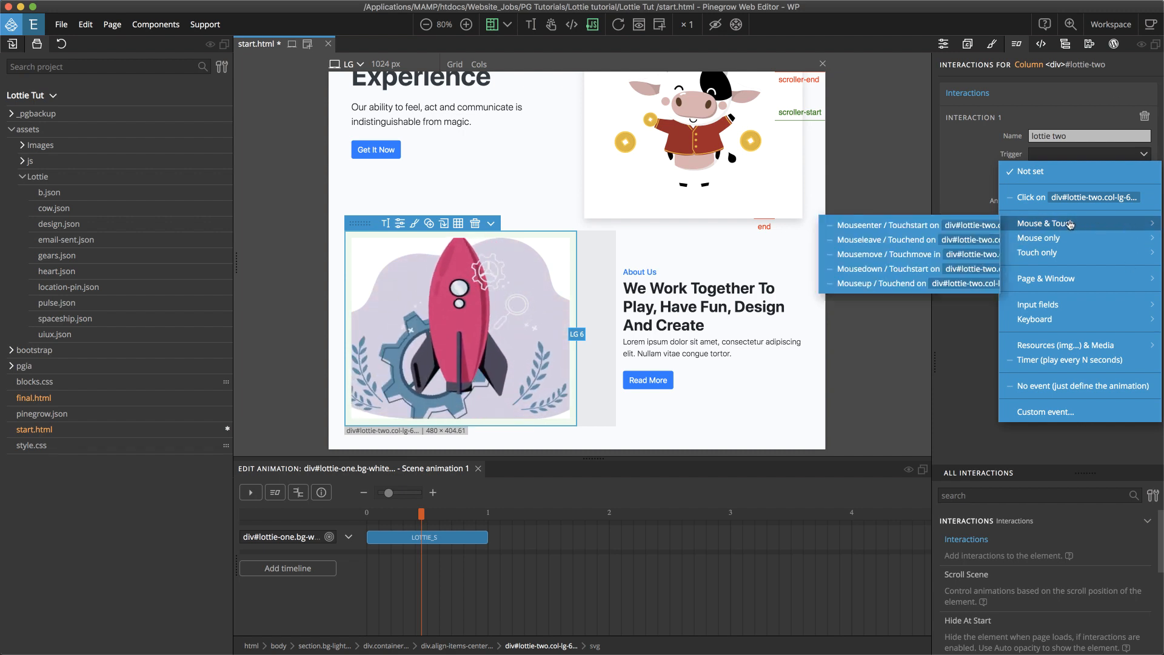
pyautogui.click(935, 256)
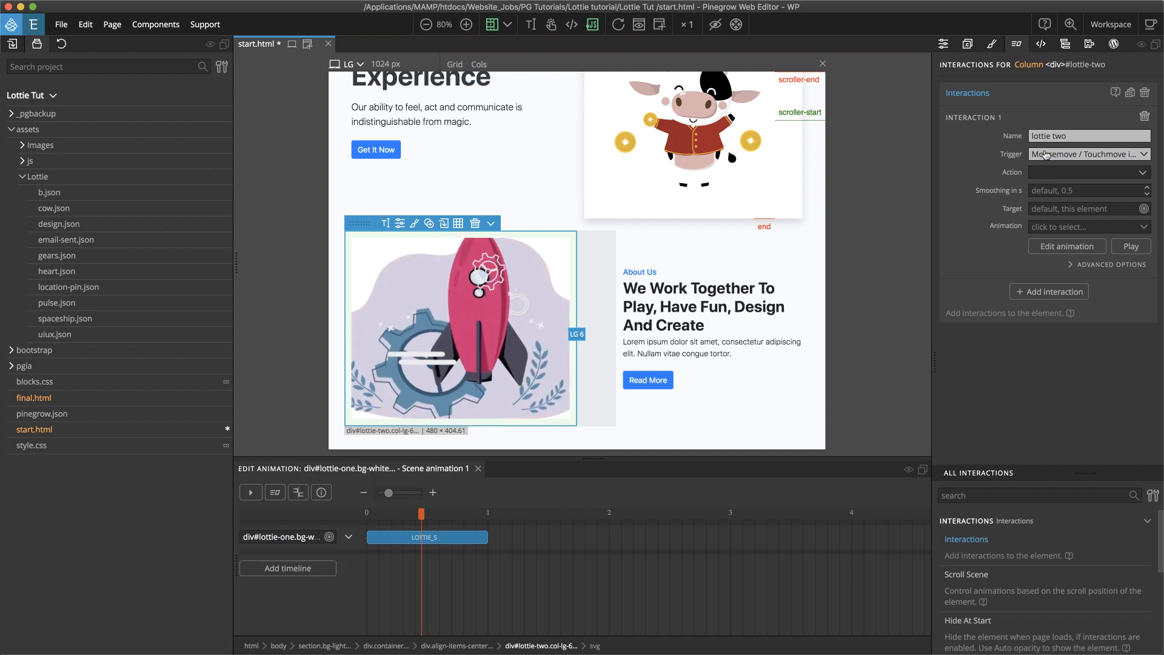
pyautogui.click(1068, 175)
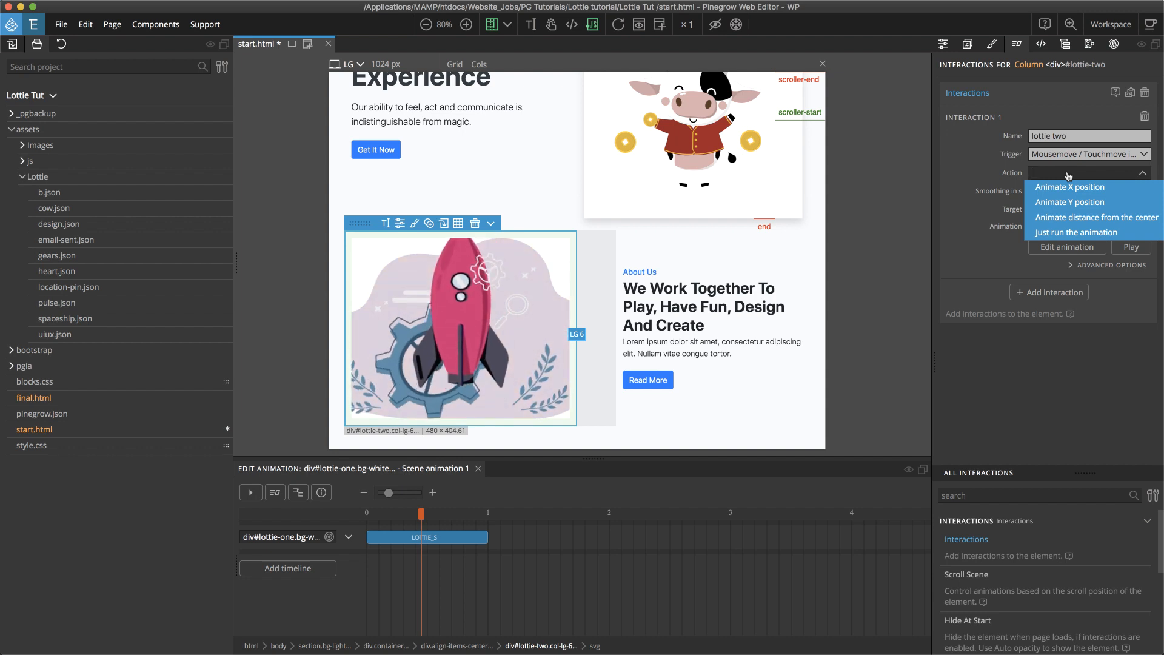
pyautogui.click(1086, 208)
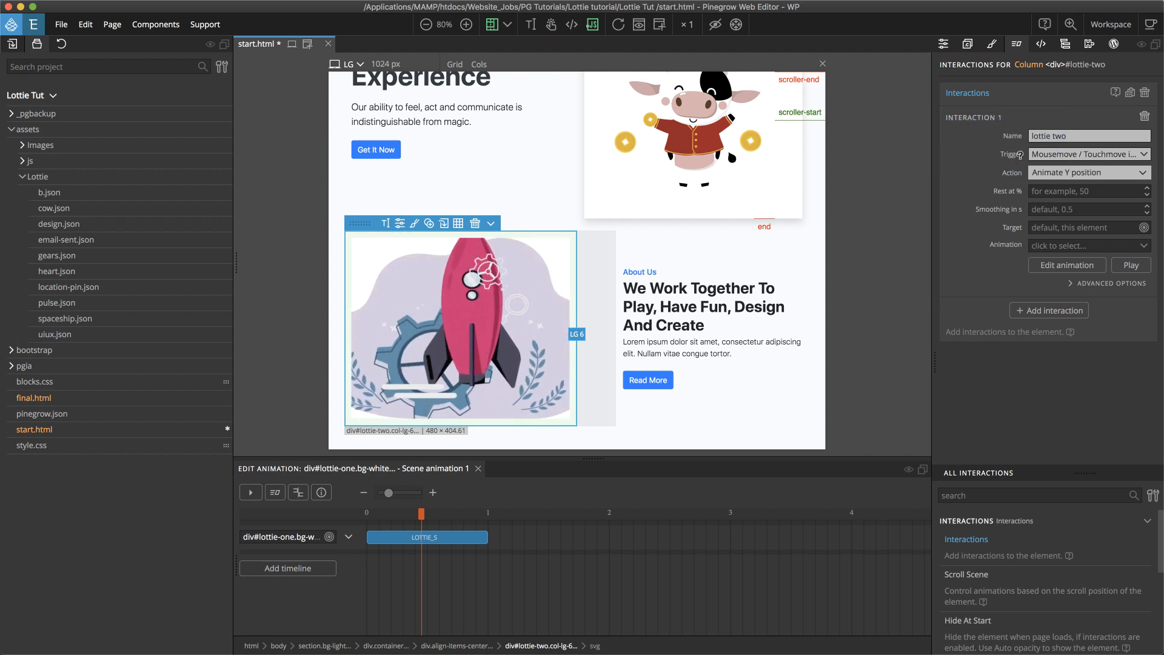
pyautogui.moveTo(1021, 154)
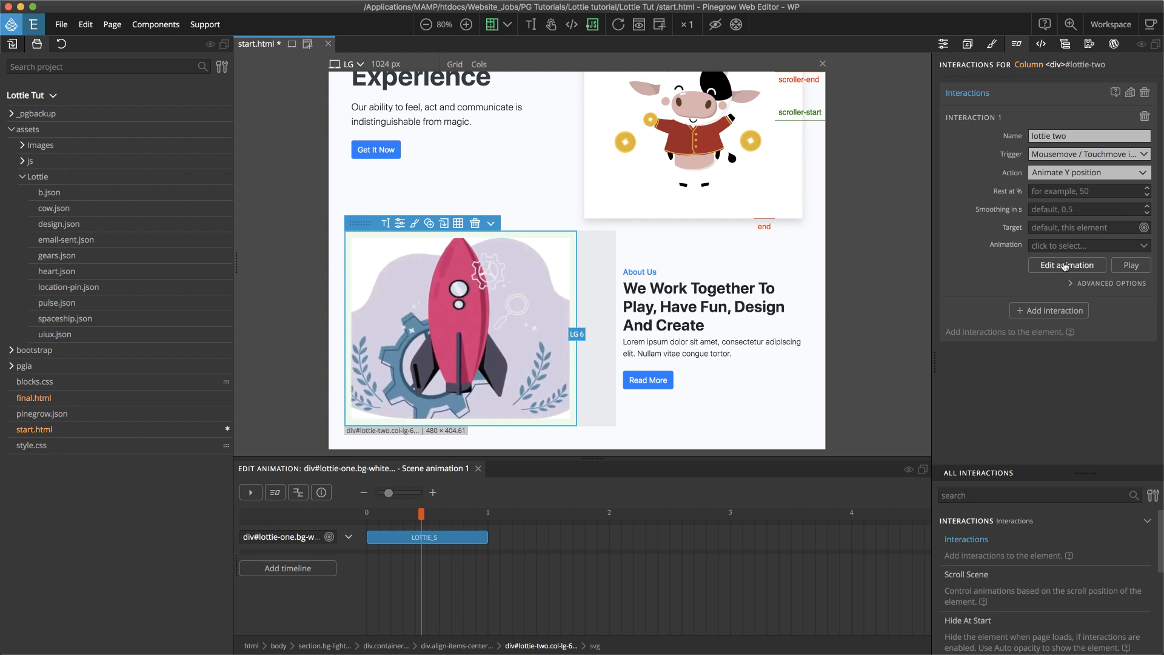
# Step: Create a custom animation for the "lottie two" interaction with a tween at 0 s lasting 1 s
pyautogui.click(1065, 267)
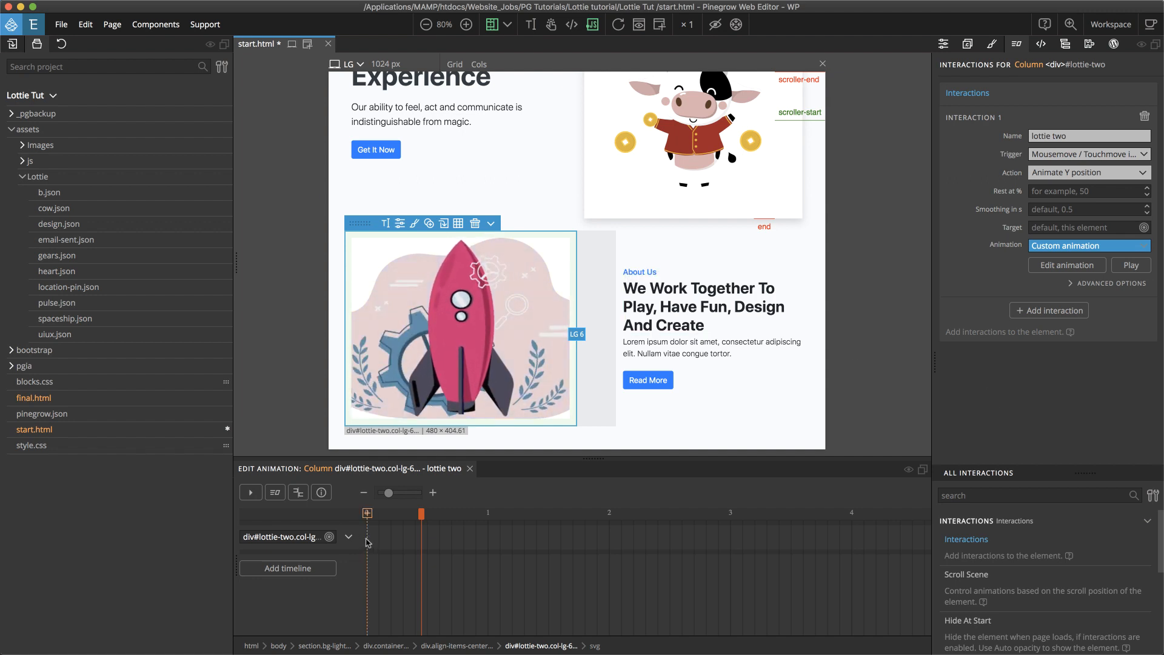
pyautogui.click(367, 537)
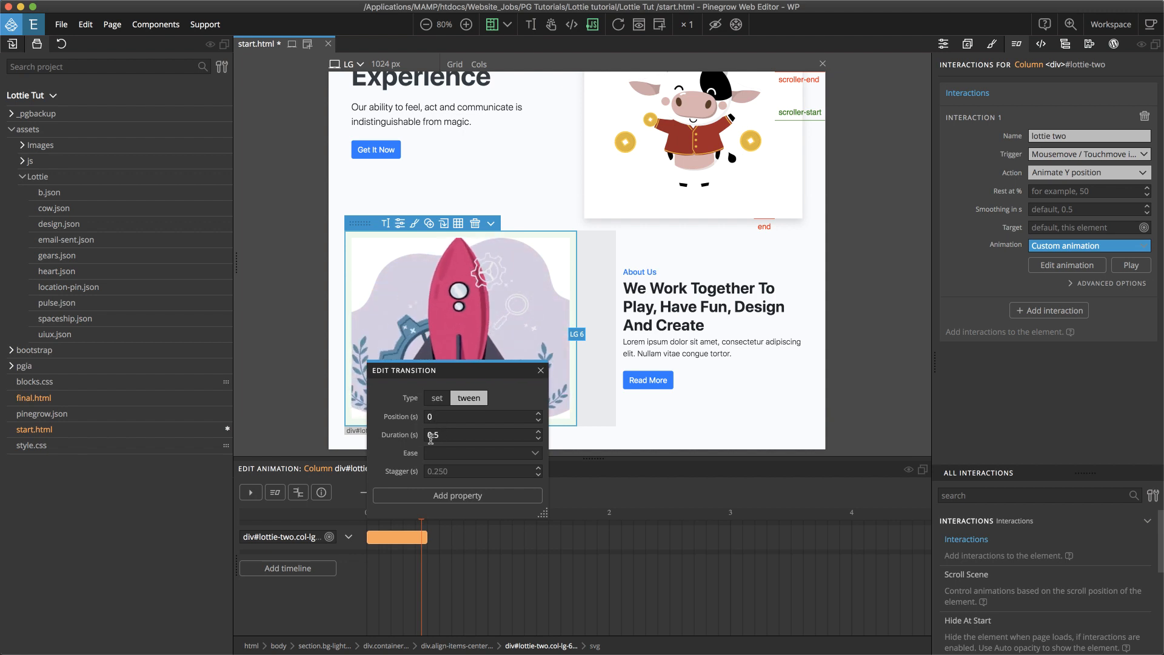
pyautogui.moveTo(442, 435); pyautogui.dragTo(424, 435)
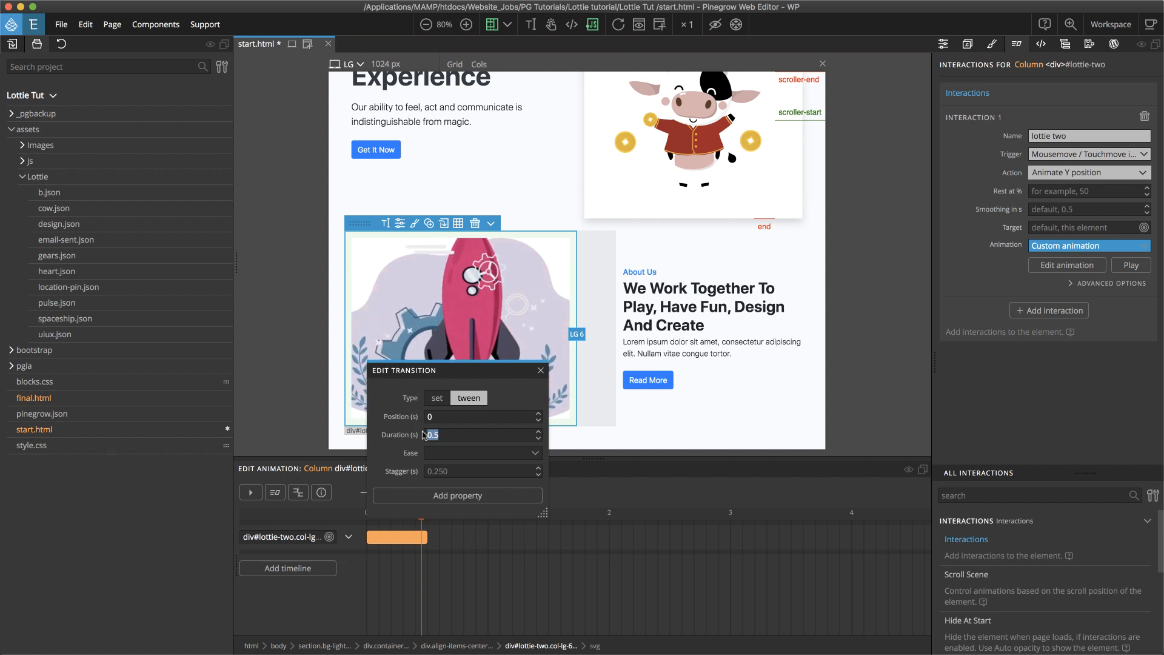
pyautogui.write('1')
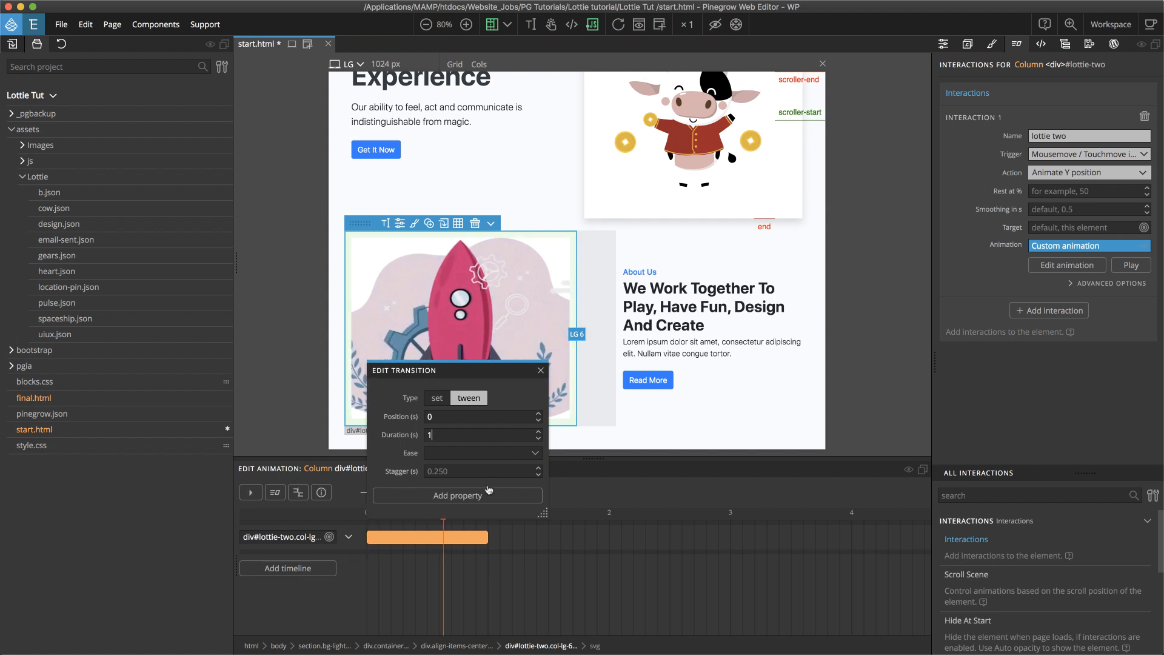
# Step: Add the Lottie seek property to the tween and close its transition settings
pyautogui.click(485, 498)
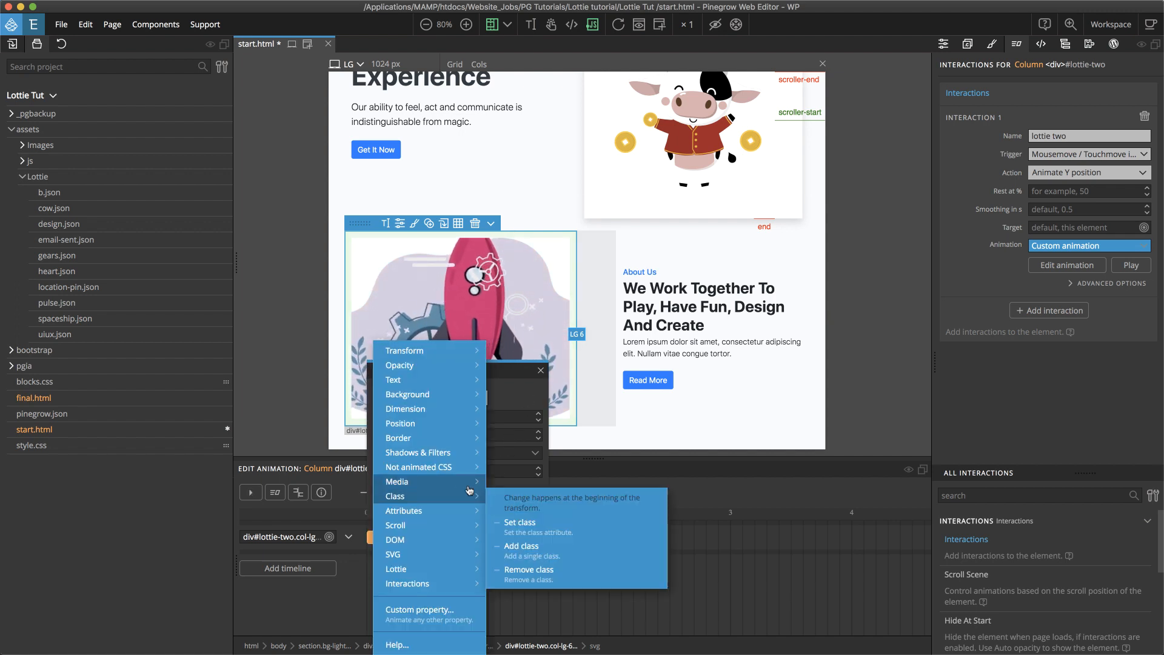
pyautogui.moveTo(413, 572)
pyautogui.moveTo(479, 583)
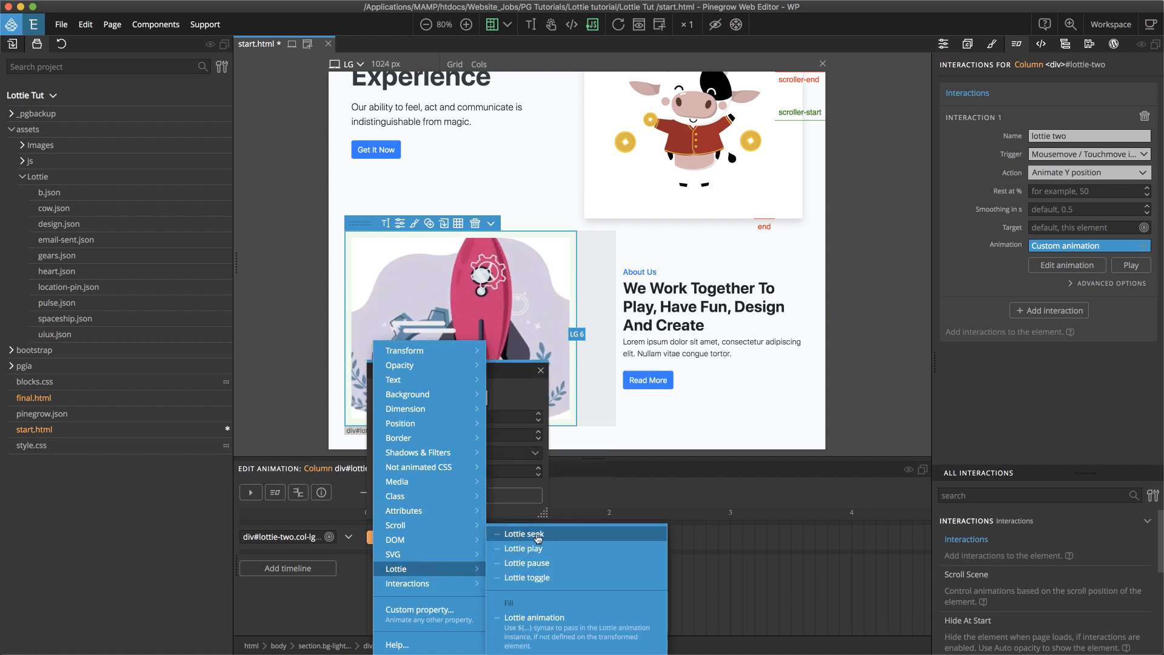
pyautogui.click(538, 536)
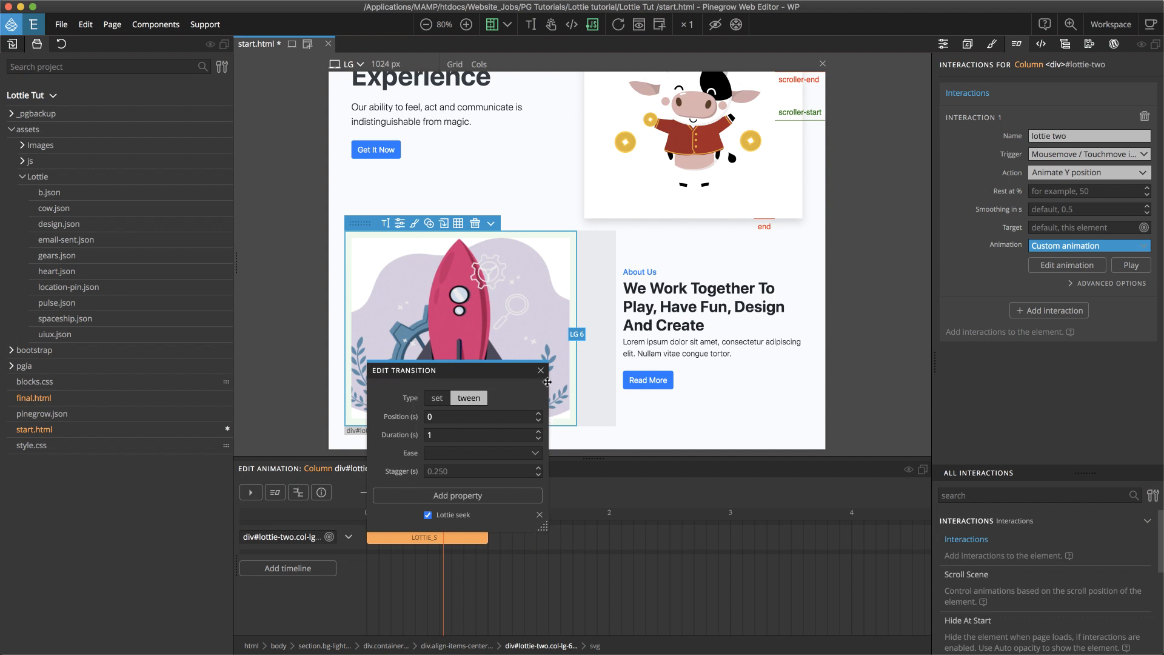
pyautogui.click(541, 371)
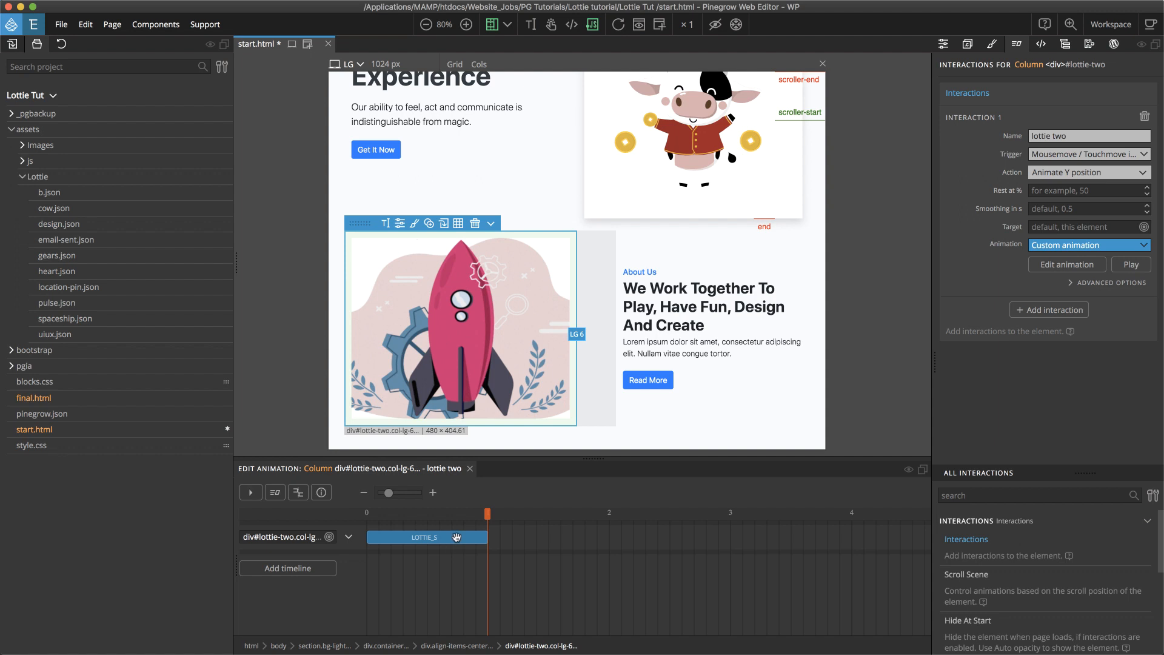
# Step: Copy the Lottie seek tween and paste the copy at the 1 s mark of the same timeline
pyautogui.rightClick(457, 537)
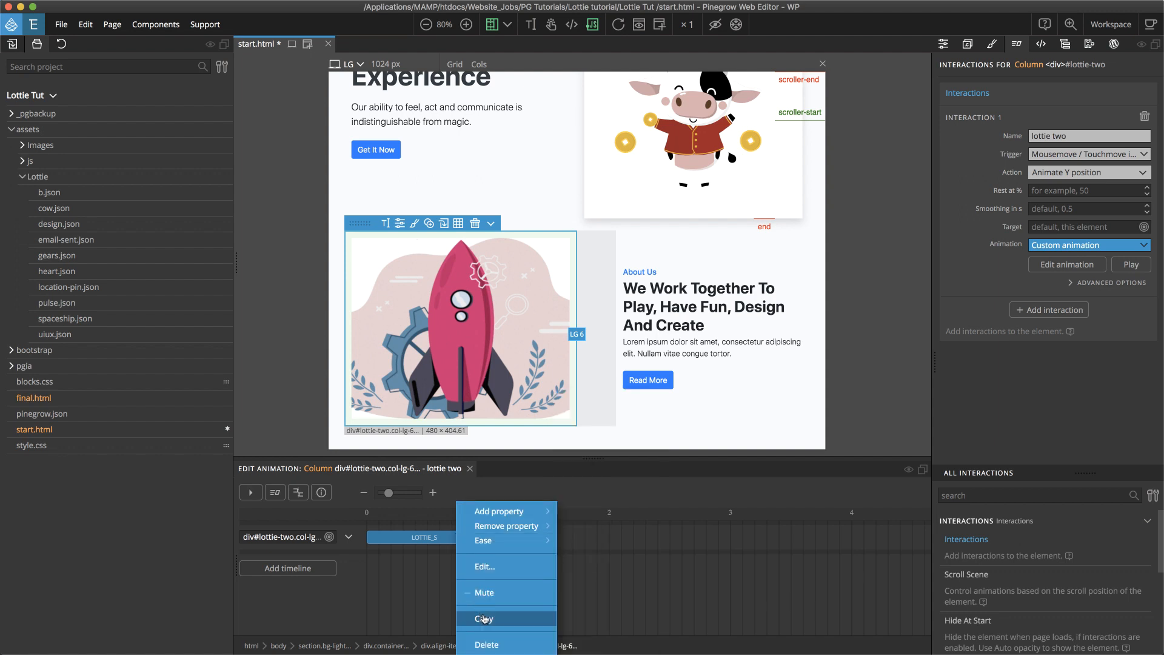
pyautogui.click(483, 619)
pyautogui.rightClick(489, 537)
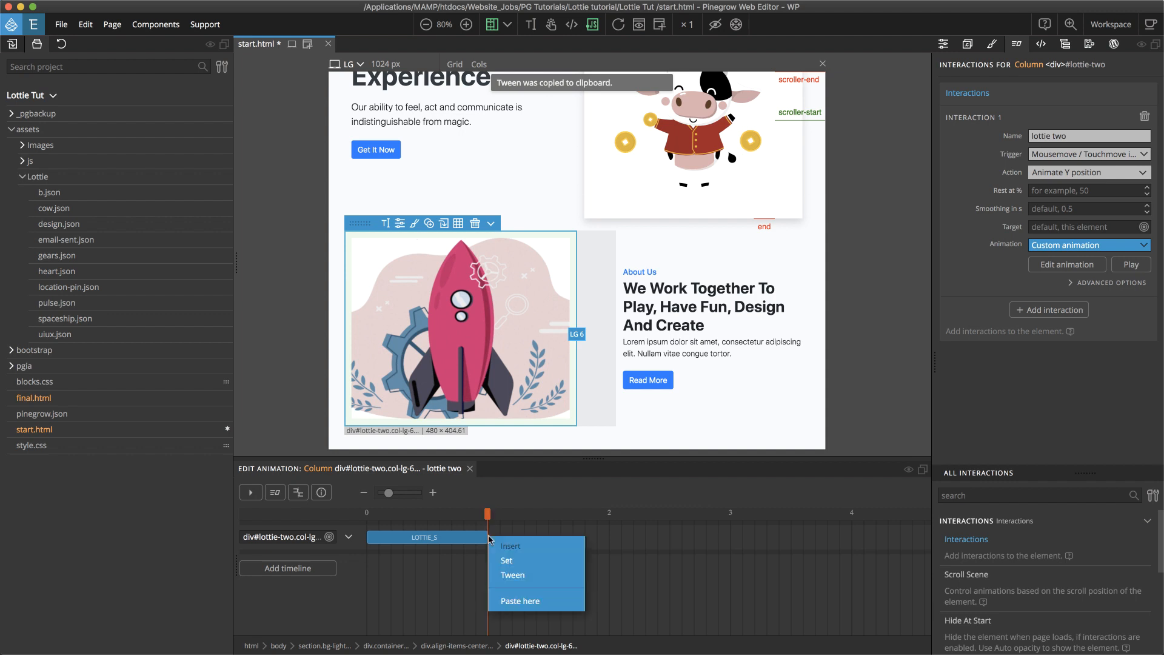
pyautogui.click(520, 600)
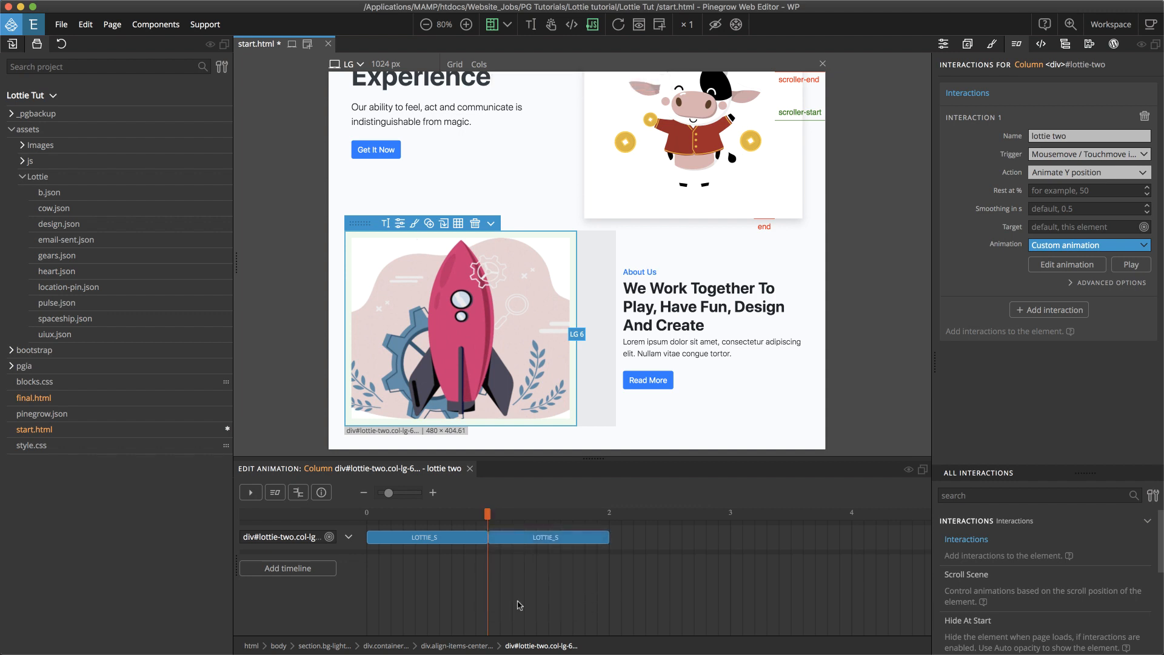
pyautogui.scroll(1, 522, 329)
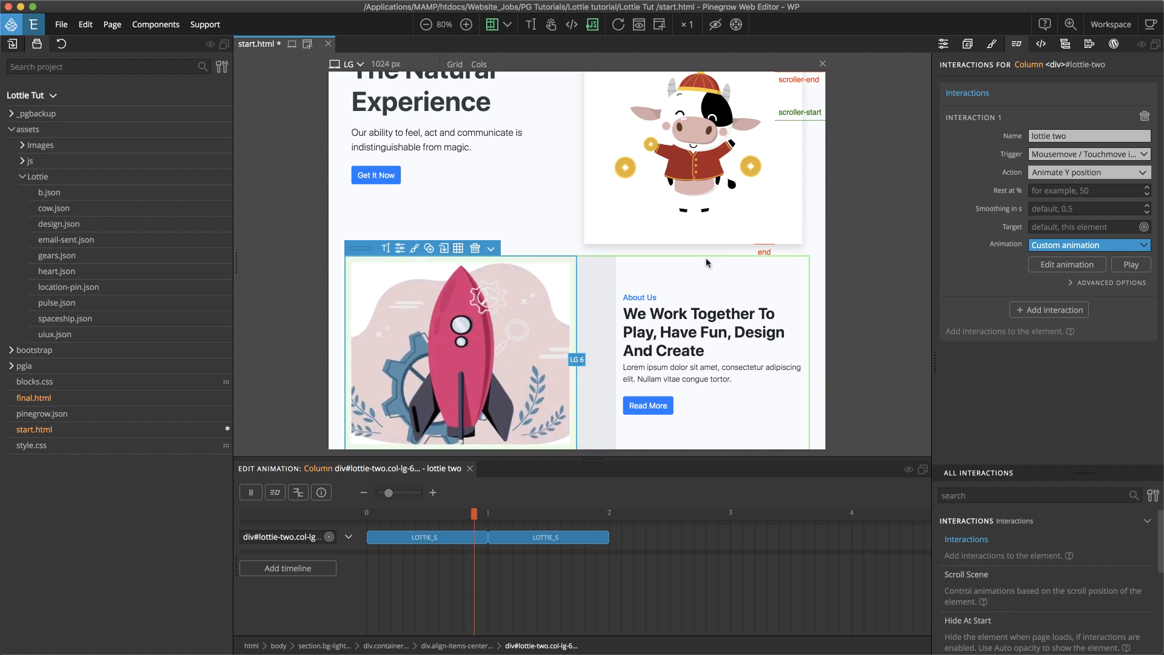
pyautogui.scroll(-3, 706, 273)
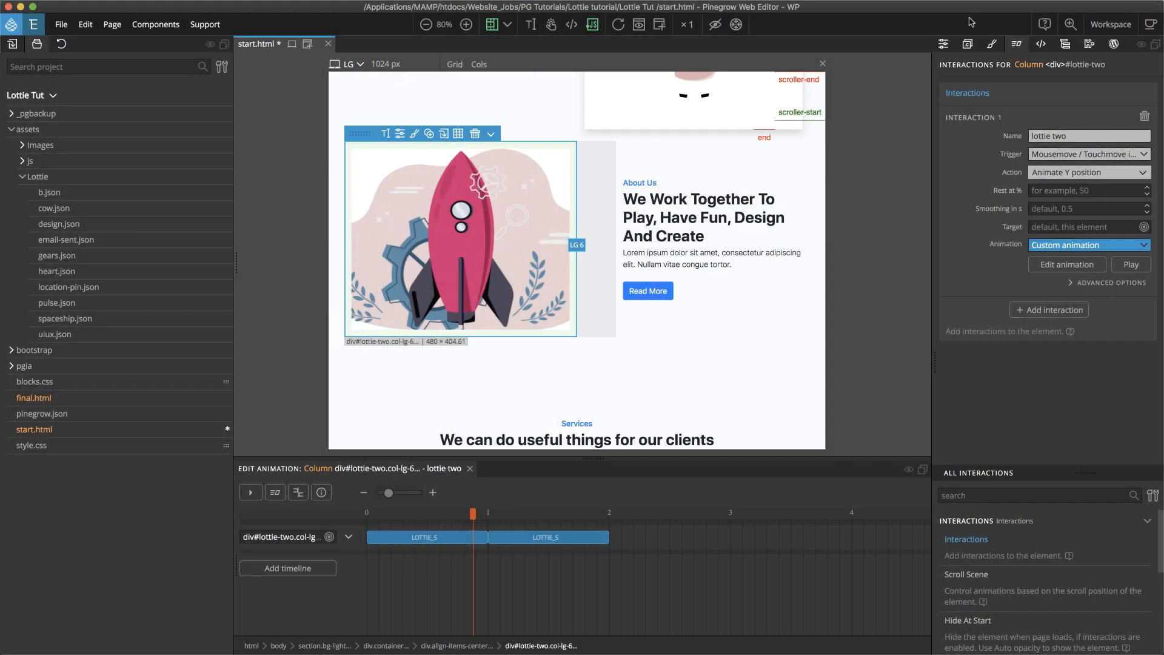
# Step: Delete the SVG icons inside the lottie-three, lottie-four, lottie-five and lottie-six circles of the Services section
pyautogui.scroll(-3, 758, 267)
pyautogui.scroll(-4, 757, 267)
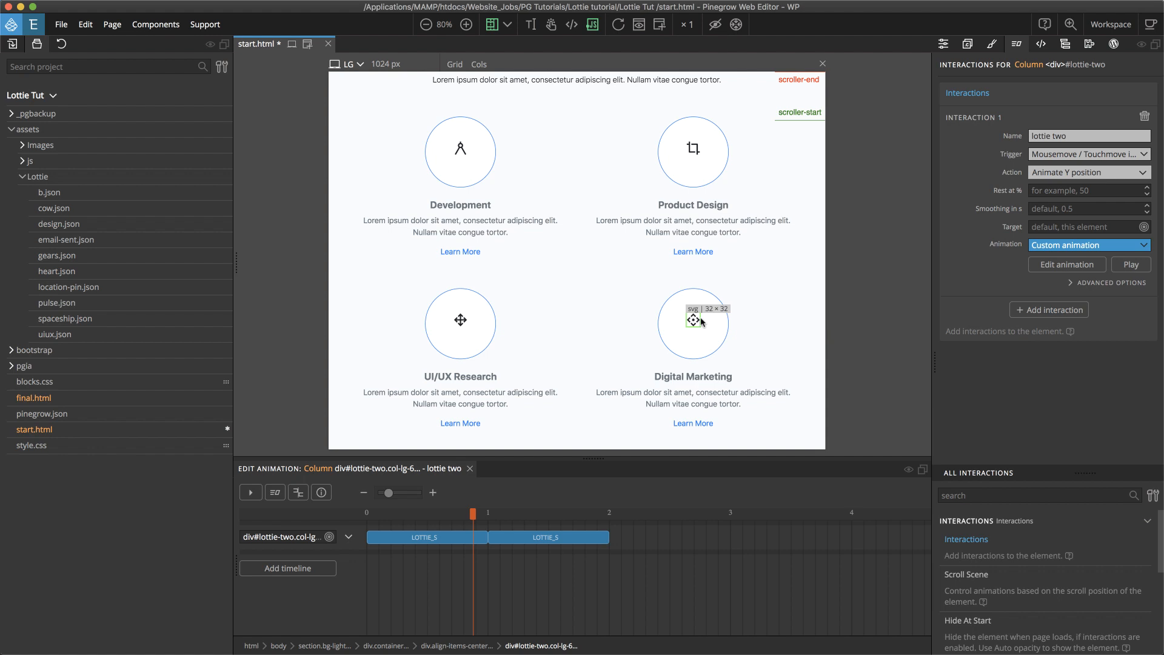
pyautogui.scroll(2, 702, 321)
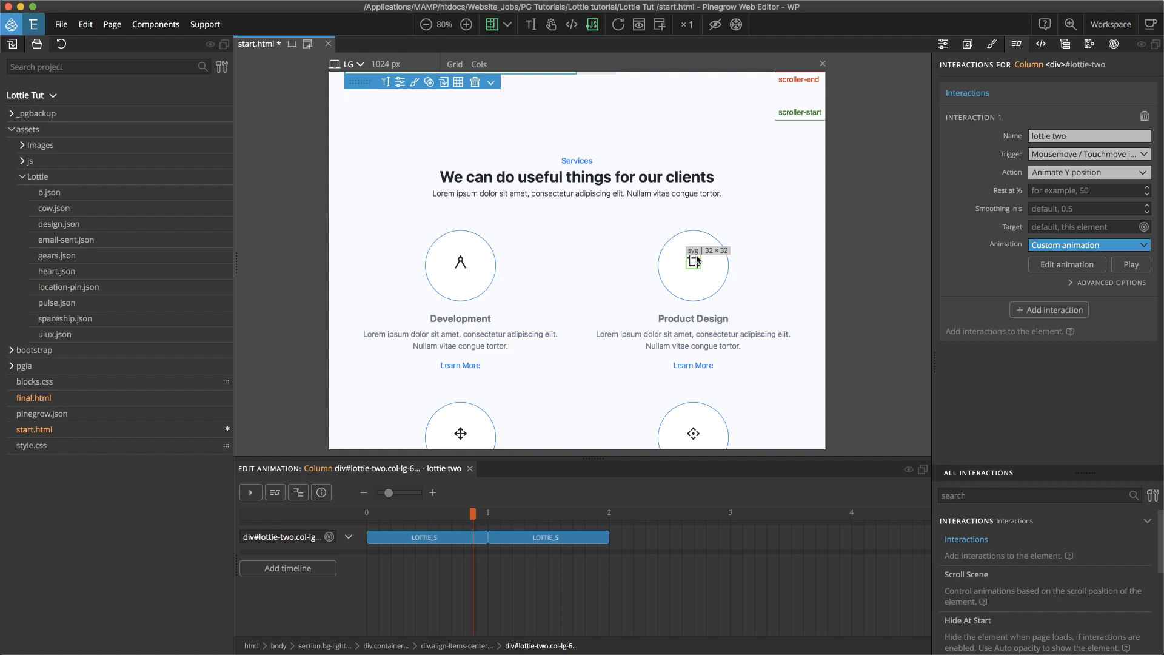
pyautogui.click(460, 259)
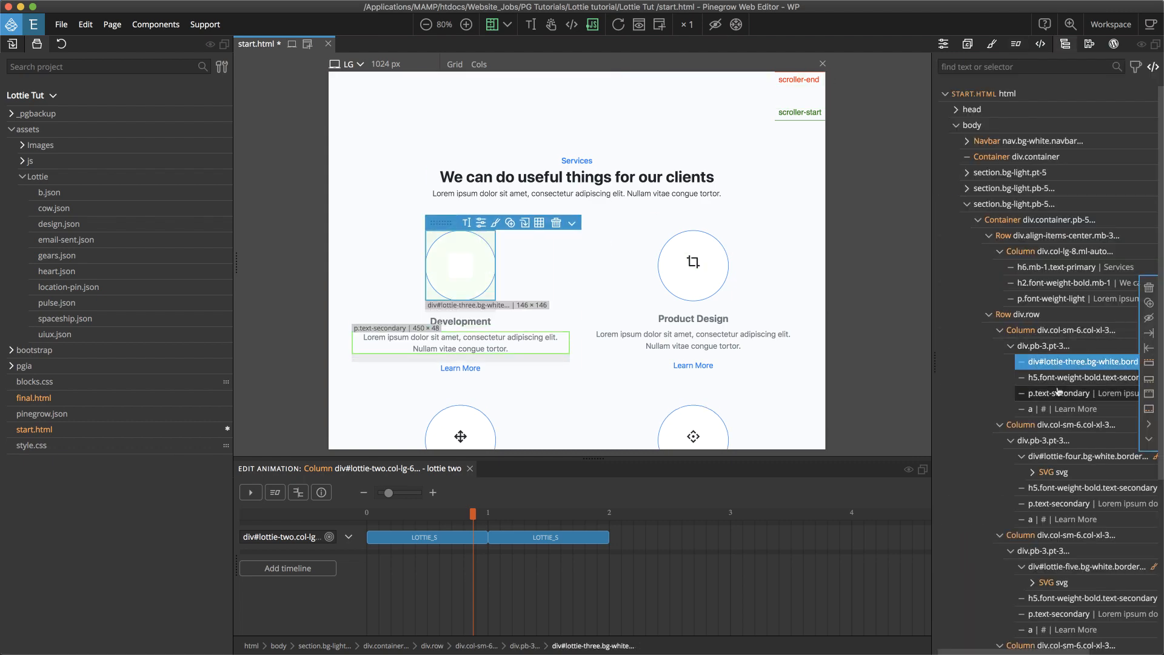
pyautogui.click(1053, 472)
pyautogui.press('Delete')
pyautogui.click(1051, 514)
pyautogui.press('Delete')
pyautogui.click(1047, 576)
pyautogui.press('Delete')
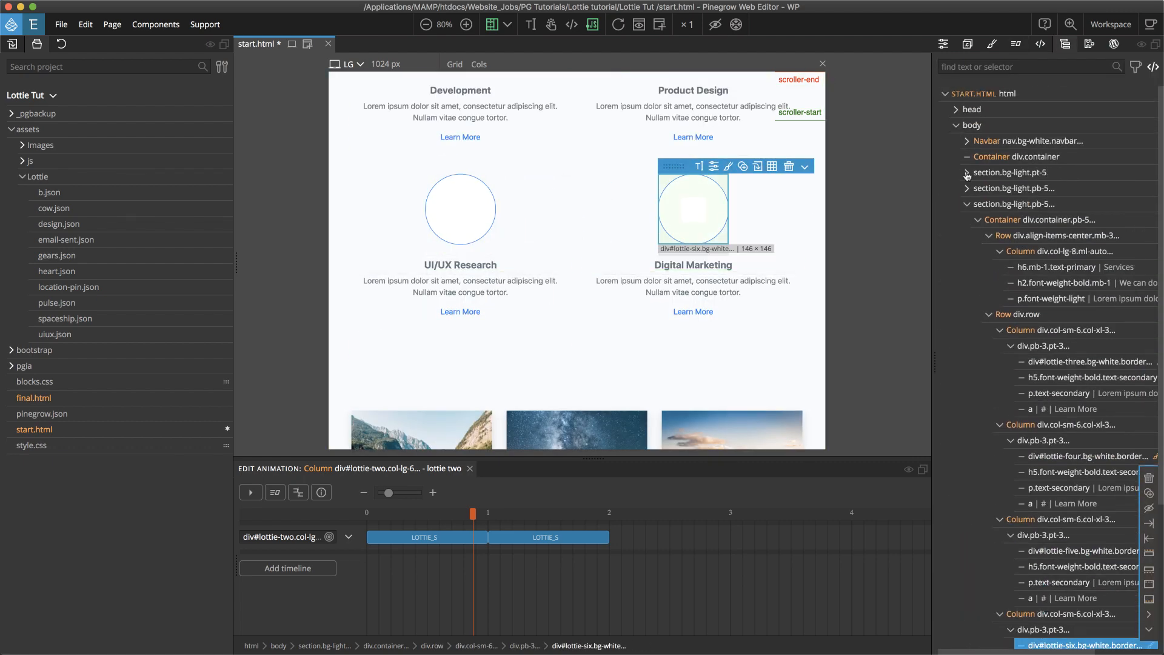
# Step: Duplicate the lottie.loadAnimation script of the lottie-two container four times in the page tree
pyautogui.click(967, 204)
pyautogui.click(1048, 330)
pyautogui.click(1154, 271)
pyautogui.click(1157, 286)
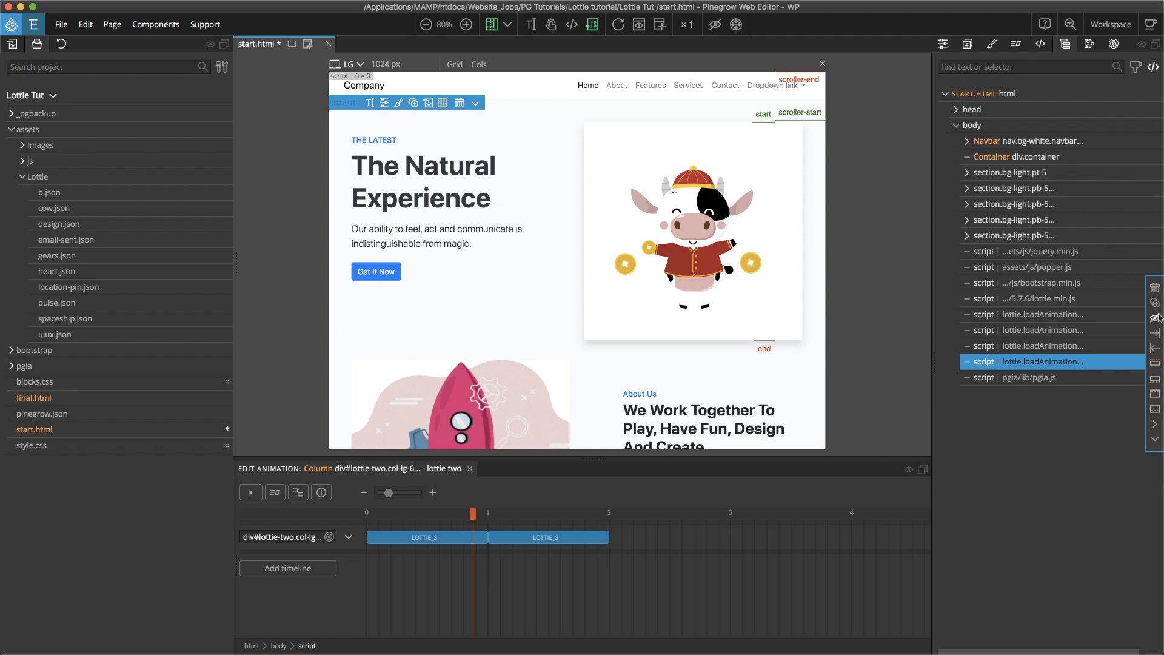
pyautogui.click(1157, 303)
pyautogui.click(1158, 318)
# Step: Change the first duplicated script's container to lottie-three and its path to ./assets/Lottie/gears.json
pyautogui.click(1071, 347)
pyautogui.click(1041, 44)
pyautogui.doubleClick(1132, 140)
pyautogui.write('three')
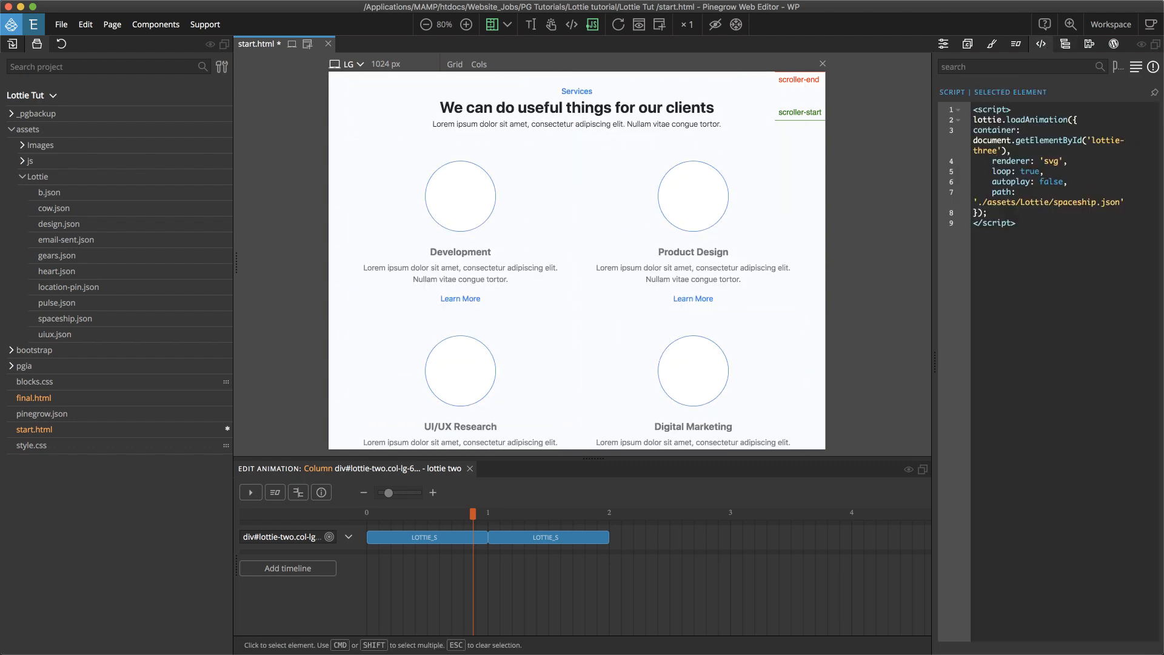
pyautogui.click(1065, 44)
pyautogui.click(1043, 44)
pyautogui.click(1096, 203)
pyautogui.press('BackSpace')
pyautogui.press('BackSpace')
pyautogui.press('BackSpace')
pyautogui.press('BackSpace')
pyautogui.press('BackSpace')
pyautogui.press('BackSpace')
pyautogui.press('BackSpace')
pyautogui.press('BackSpace')
pyautogui.press('BackSpace')
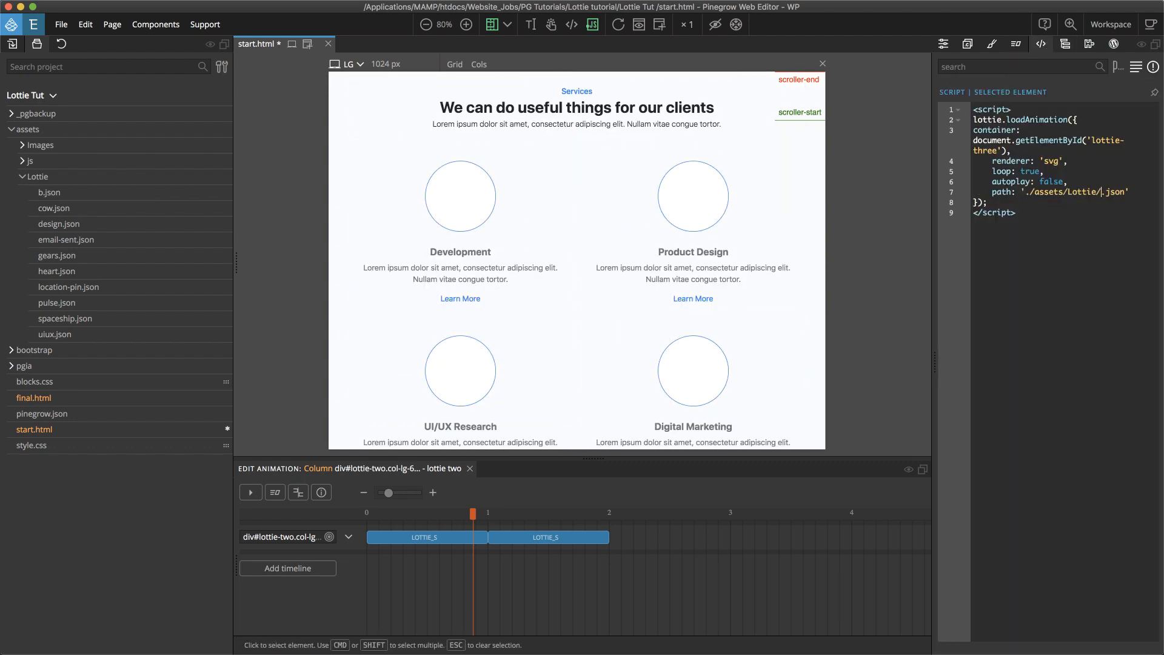
pyautogui.write('gears')
# Step: Change the second duplicated script's container to lottie-four and its path to ./assets/Lottie/design.json
pyautogui.click(1065, 44)
pyautogui.click(1070, 362)
pyautogui.click(1041, 44)
pyautogui.doubleClick(1131, 140)
pyautogui.write('four')
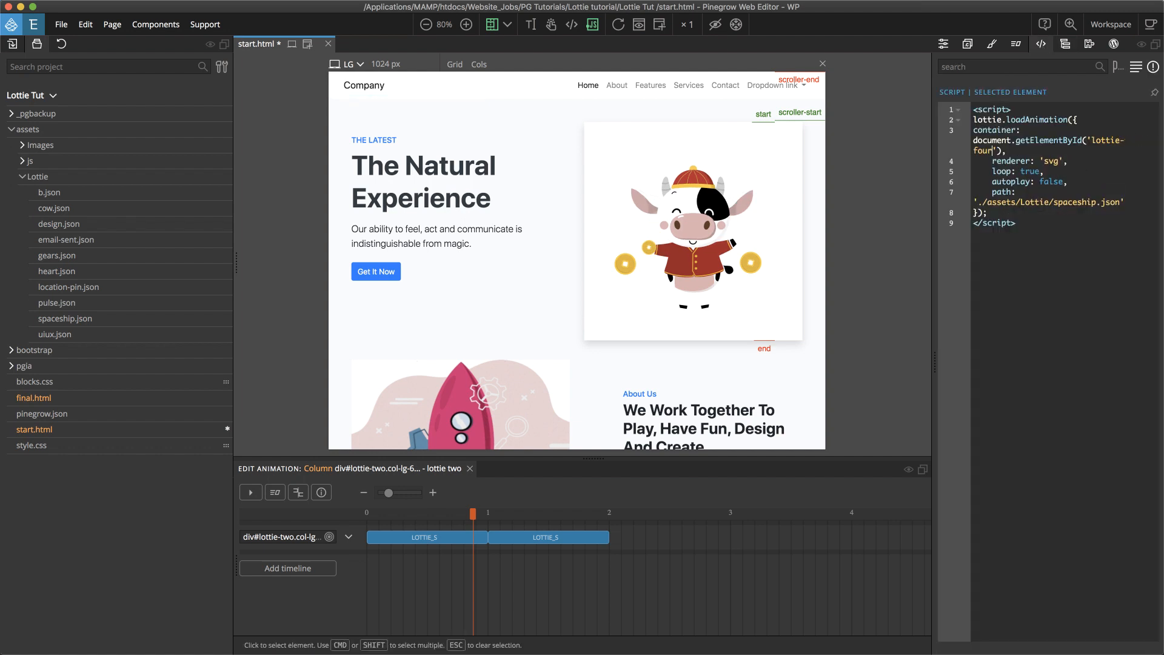
pyautogui.click(1095, 202)
pyautogui.press('BackSpace')
pyautogui.press('BackSpace')
pyautogui.press('BackSpace')
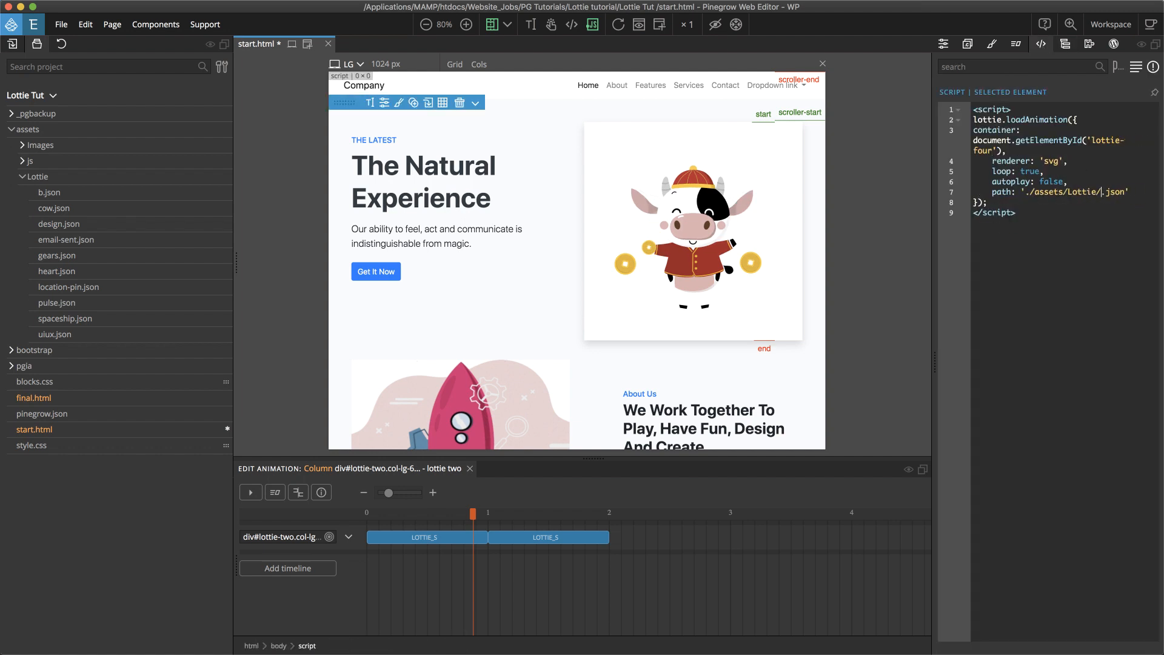
pyautogui.write('design')
# Step: Change the third duplicated script's container to lottie-five and its path to ./assets/Lottie/pulse.json
pyautogui.click(1065, 44)
pyautogui.click(1041, 45)
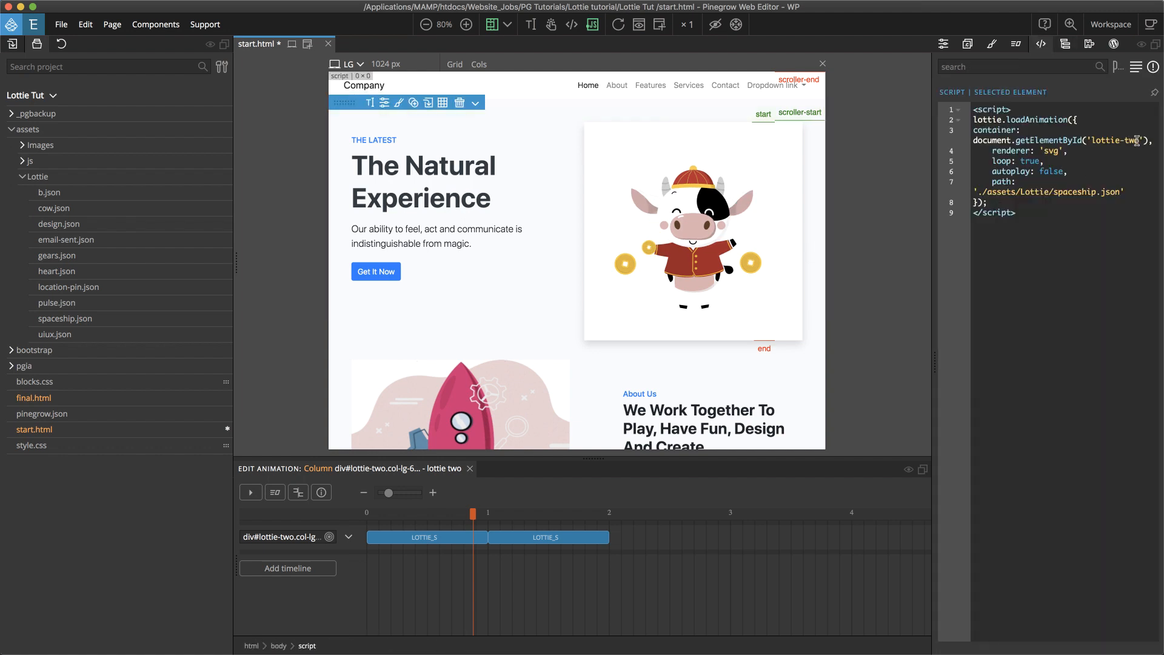
pyautogui.press('BackSpace')
pyautogui.press('BackSpace')
pyautogui.press('BackSpace')
pyautogui.press('BackSpace')
pyautogui.press('BackSpace')
pyautogui.press('BackSpace')
pyautogui.press('BackSpace')
pyautogui.press('BackSpace')
pyautogui.press('BackSpace')
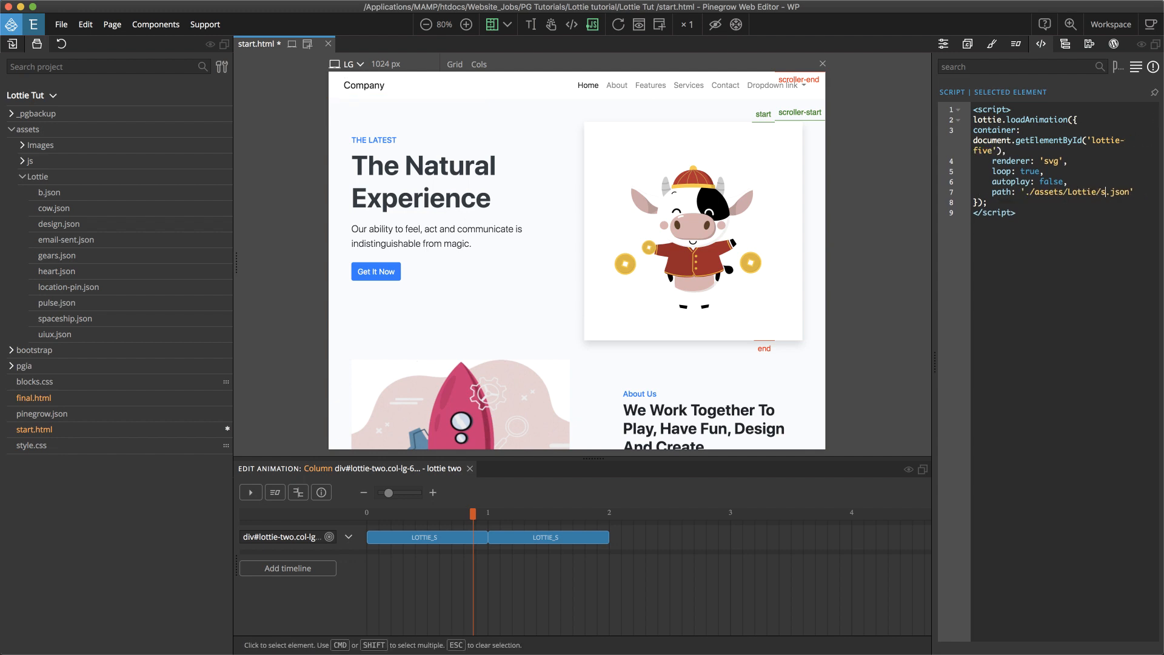
pyautogui.write('pulse')
# Step: Change the fourth duplicated script's container to lottie-six and its path to ./assets/Lottie/uiux.json
pyautogui.click(1066, 45)
pyautogui.click(1041, 44)
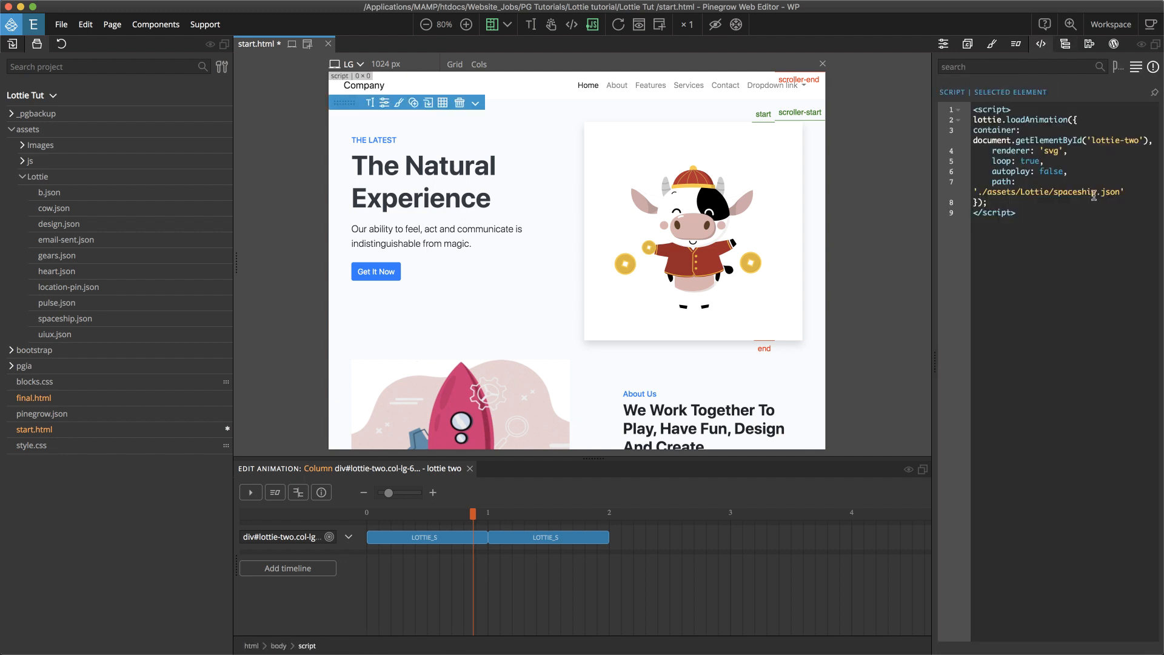
pyautogui.press('BackSpace')
pyautogui.press('BackSpace')
pyautogui.press('BackSpace')
pyautogui.press('BackSpace')
pyautogui.press('BackSpace')
pyautogui.write('sp')
pyautogui.press('BackSpace')
pyautogui.press('BackSpace')
pyautogui.write('uiux')
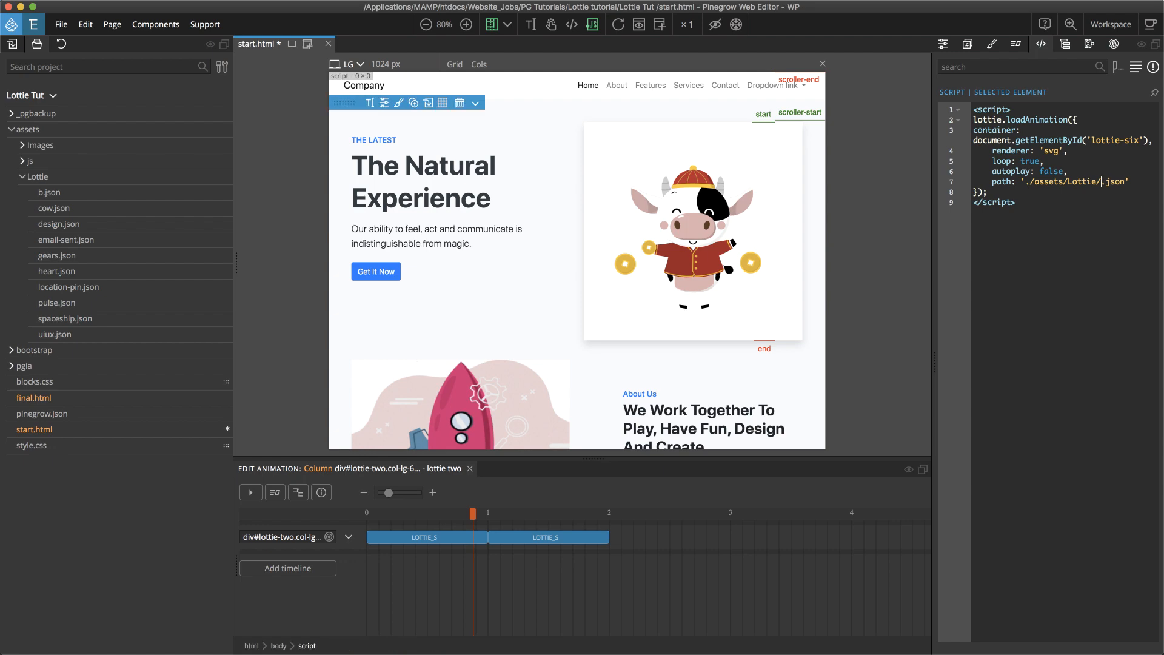
# Step: Select the lottie-three circle above the Development heading and add a Scroll Scene to it
pyautogui.scroll(-10, 802, 170)
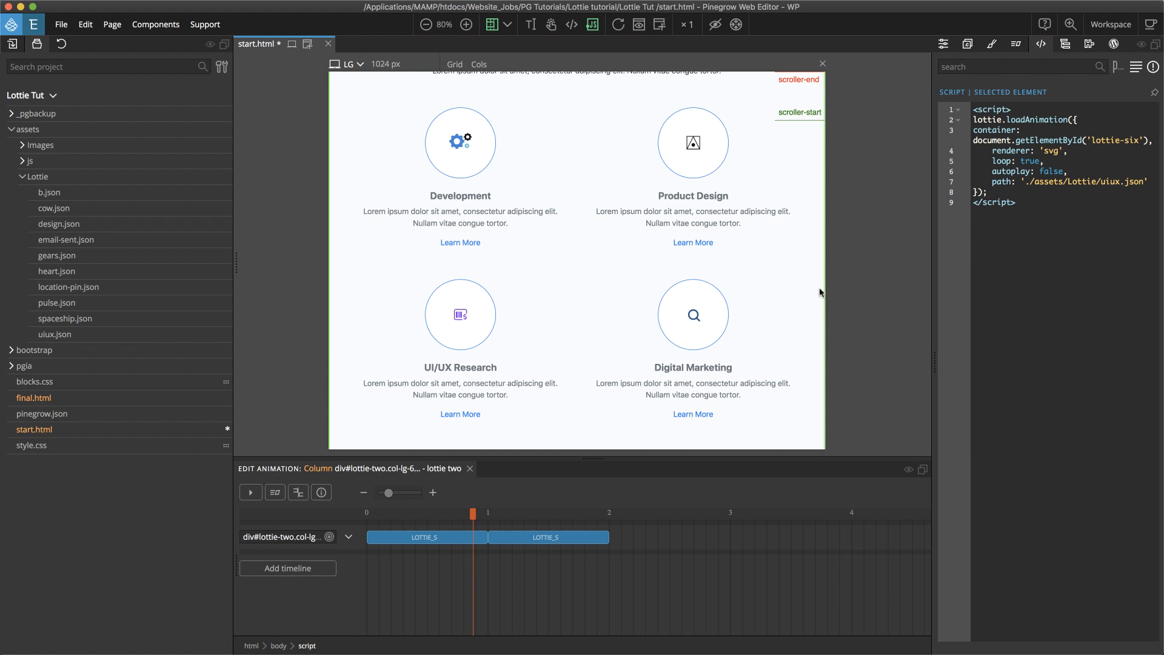
pyautogui.click(1065, 45)
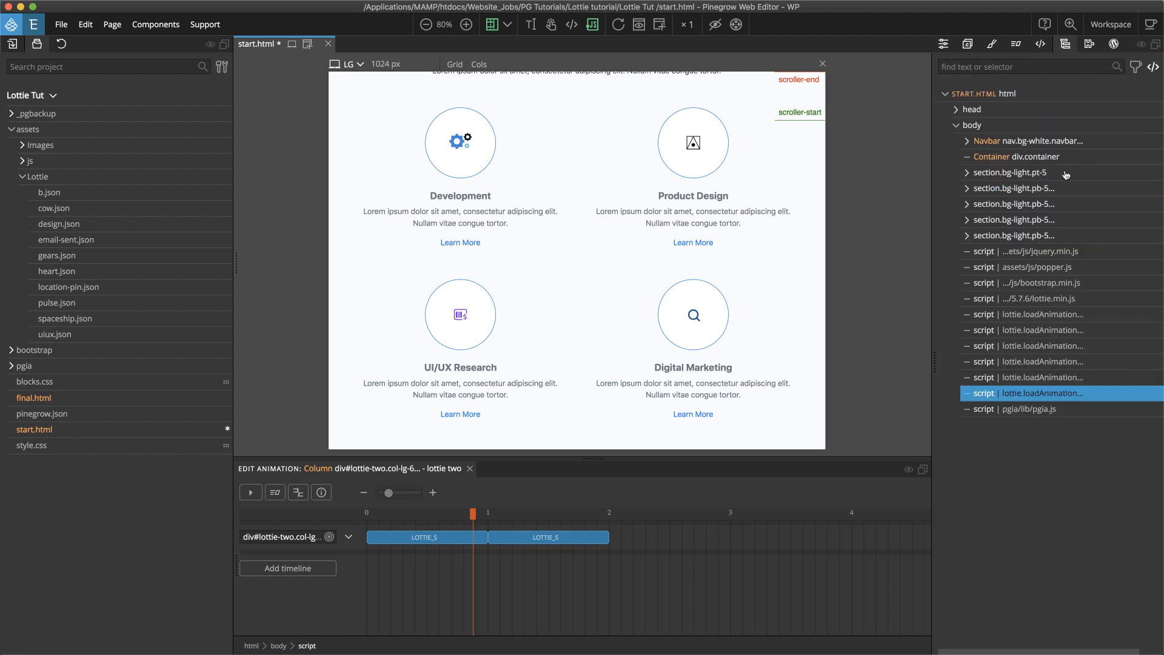
pyautogui.click(483, 137)
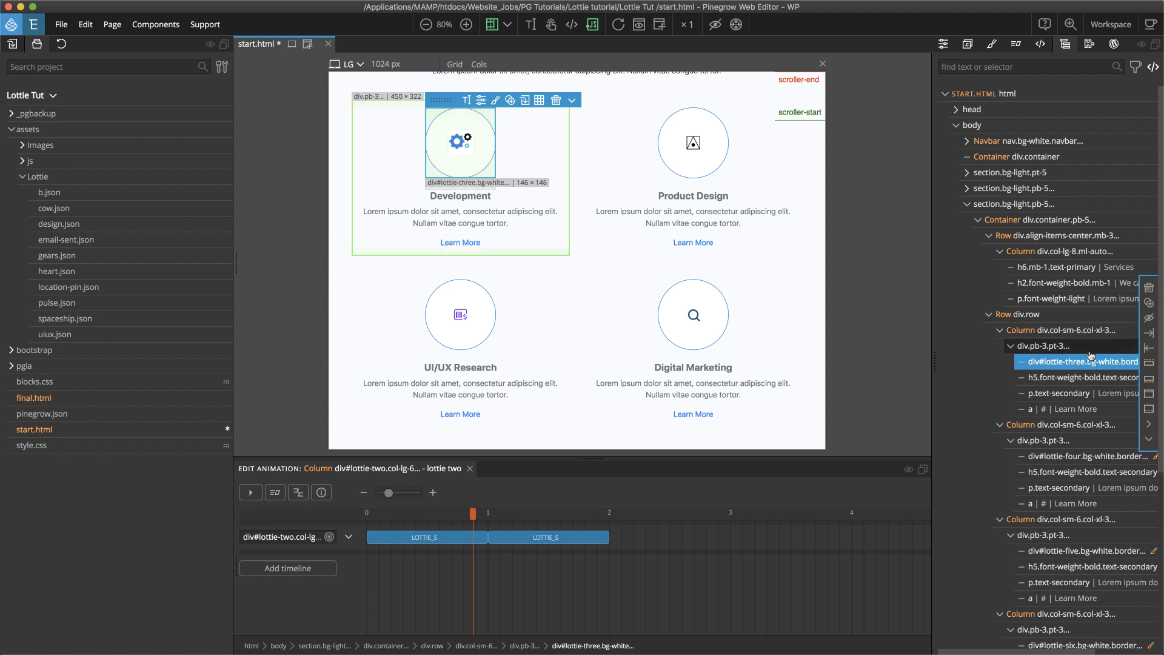
pyautogui.click(944, 43)
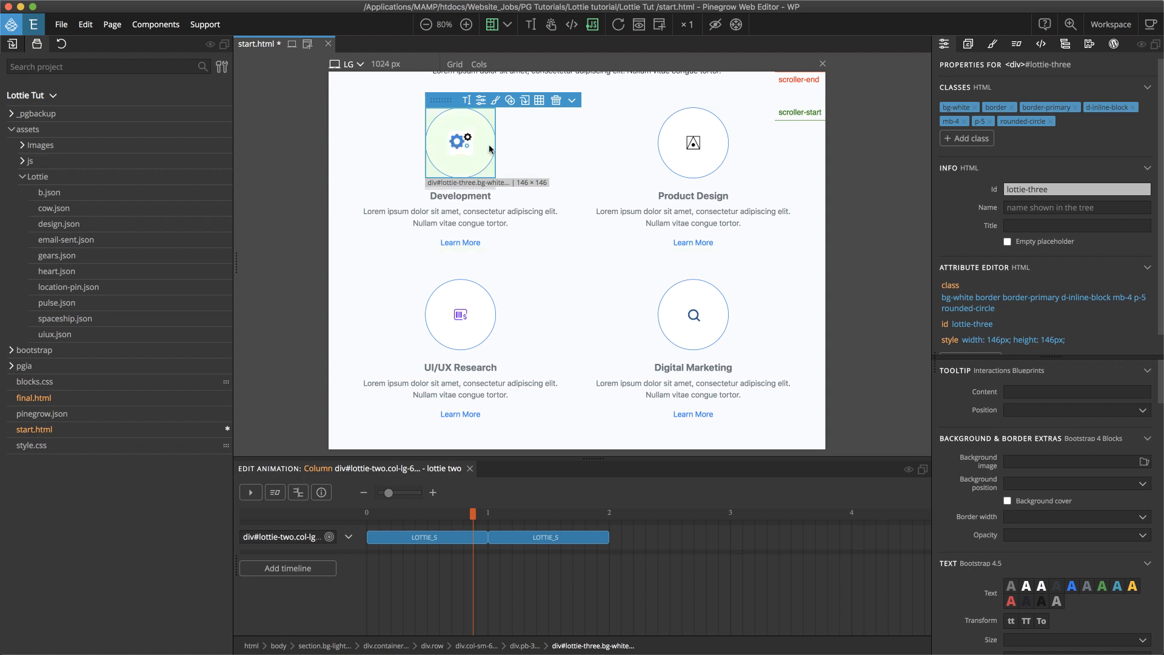
pyautogui.click(1020, 47)
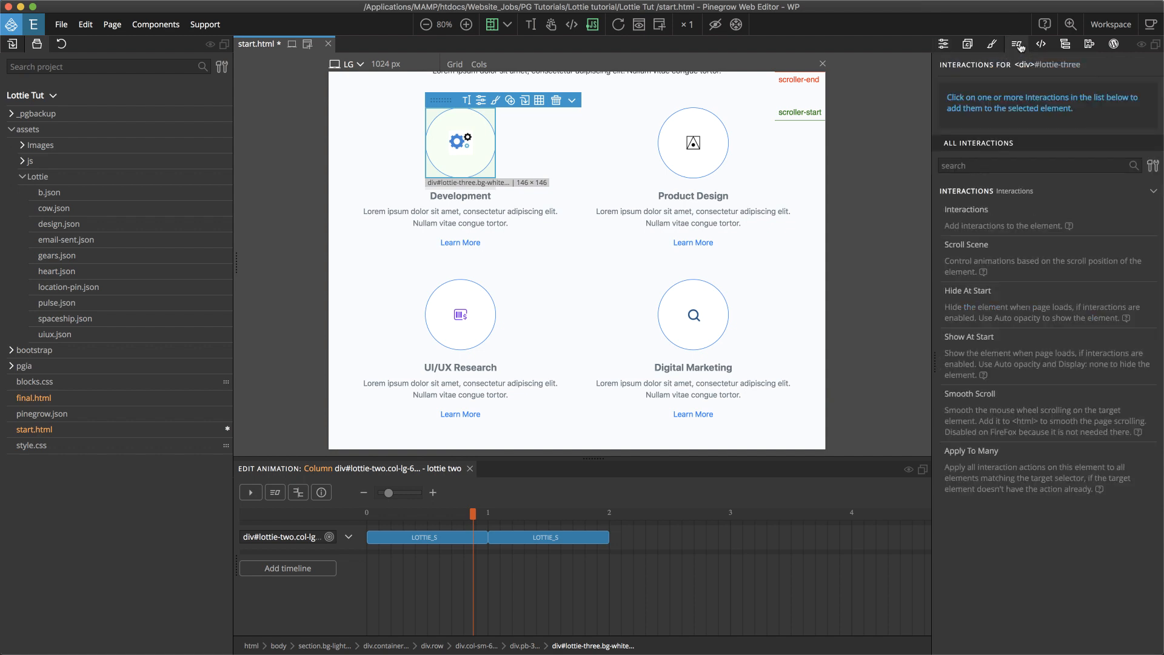
pyautogui.click(961, 244)
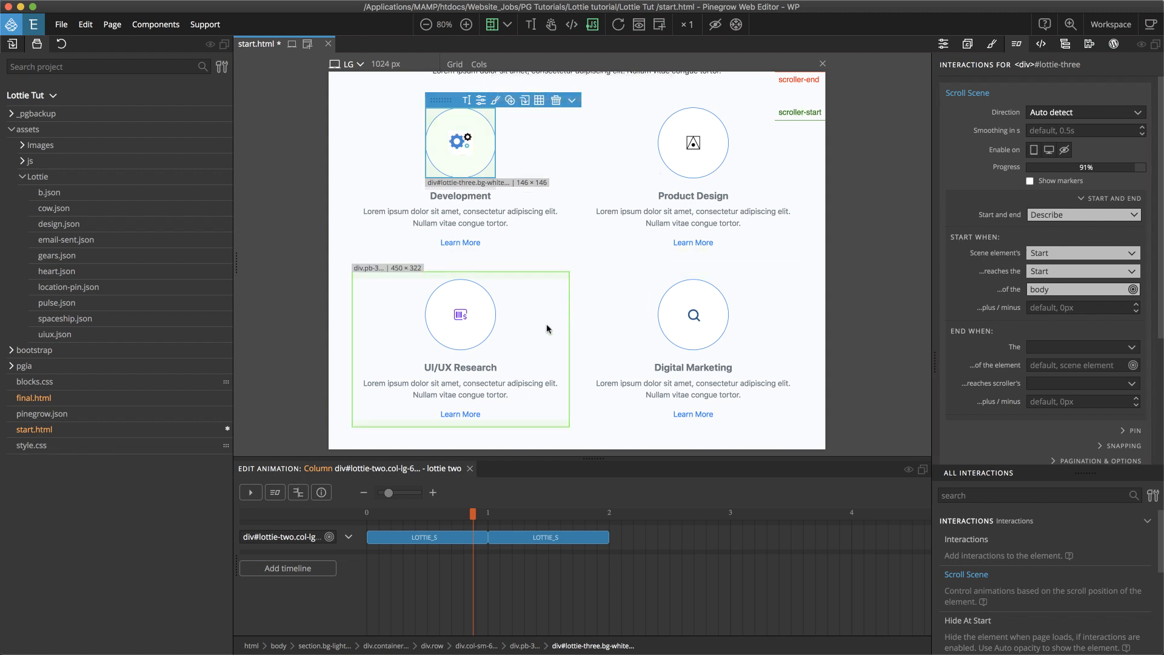
pyautogui.scroll(5, 546, 325)
pyautogui.scroll(3, 547, 329)
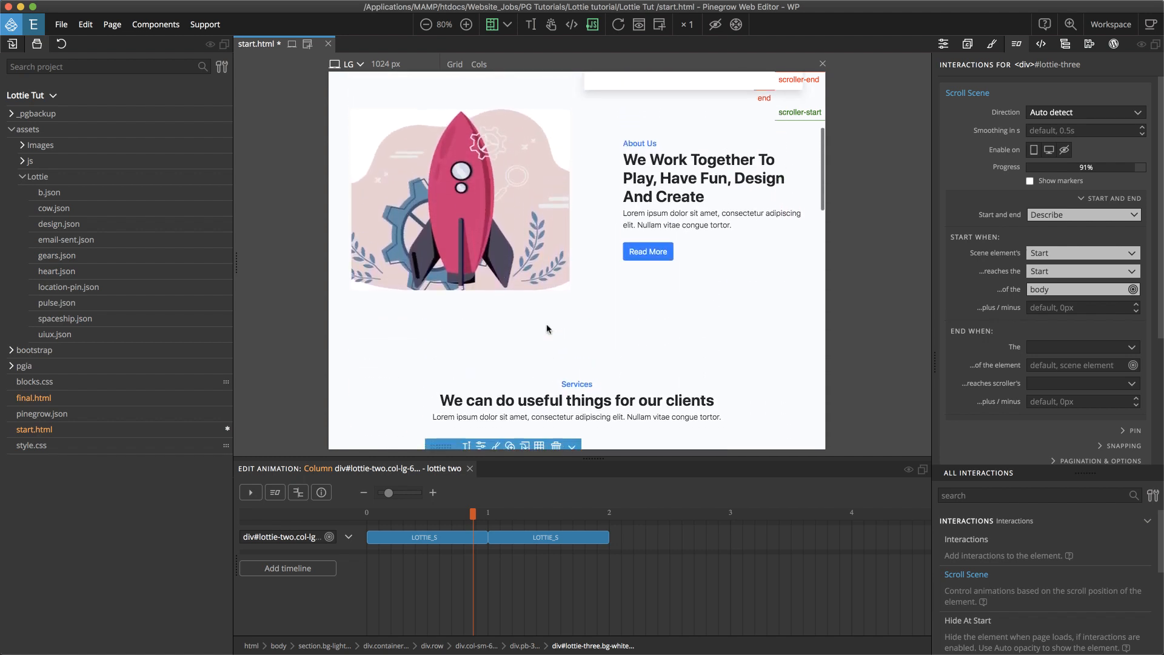
pyautogui.scroll(-1, 547, 329)
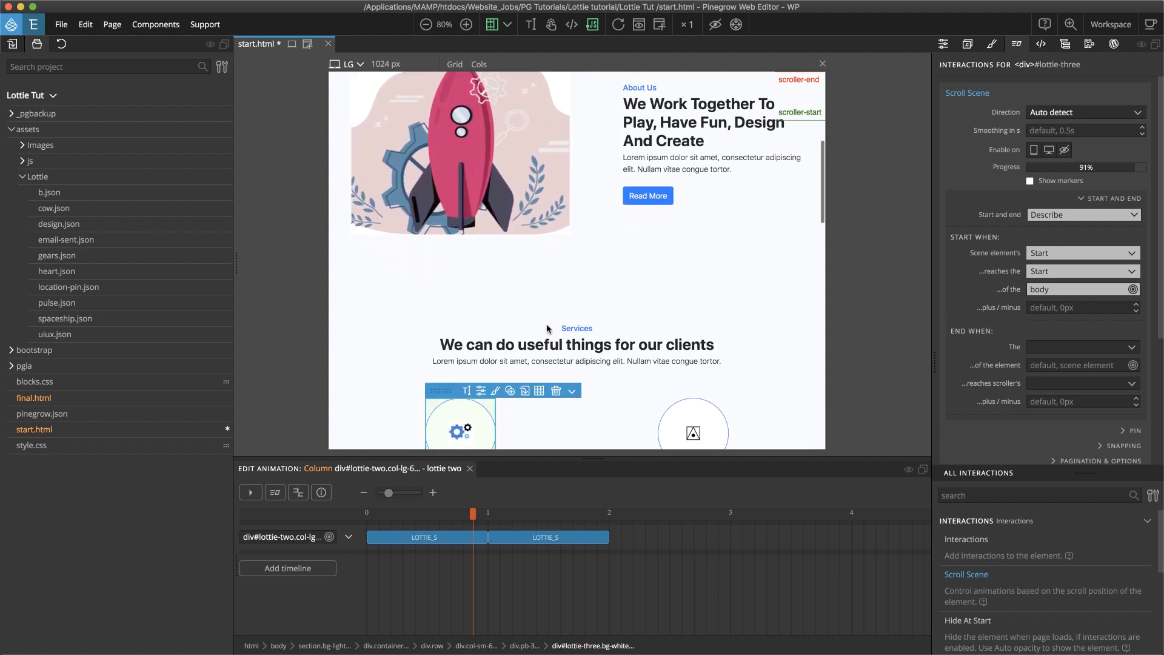
pyautogui.scroll(-5, 547, 329)
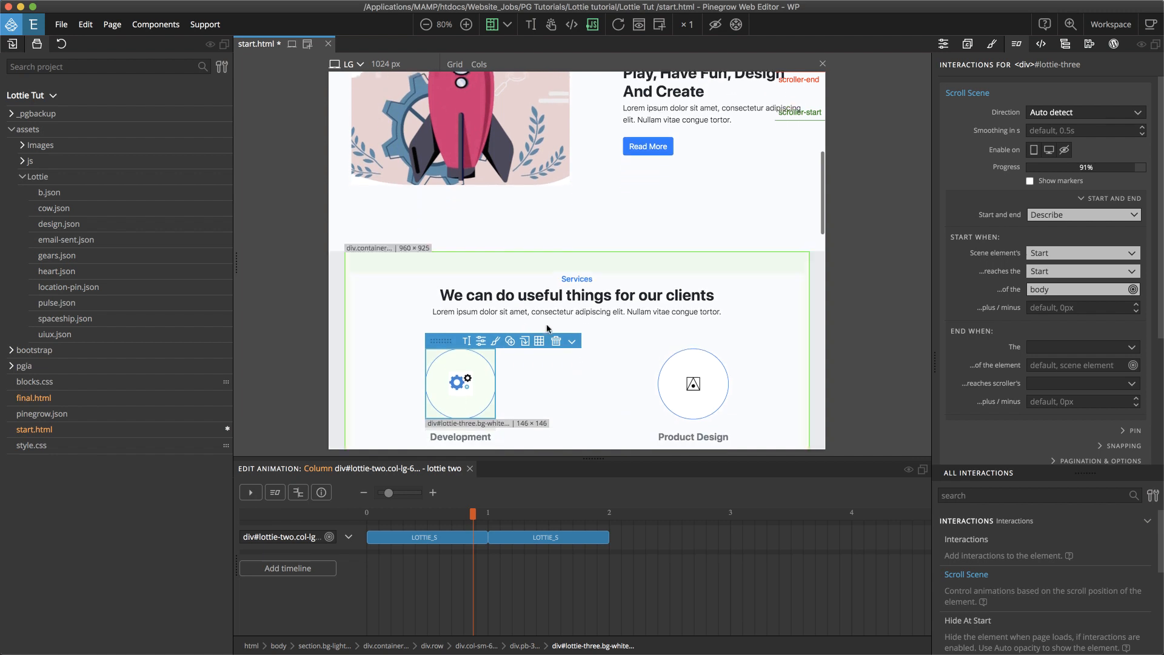
# Step: Set the lottie-three scroll scene to start when the element's start reaches the End of the body
pyautogui.scroll(-2, 547, 329)
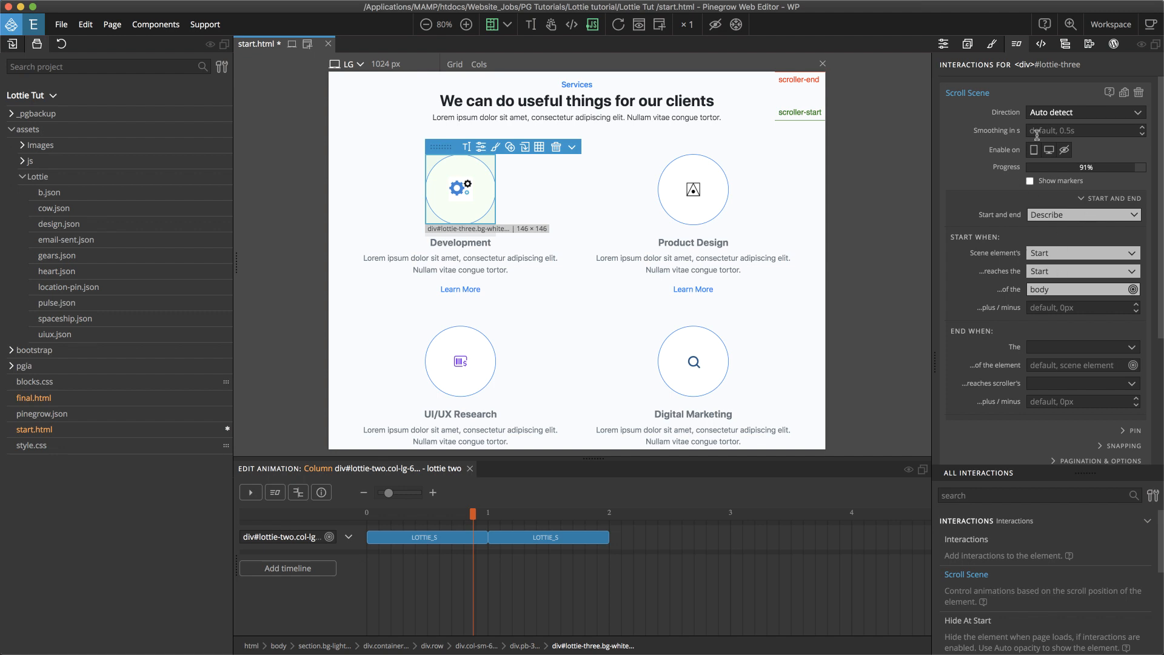
pyautogui.click(1058, 273)
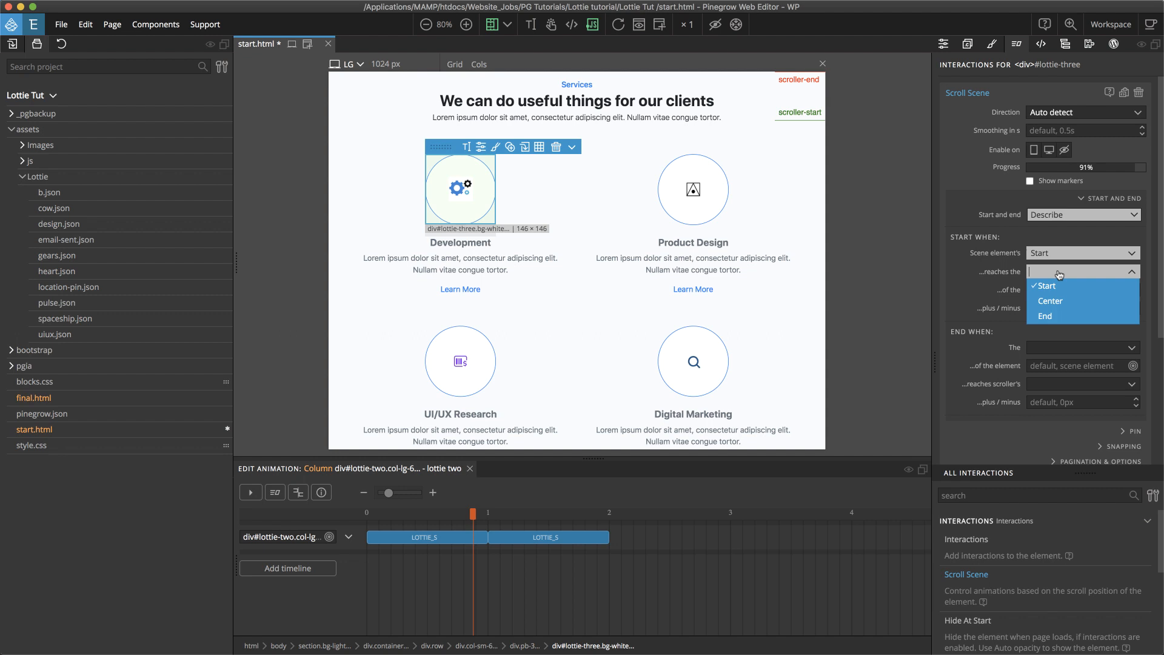
pyautogui.click(1057, 270)
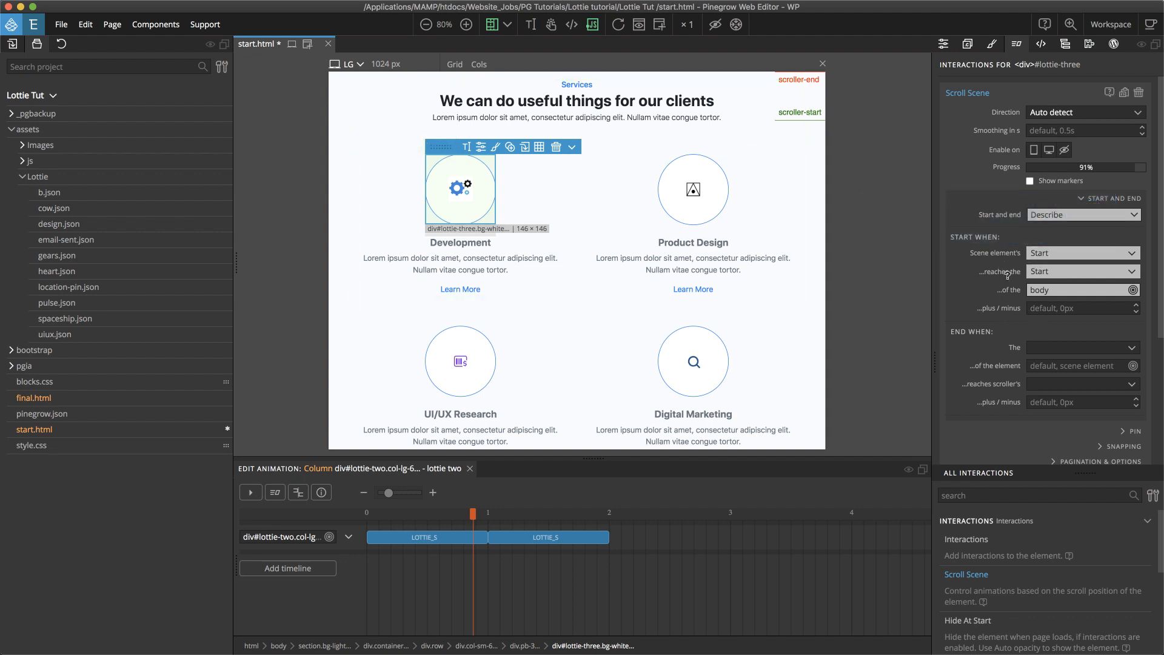
pyautogui.click(1053, 273)
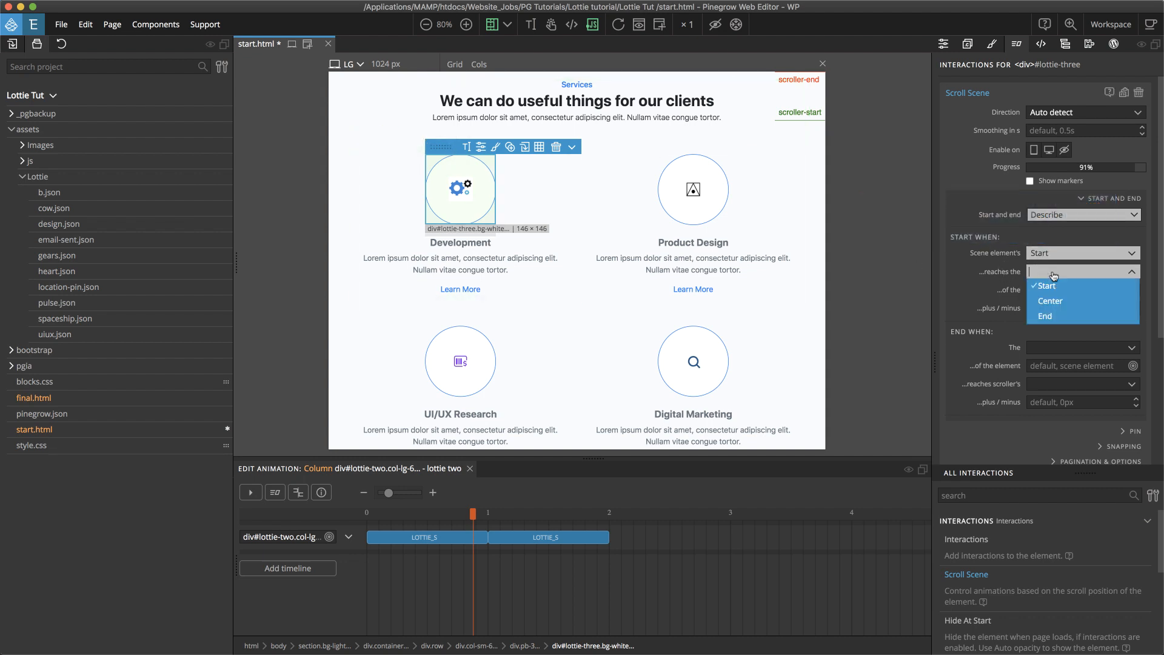
pyautogui.click(1049, 316)
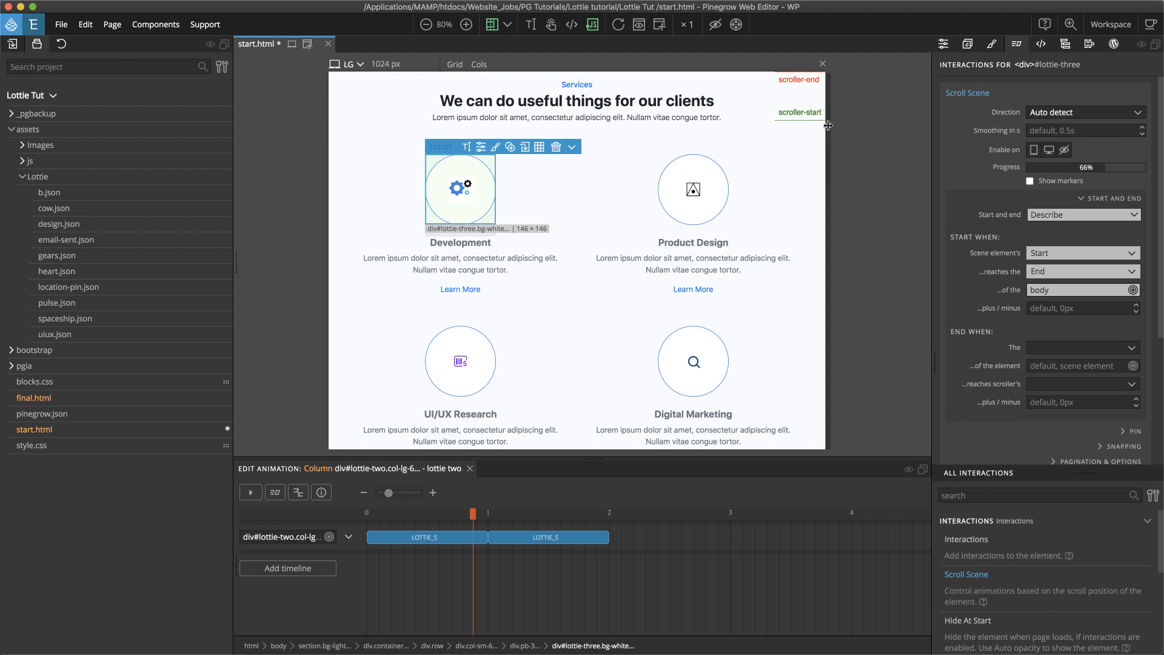
# Step: Show the scroll scene's markers and check where its start marker meets the scroller-start line
pyautogui.click(1030, 181)
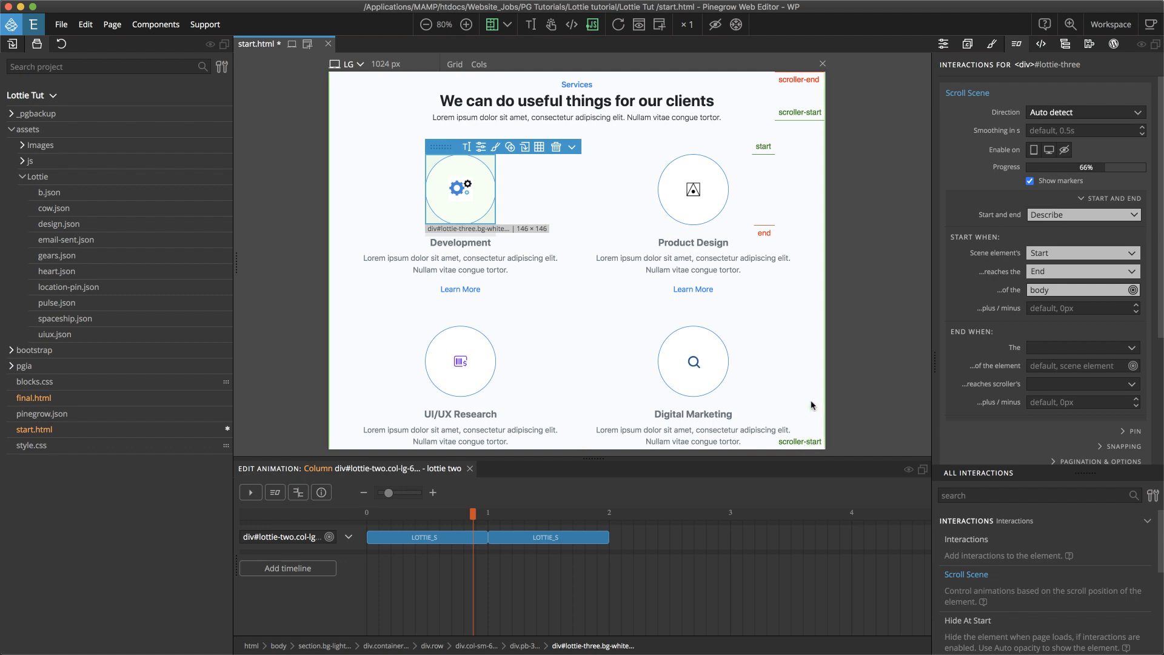
pyautogui.scroll(10, 801, 385)
pyautogui.scroll(-3, 801, 384)
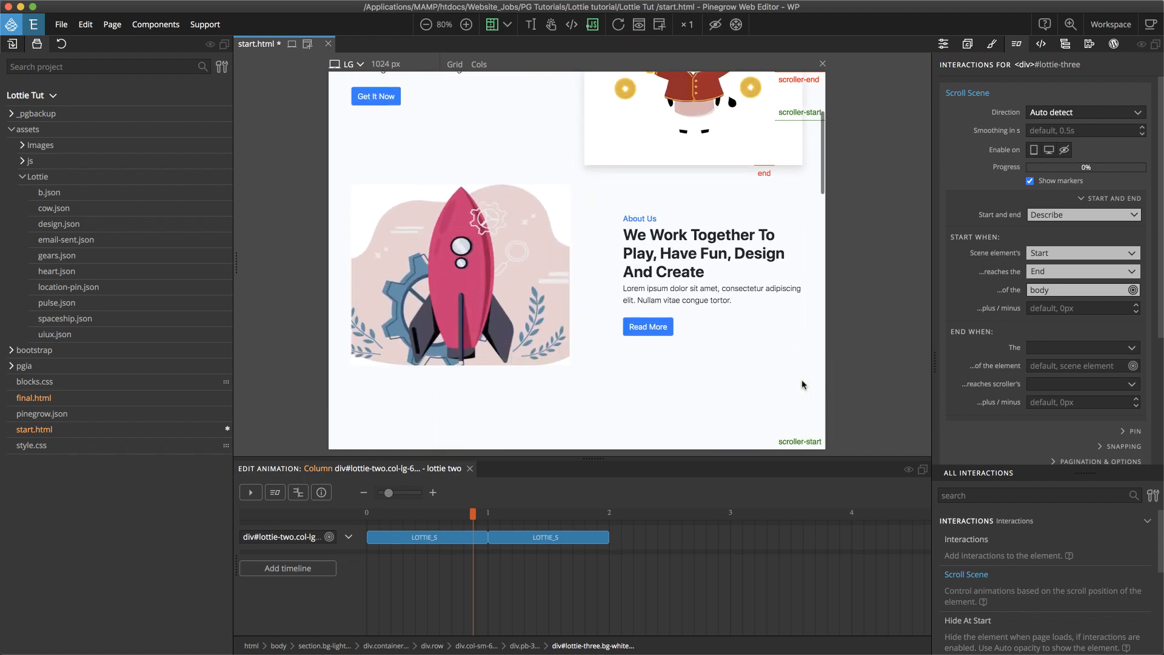
pyautogui.scroll(-2, 801, 384)
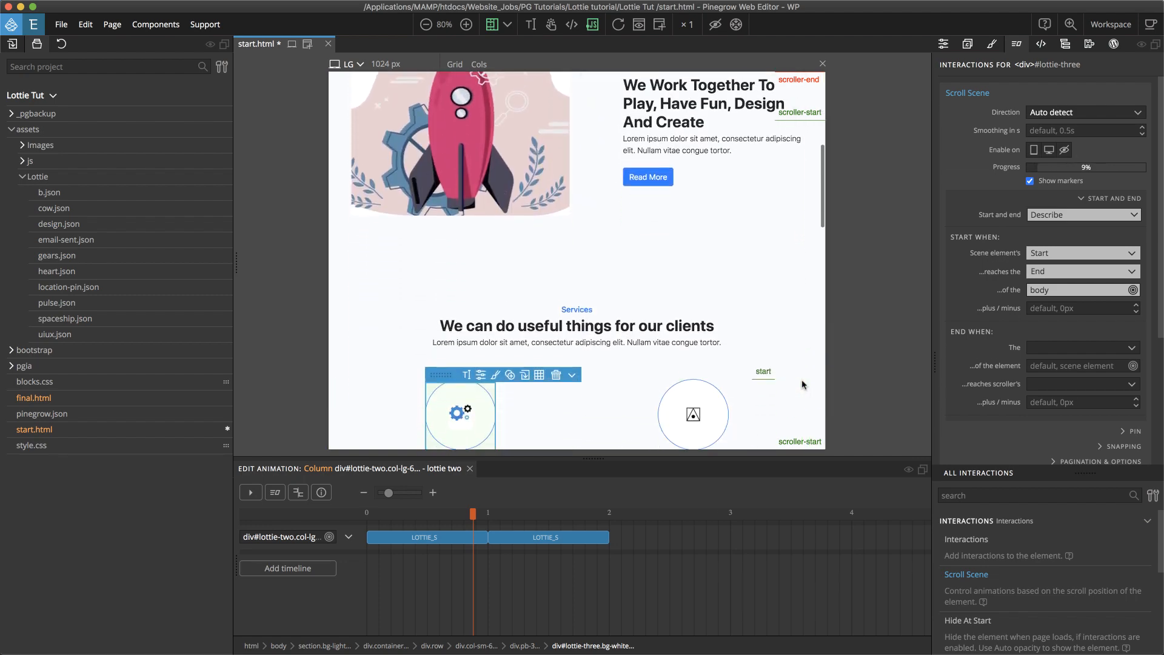
pyautogui.scroll(2, 802, 384)
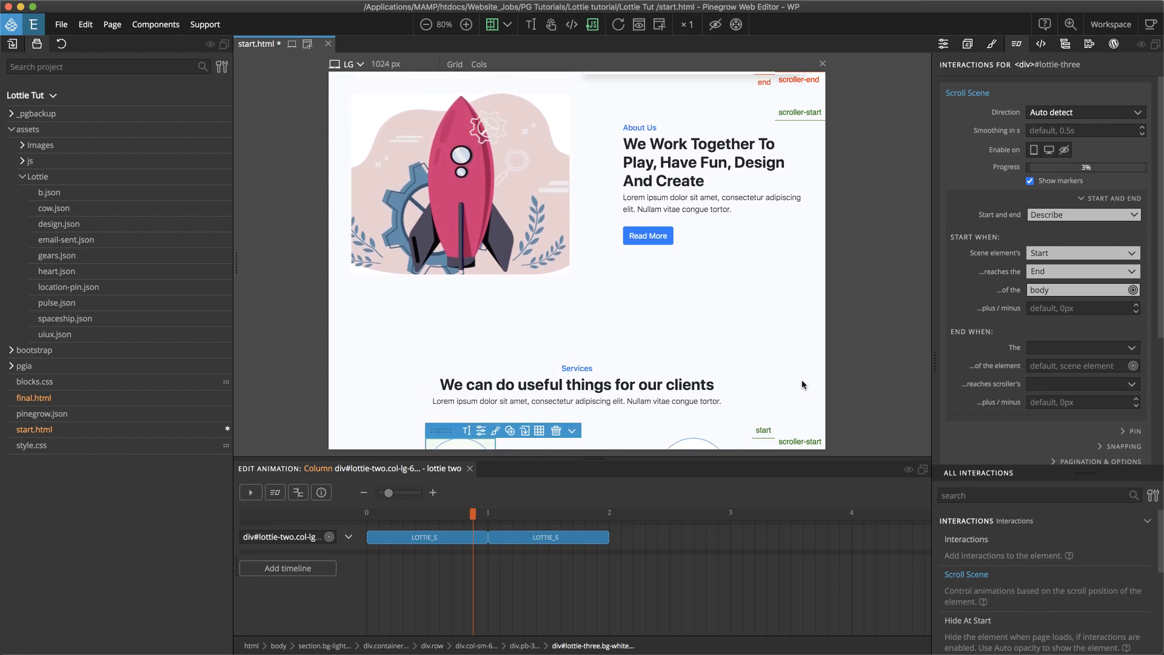
pyautogui.scroll(-1, 802, 384)
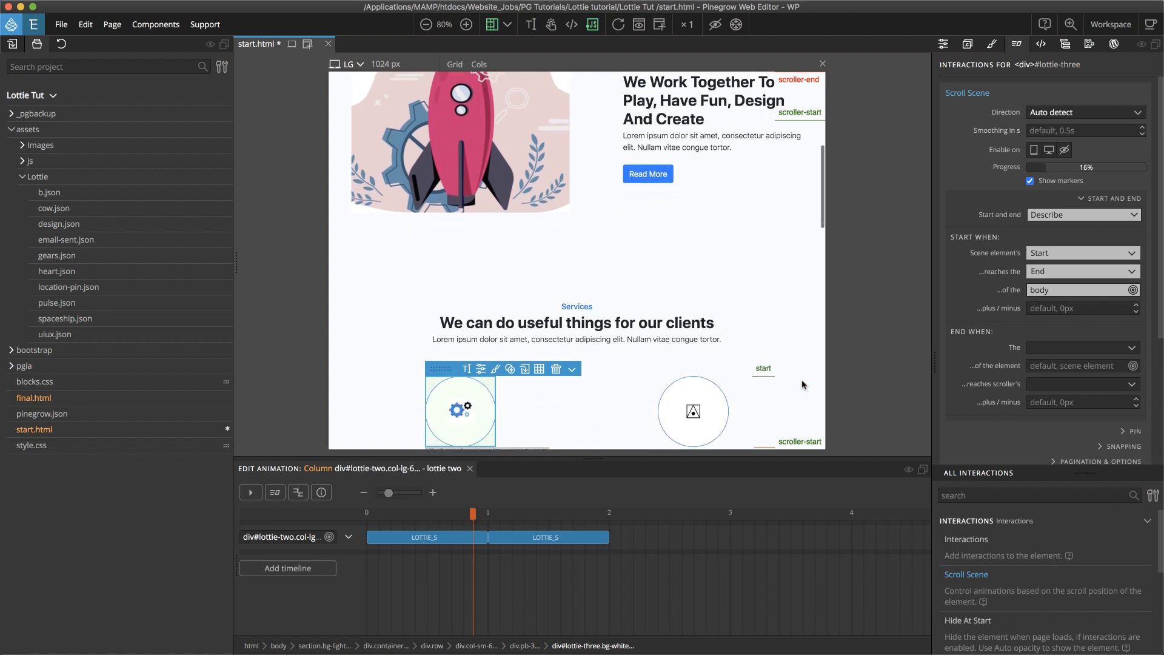
pyautogui.scroll(1, 801, 384)
pyautogui.scroll(-1, 801, 385)
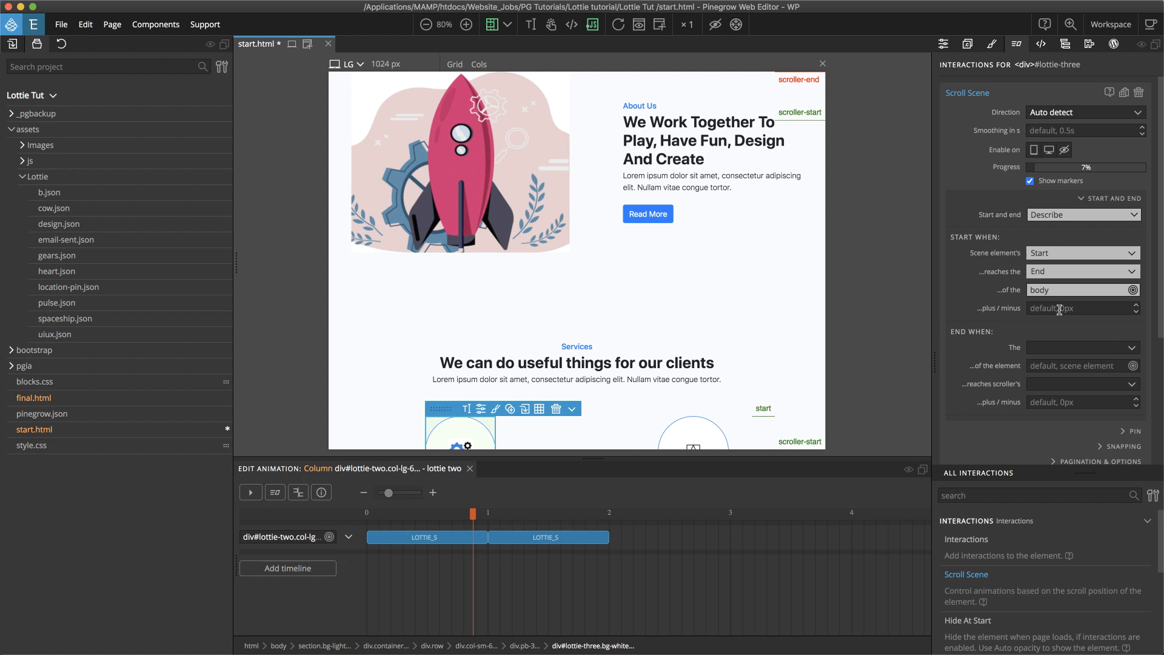
# Step: Offset the scroll scene's start condition by -100px and check the shifted scroller-start marker
pyautogui.write('-100px')
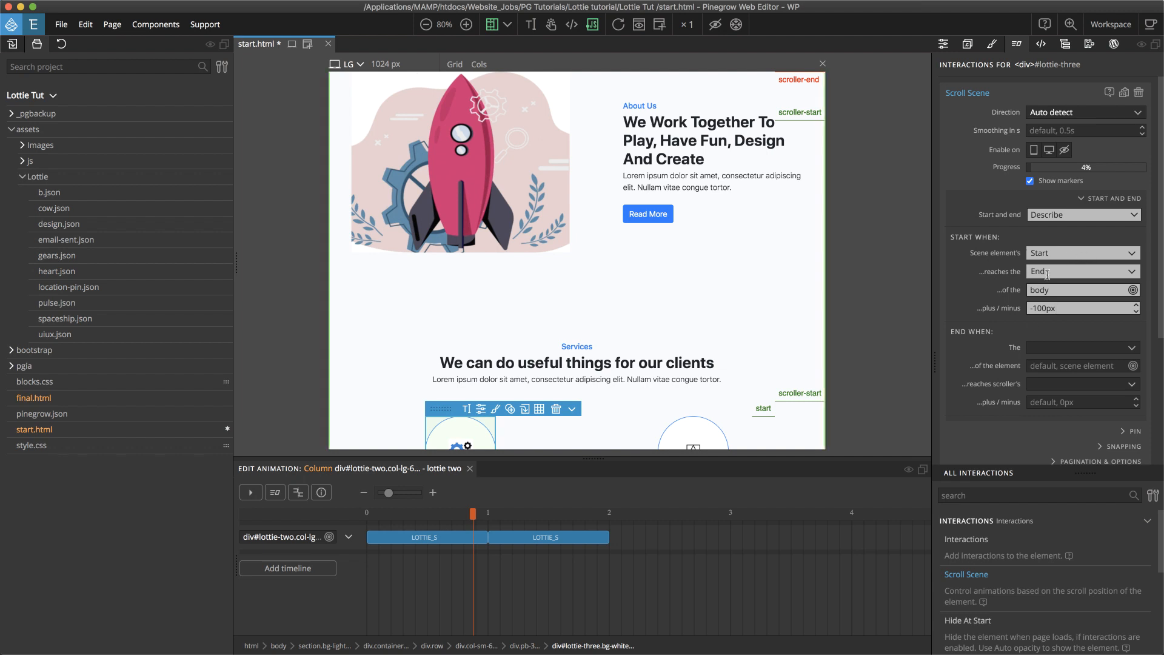
pyautogui.scroll(-1, 782, 353)
pyautogui.scroll(1, 781, 352)
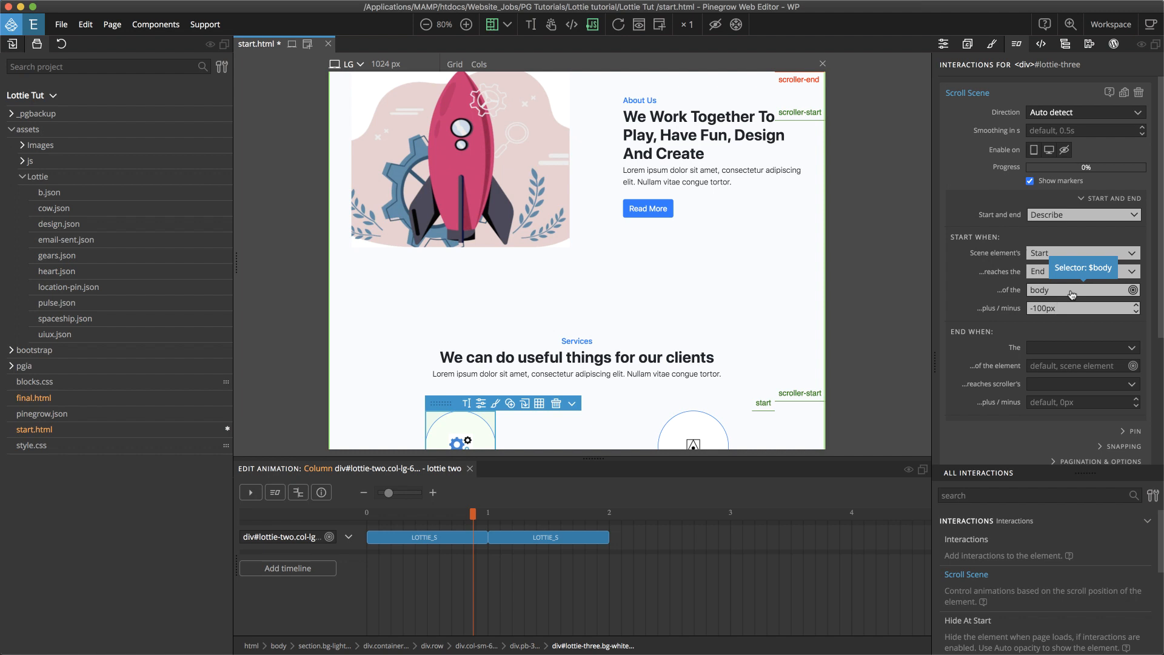
# Step: Inspect the $body selector used in the scene's start condition and keep it as is
pyautogui.click(1071, 294)
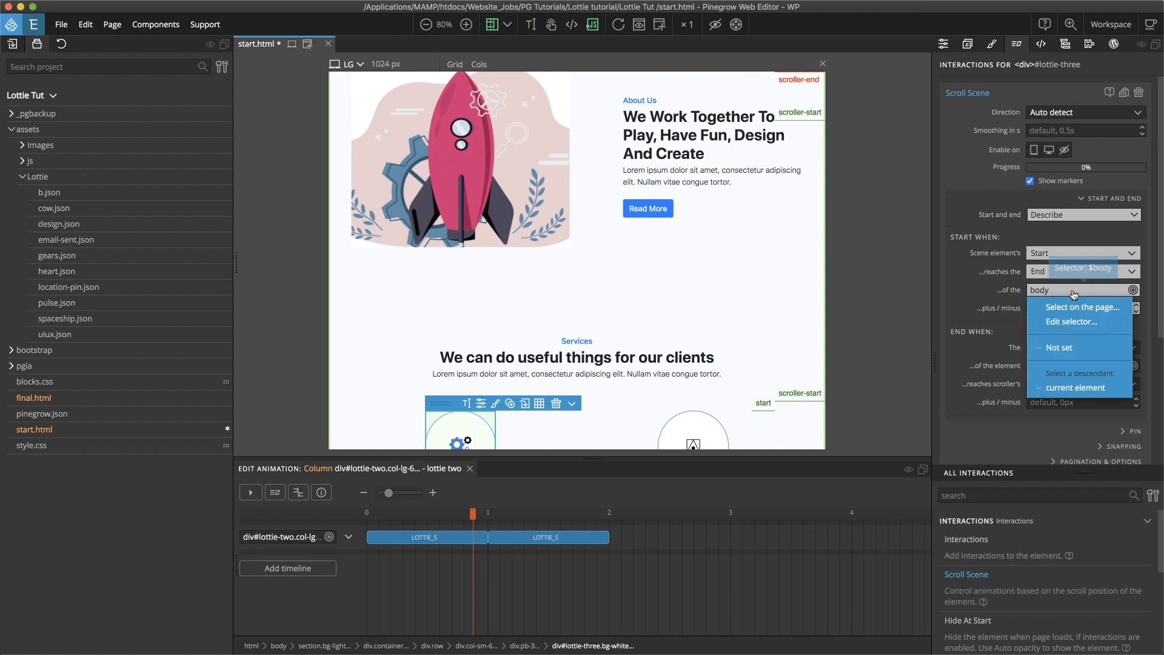
pyautogui.click(1072, 327)
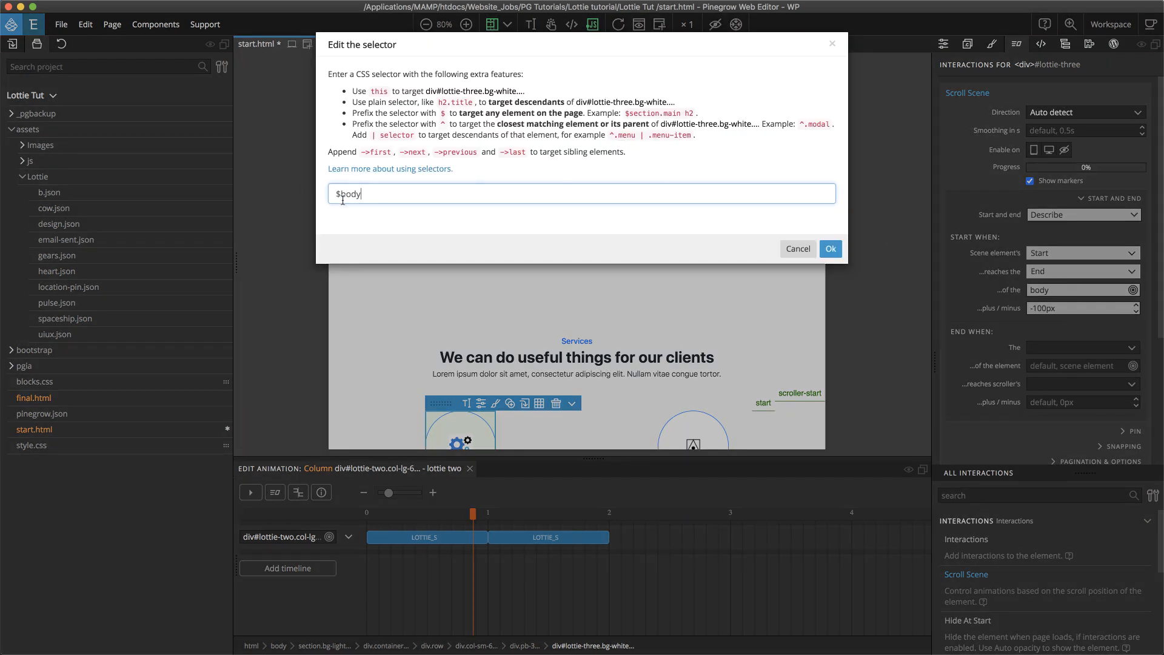
pyautogui.click(830, 248)
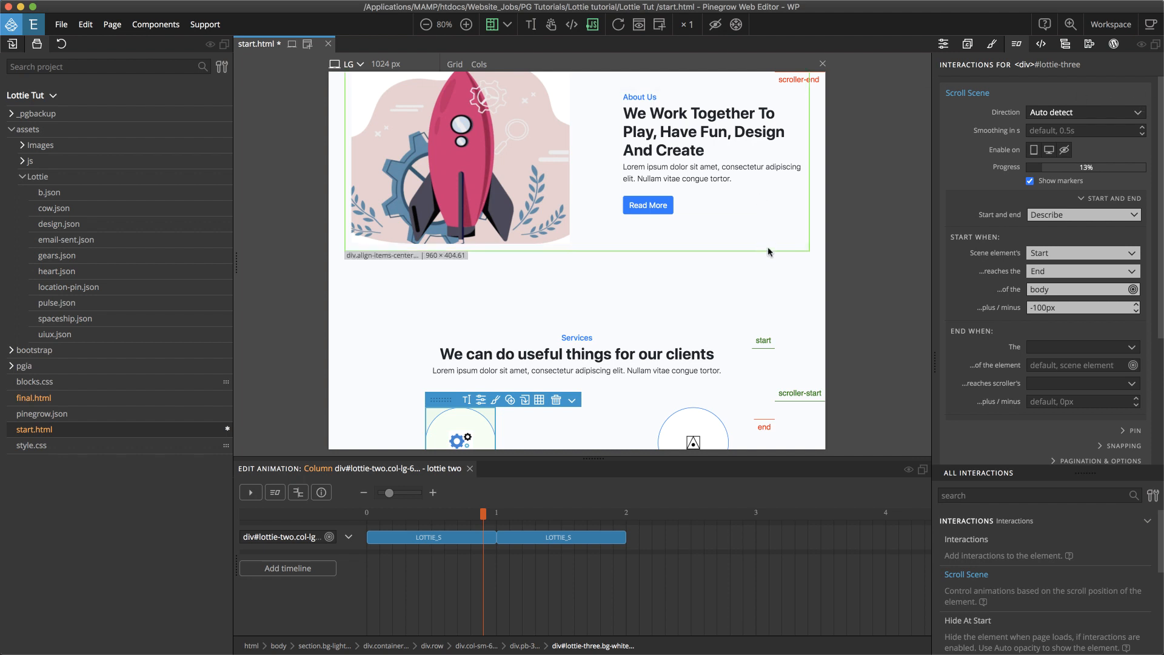
# Step: Set the edge used by the scroll scene's end condition to Start
pyautogui.scroll(-3, 768, 252)
pyautogui.scroll(-8, 810, 253)
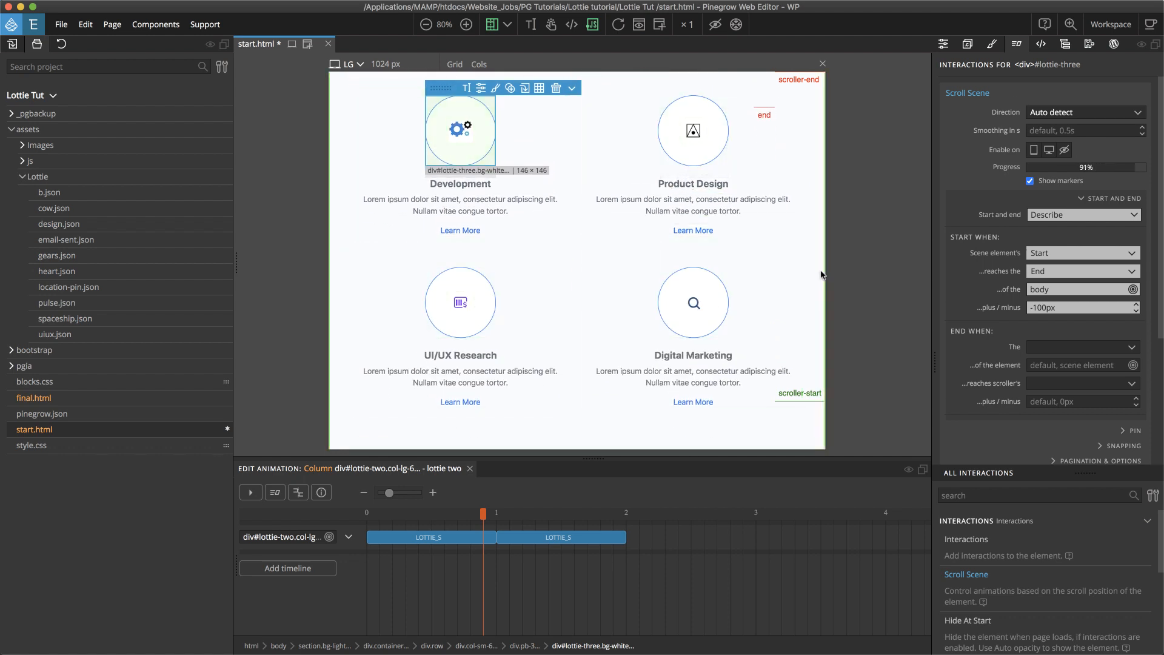
pyautogui.scroll(-8, 810, 267)
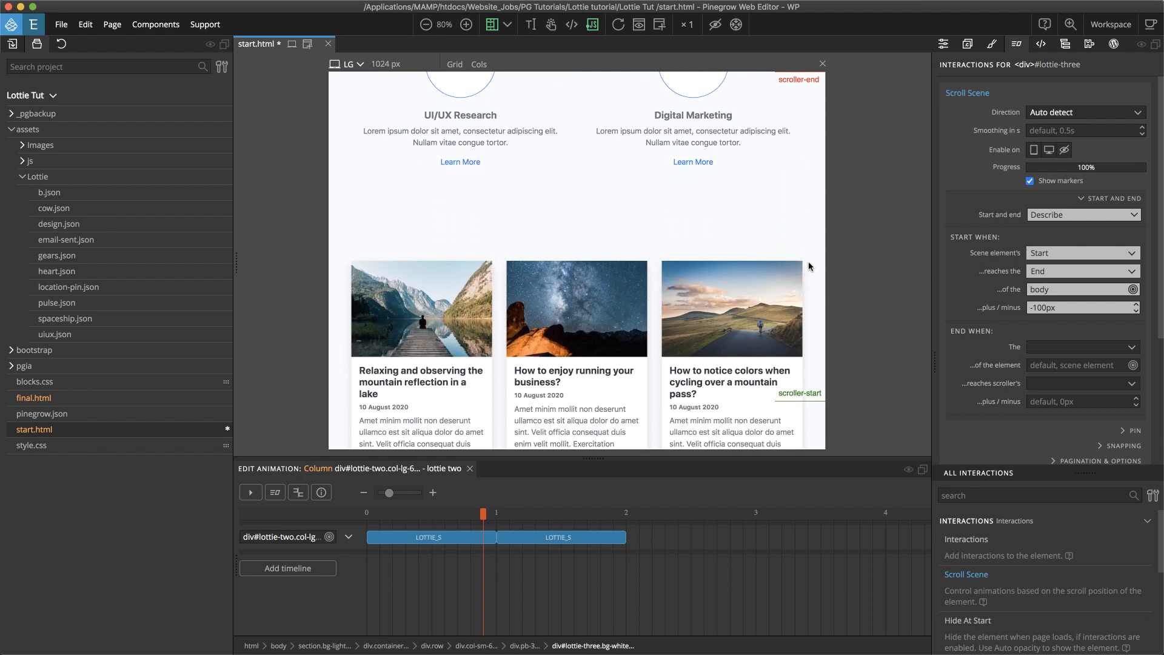
pyautogui.scroll(10, 811, 267)
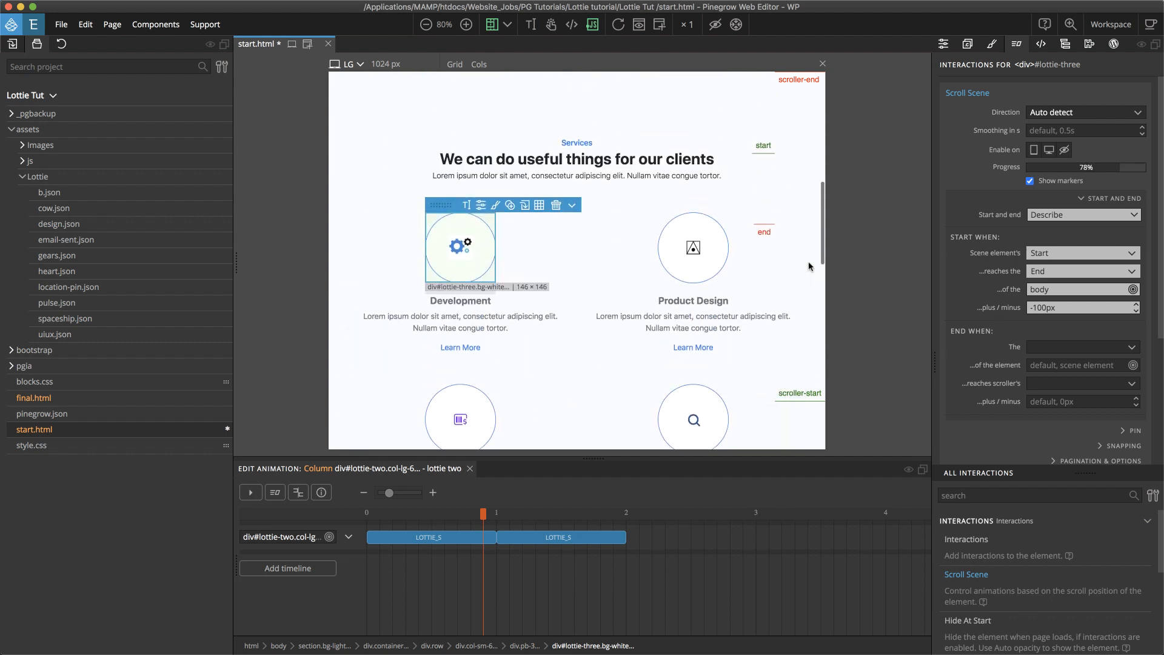
pyautogui.scroll(-2, 809, 267)
pyautogui.scroll(3, 809, 267)
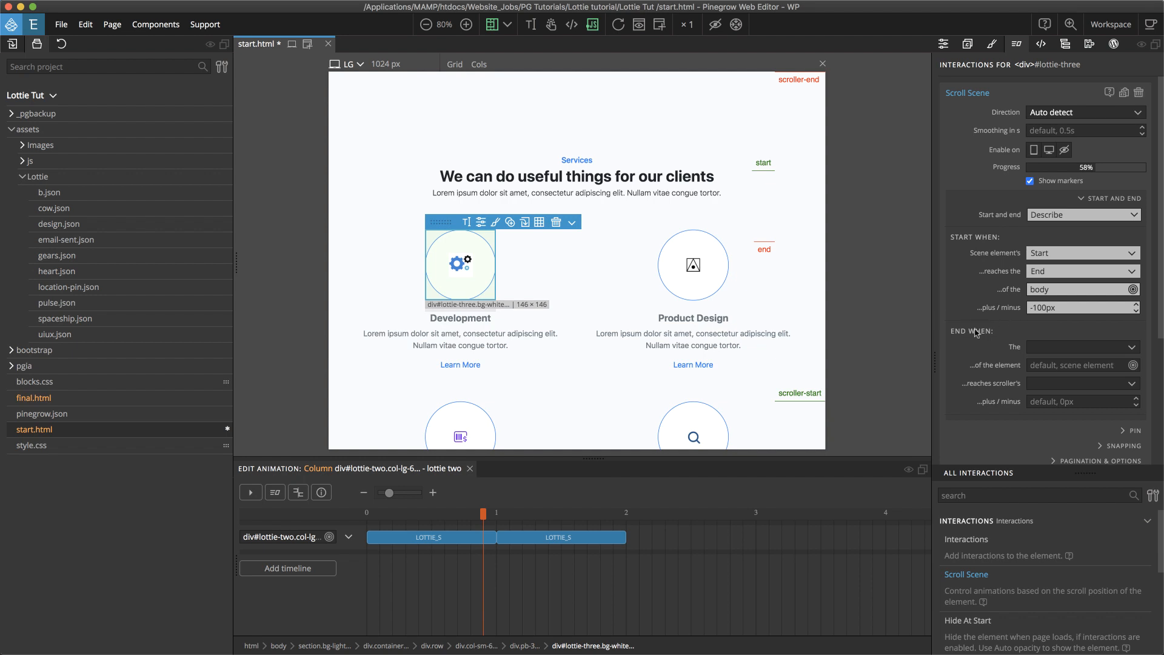
pyautogui.click(1070, 353)
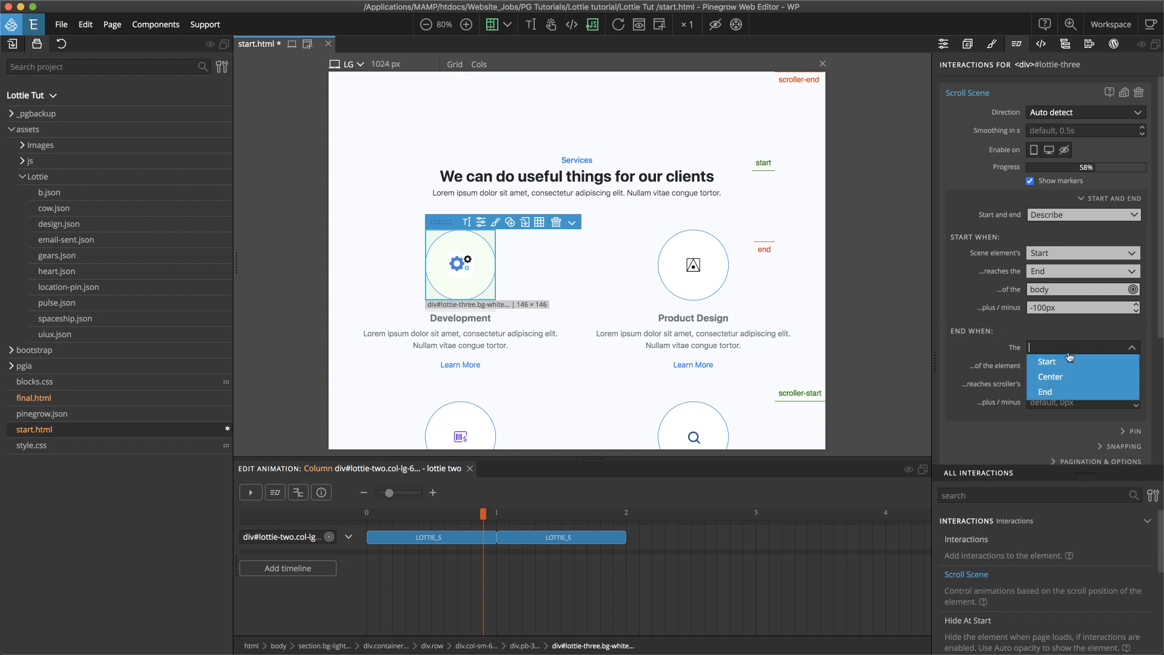
pyautogui.click(1069, 361)
pyautogui.scroll(-6, 775, 276)
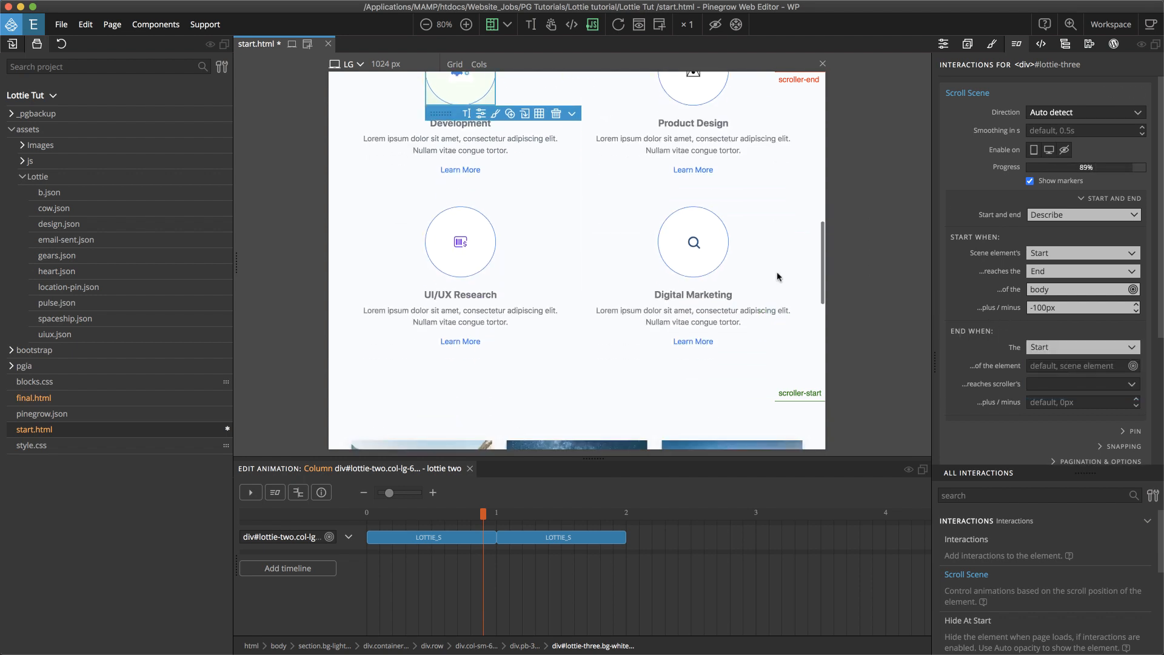
# Step: Pick the section holding the three blog cards as the end condition's element and have it reach the scroller's Start
pyautogui.click(1053, 366)
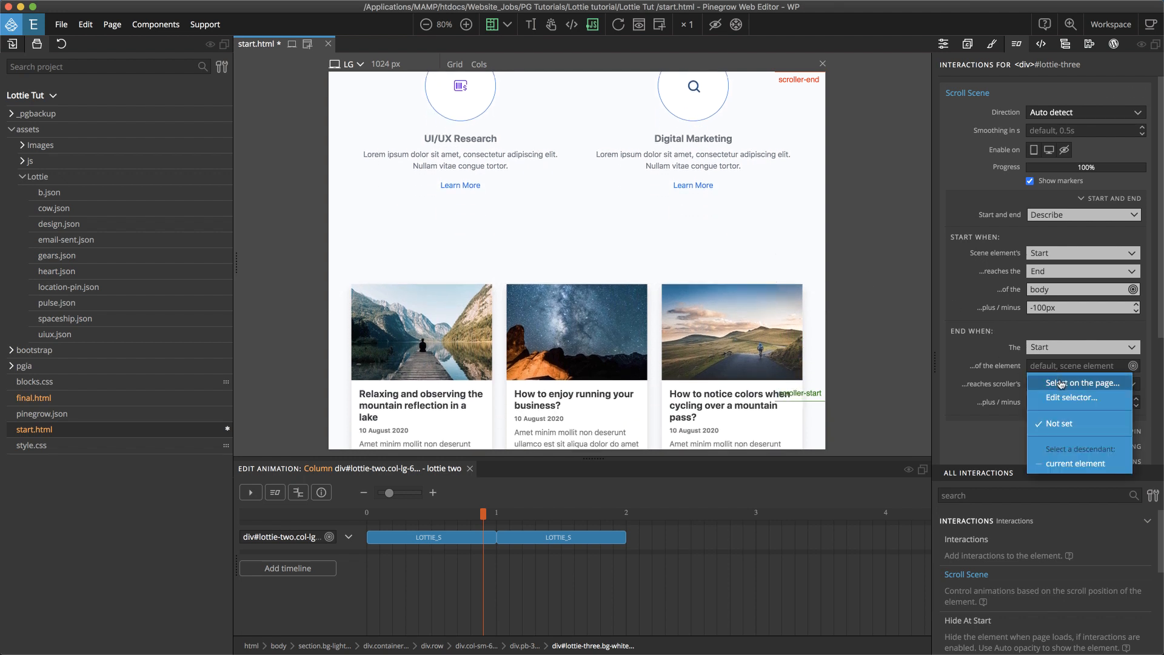
pyautogui.click(1060, 384)
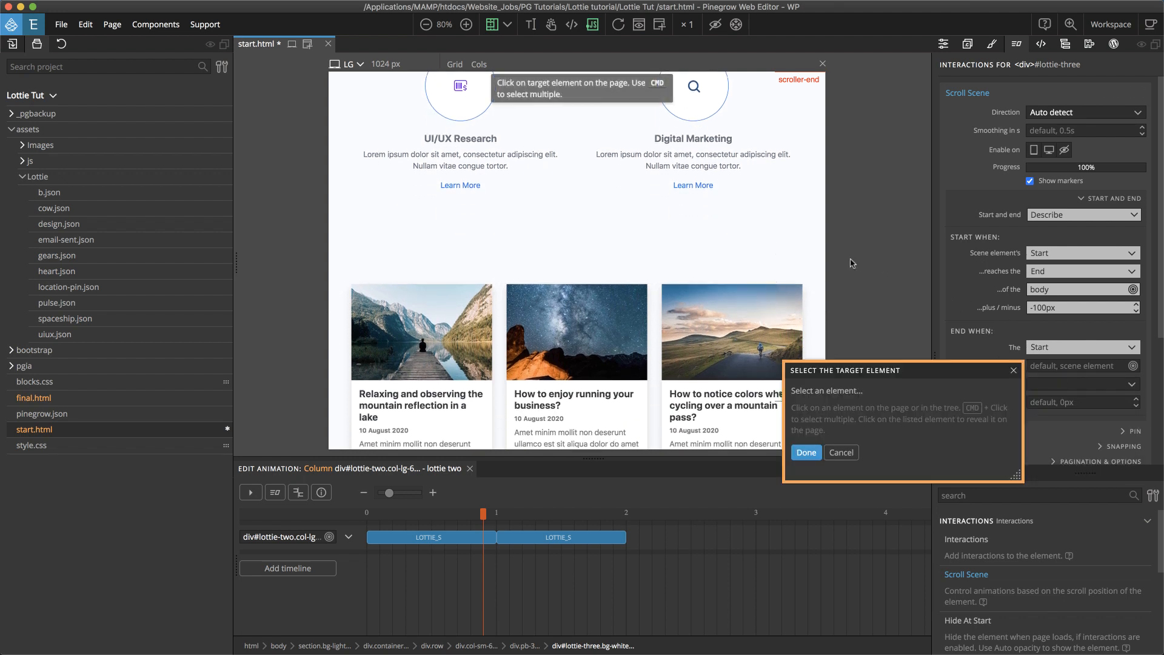
pyautogui.click(761, 267)
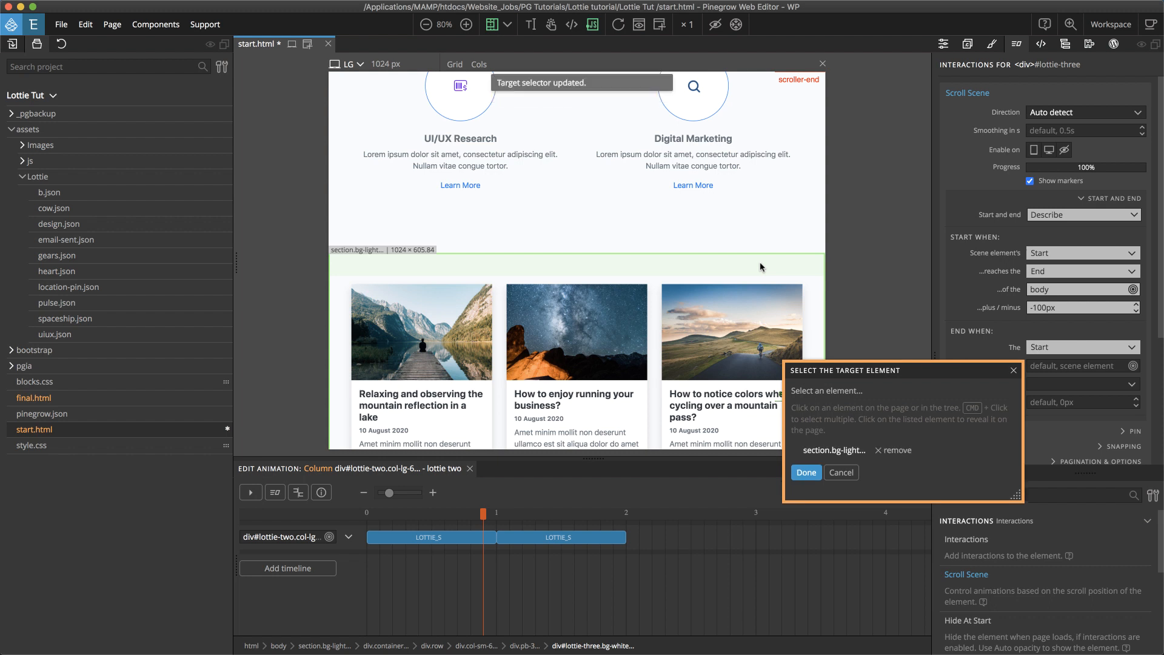
pyautogui.click(806, 453)
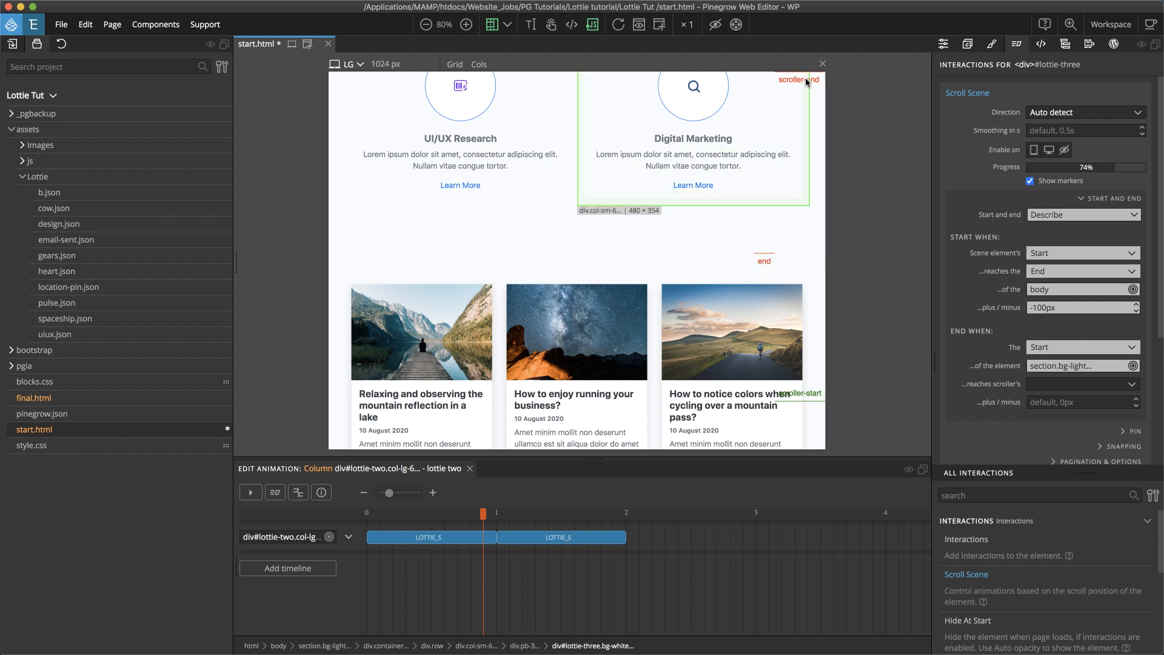
pyautogui.click(1063, 392)
pyautogui.click(1062, 397)
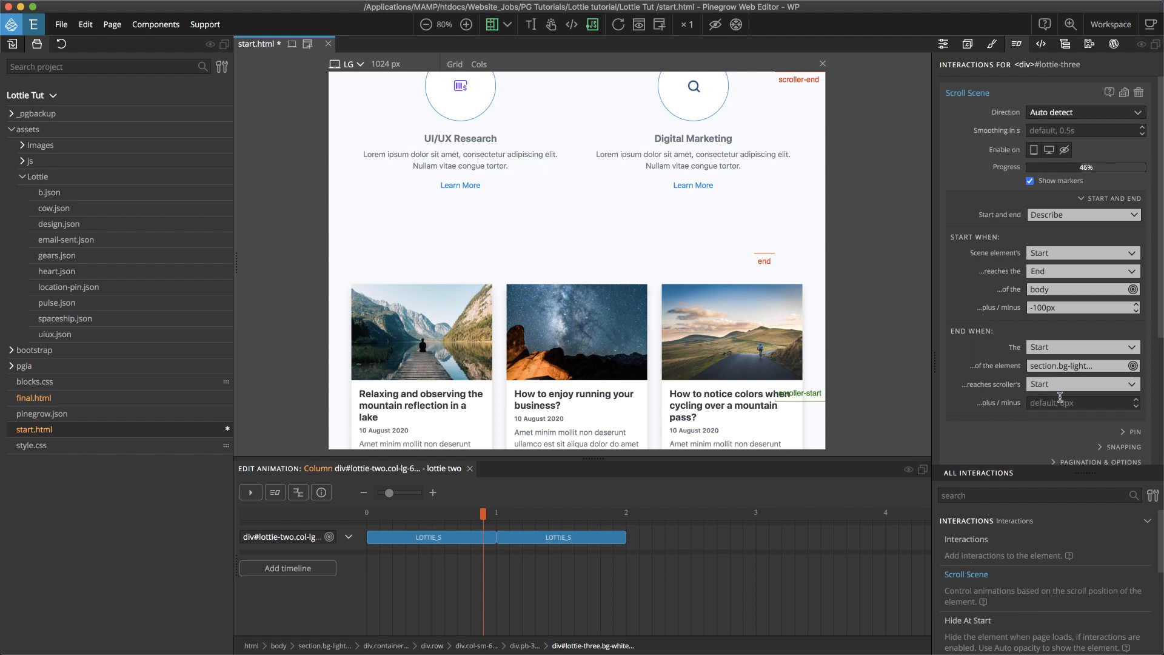
# Step: Examine the scene's start and end markers and its progress while moving between the Services and blog sections
pyautogui.scroll(6, 816, 219)
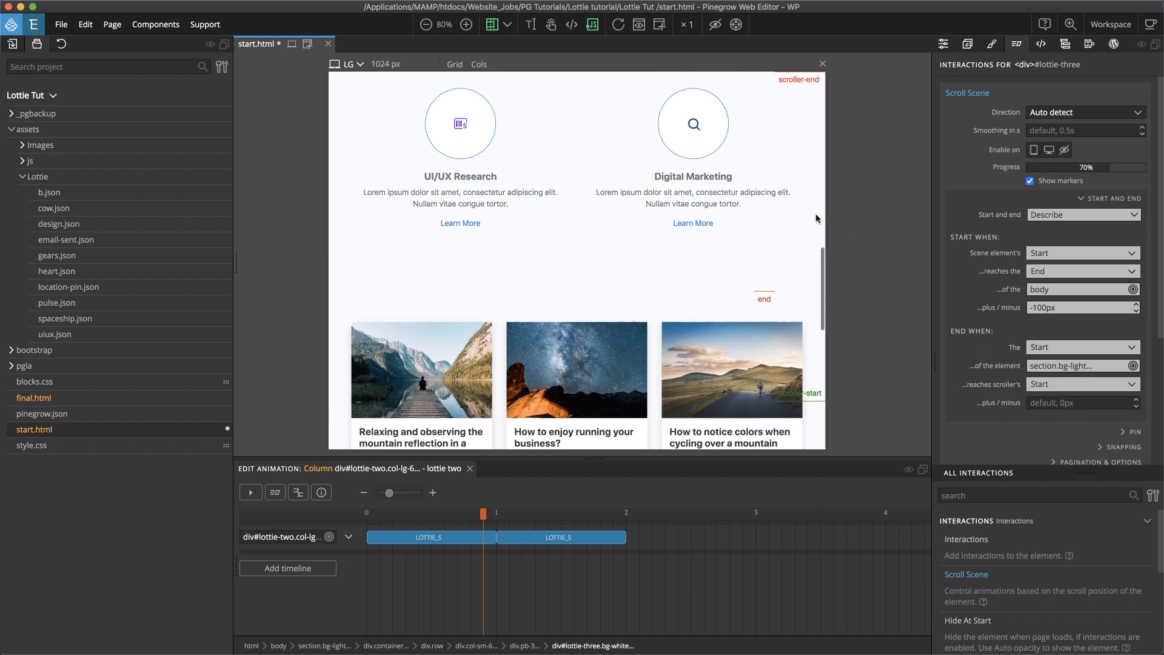
pyautogui.scroll(-4, 816, 218)
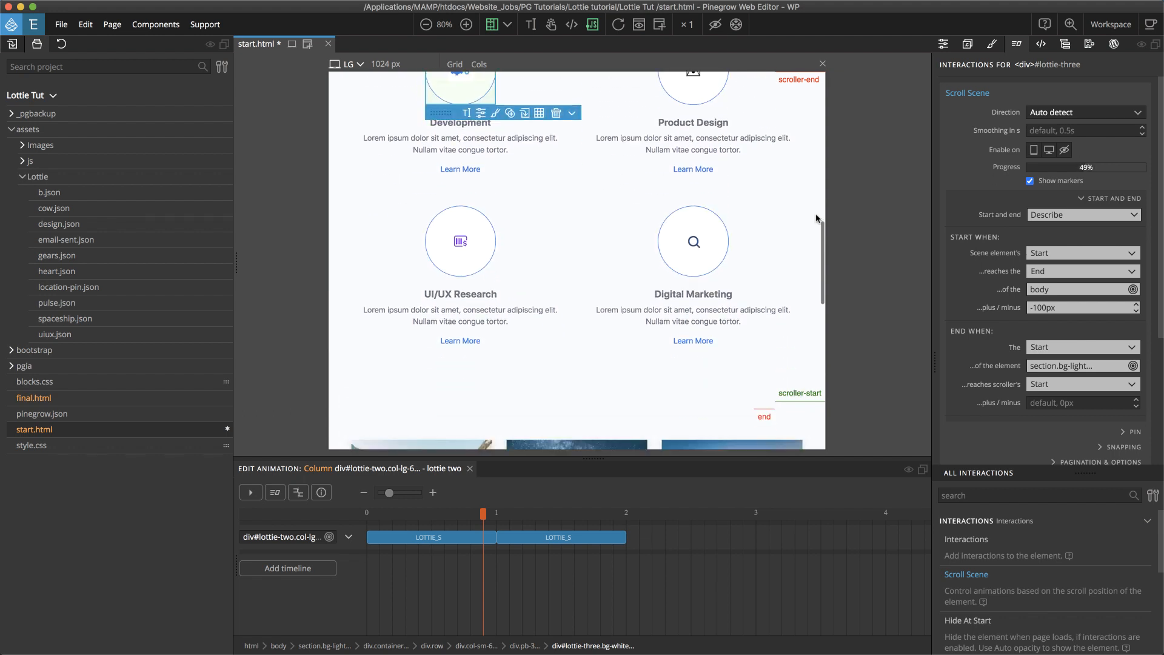
pyautogui.scroll(10, 816, 218)
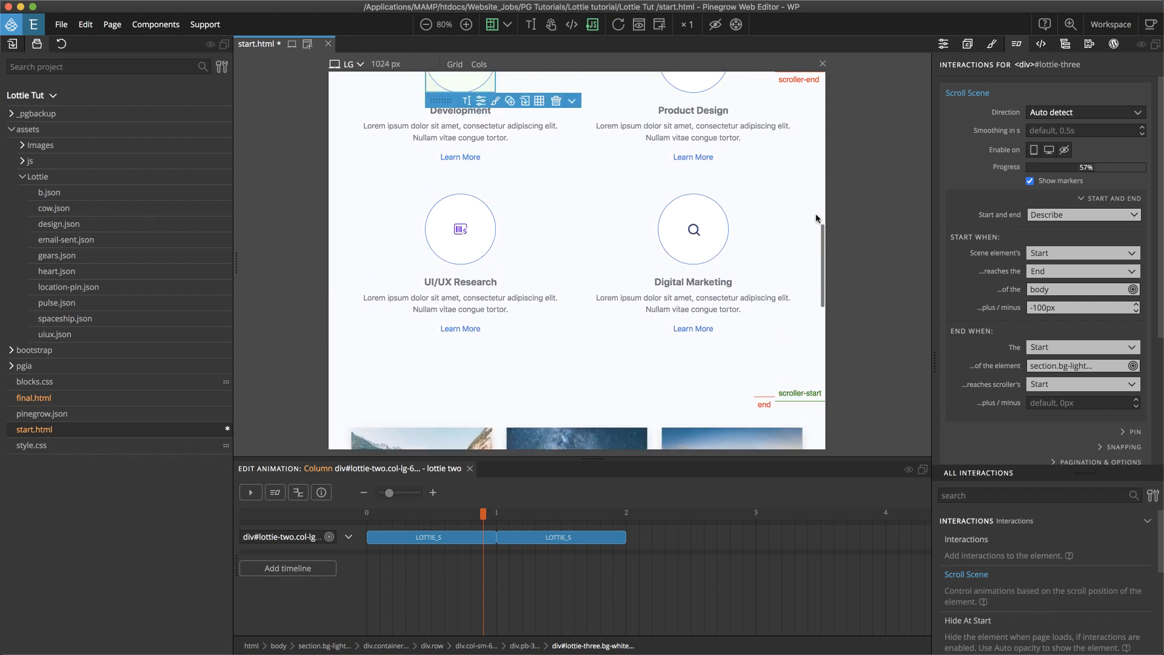
pyautogui.scroll(3, 815, 219)
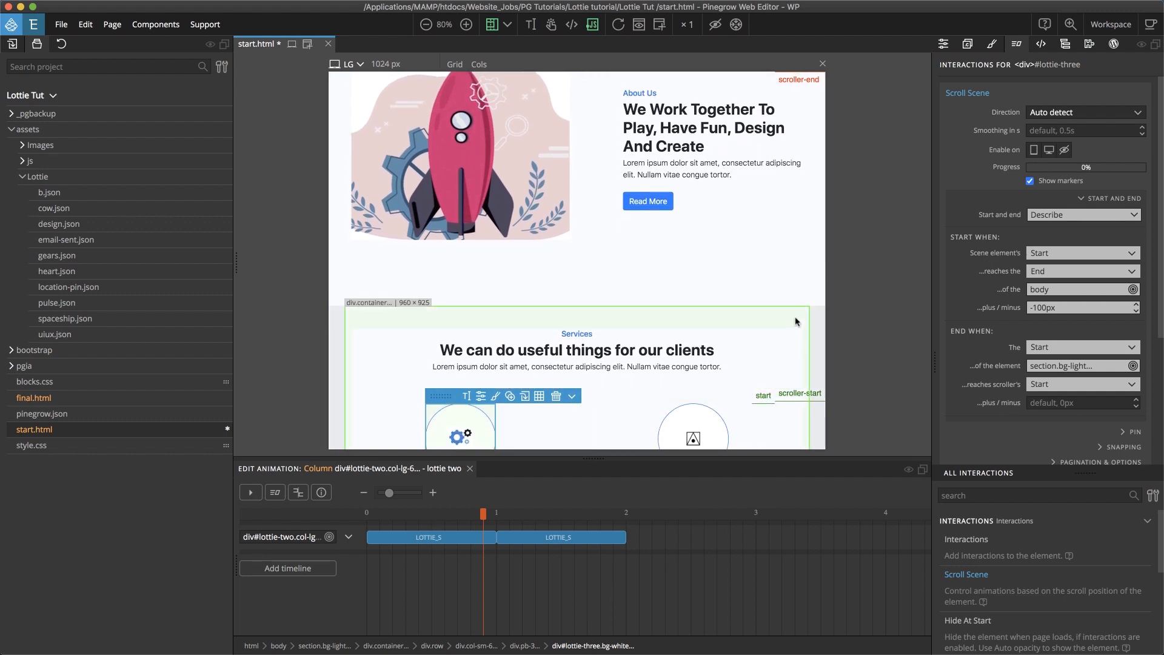
pyautogui.scroll(-1, 797, 322)
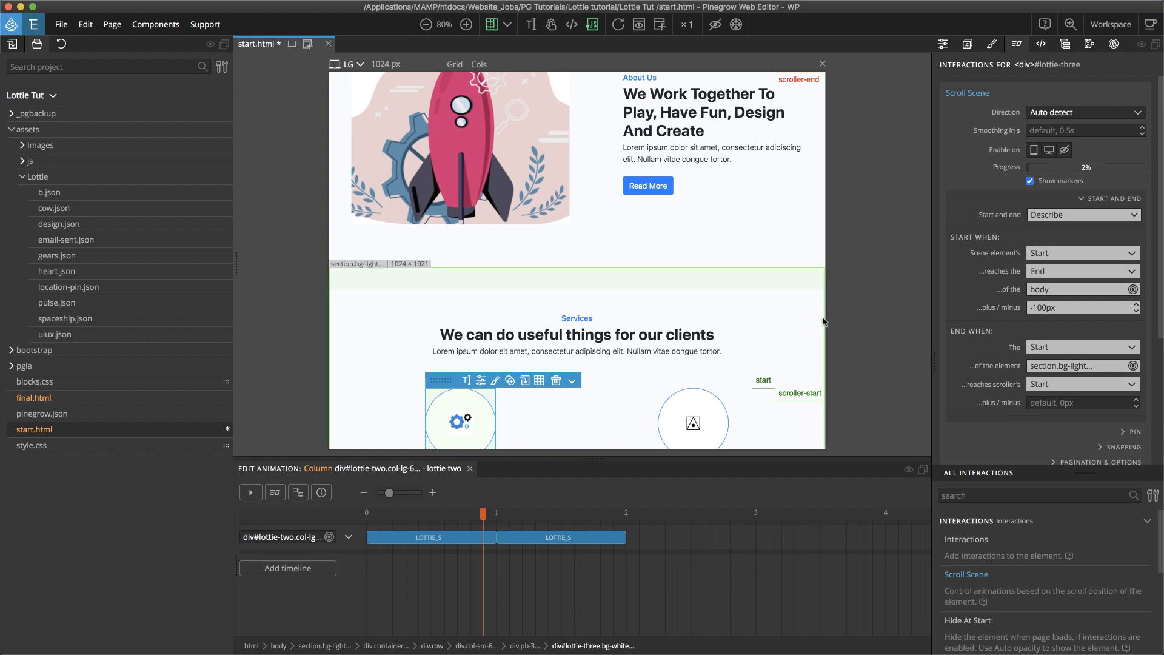
pyautogui.scroll(-10, 790, 334)
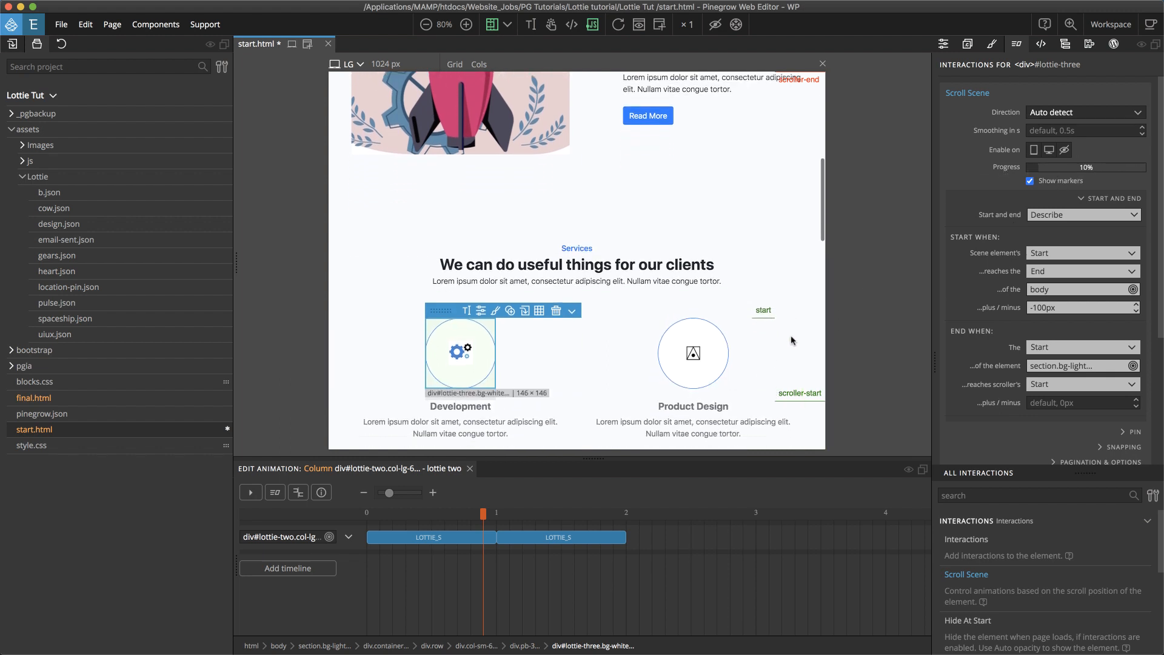
pyautogui.scroll(-8, 791, 341)
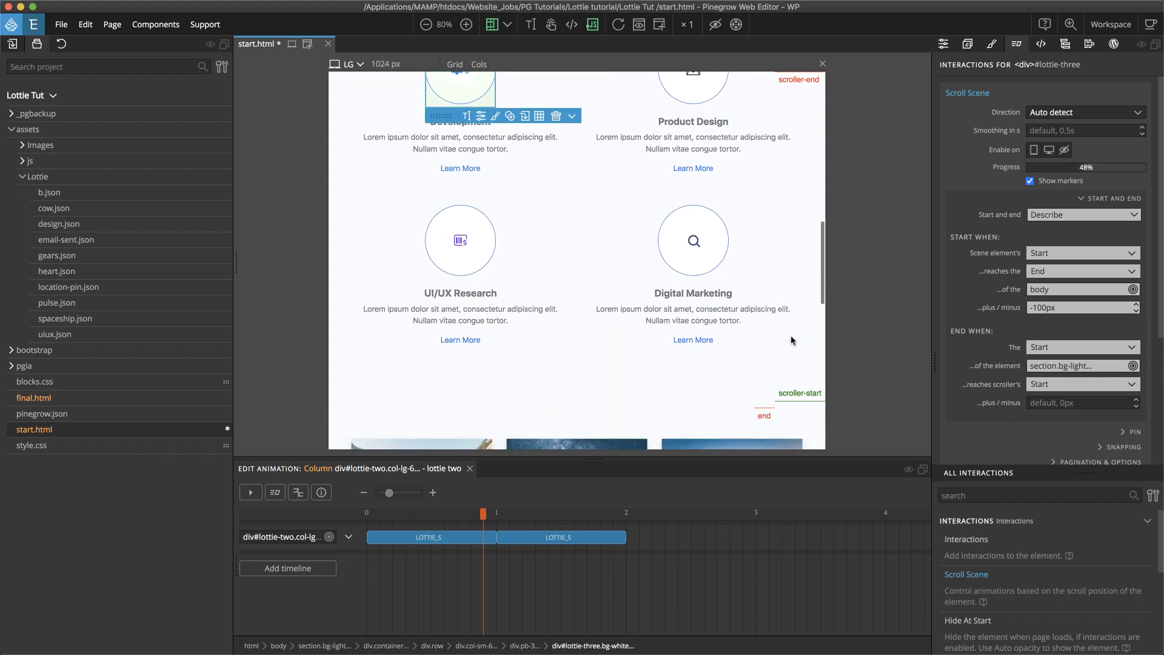
pyautogui.scroll(-2, 792, 340)
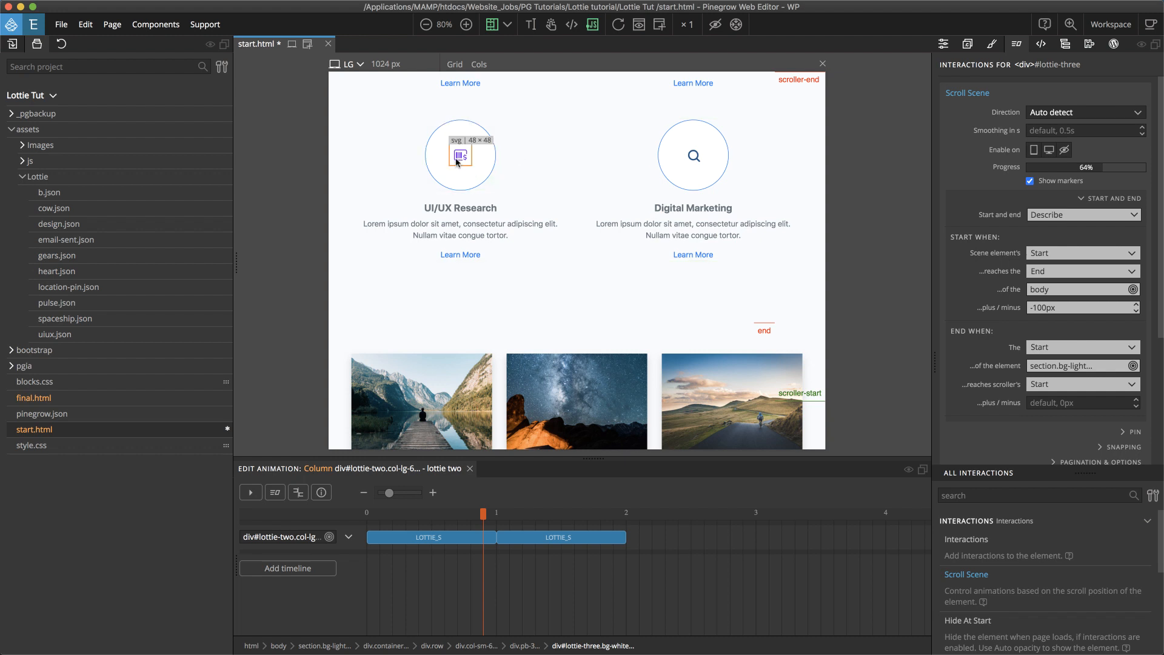
# Step: Check how the scene's progress changes around its end marker by moving past the blog cards and back to the Services icons
pyautogui.scroll(-11, 816, 199)
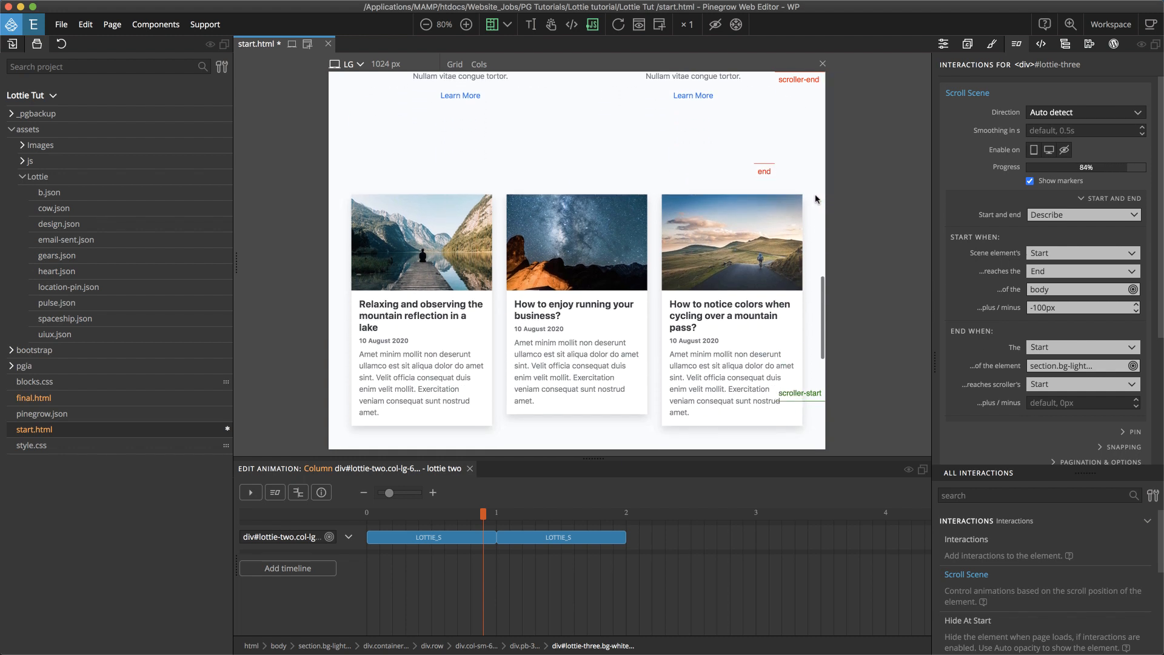
pyautogui.scroll(-2, 816, 198)
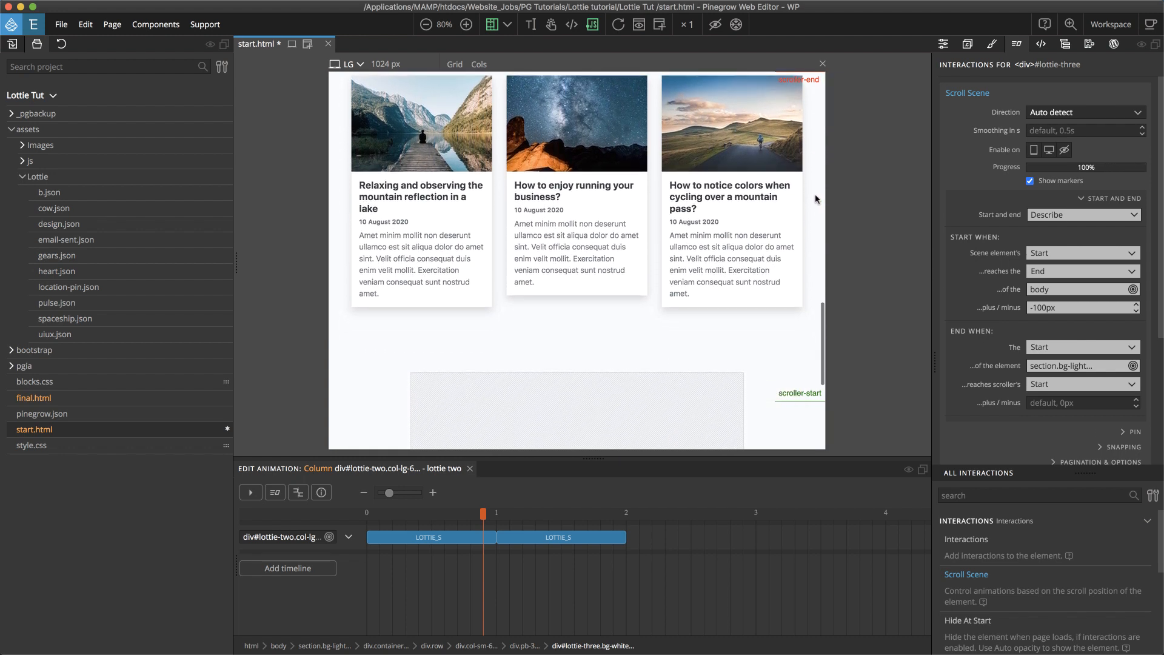
pyautogui.scroll(4, 816, 198)
pyautogui.scroll(4, 816, 199)
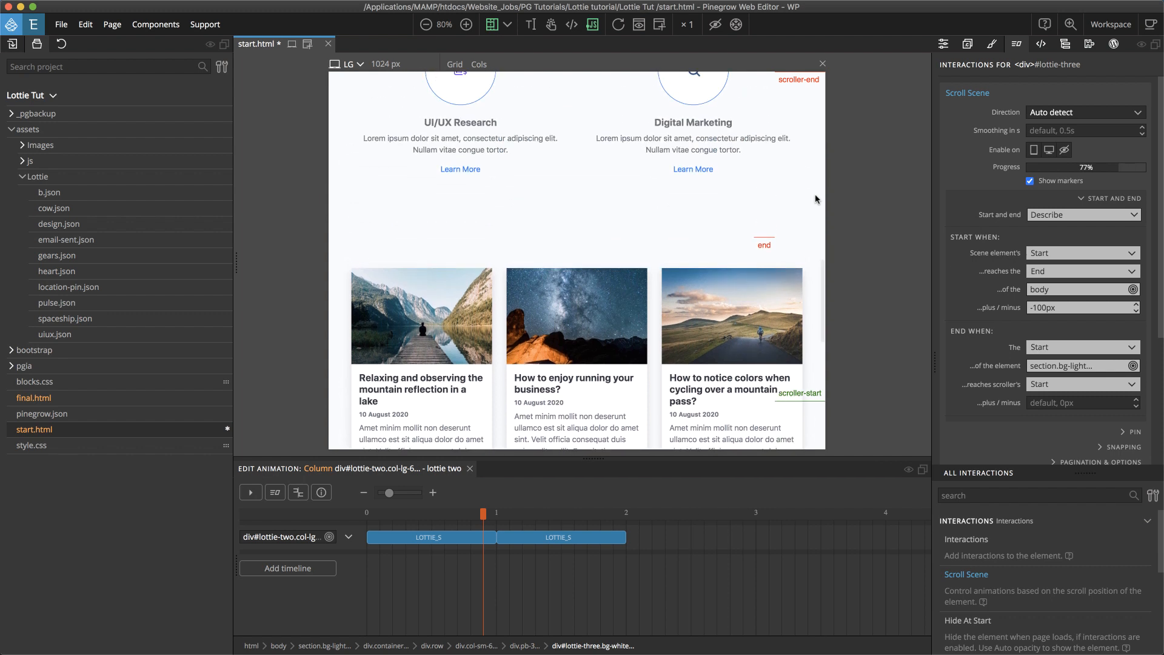
pyautogui.scroll(3, 816, 199)
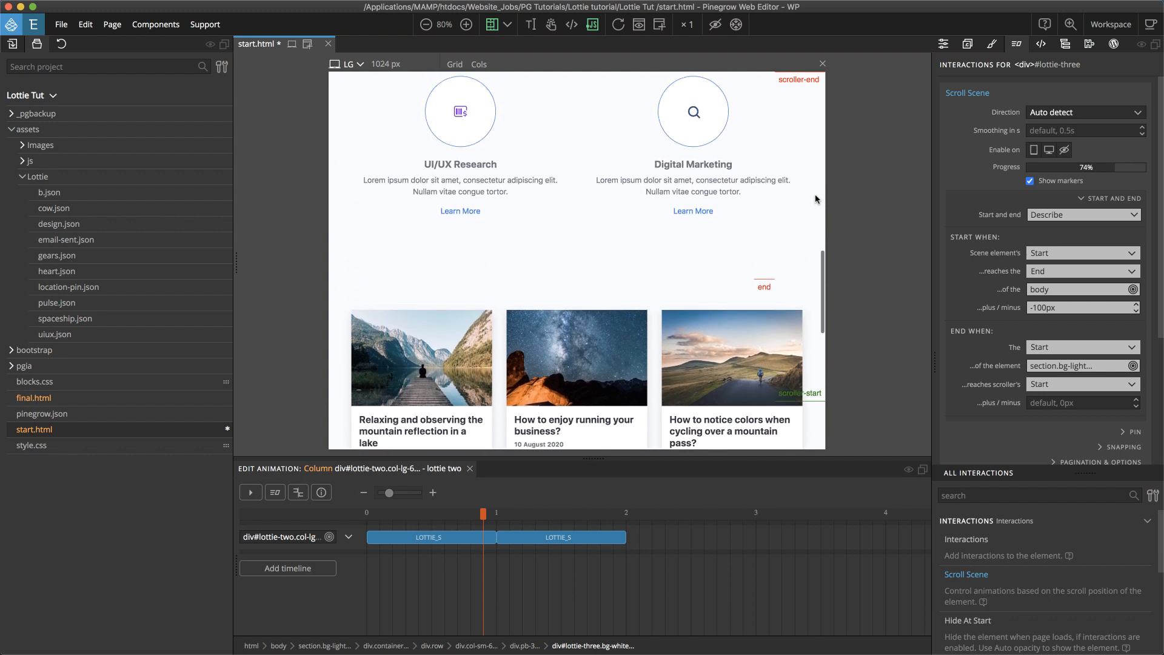
pyautogui.scroll(4, 768, 317)
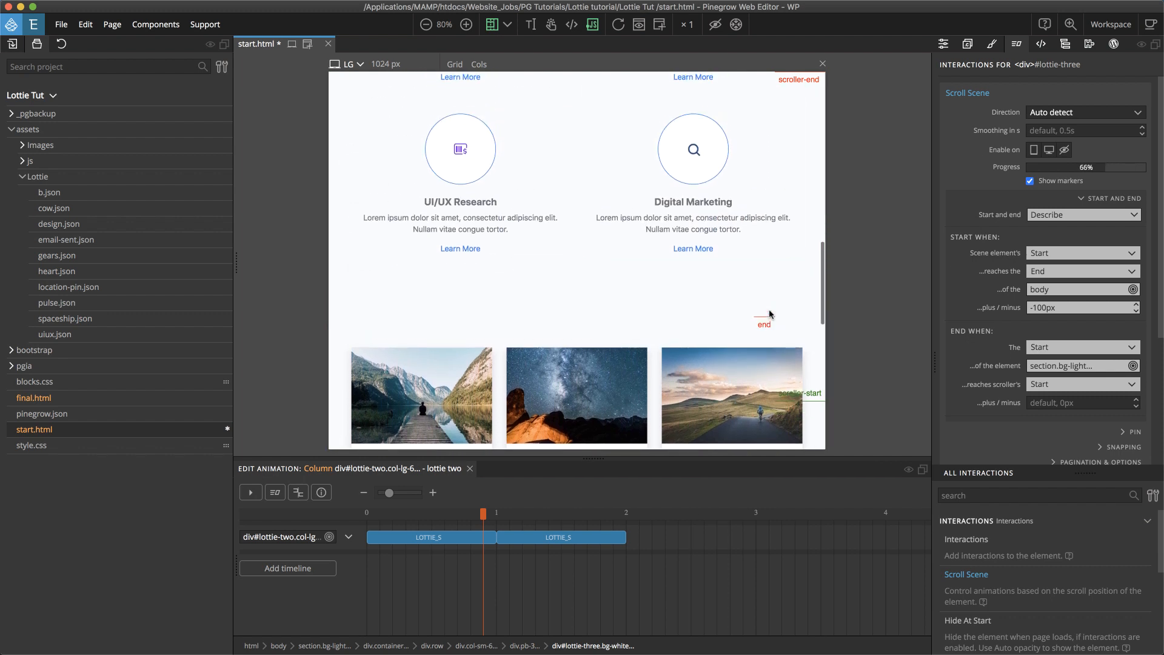
# Step: Set the scroll scene's end condition to the End of the section that holds the Services icons
pyautogui.click(1058, 350)
pyautogui.click(1058, 392)
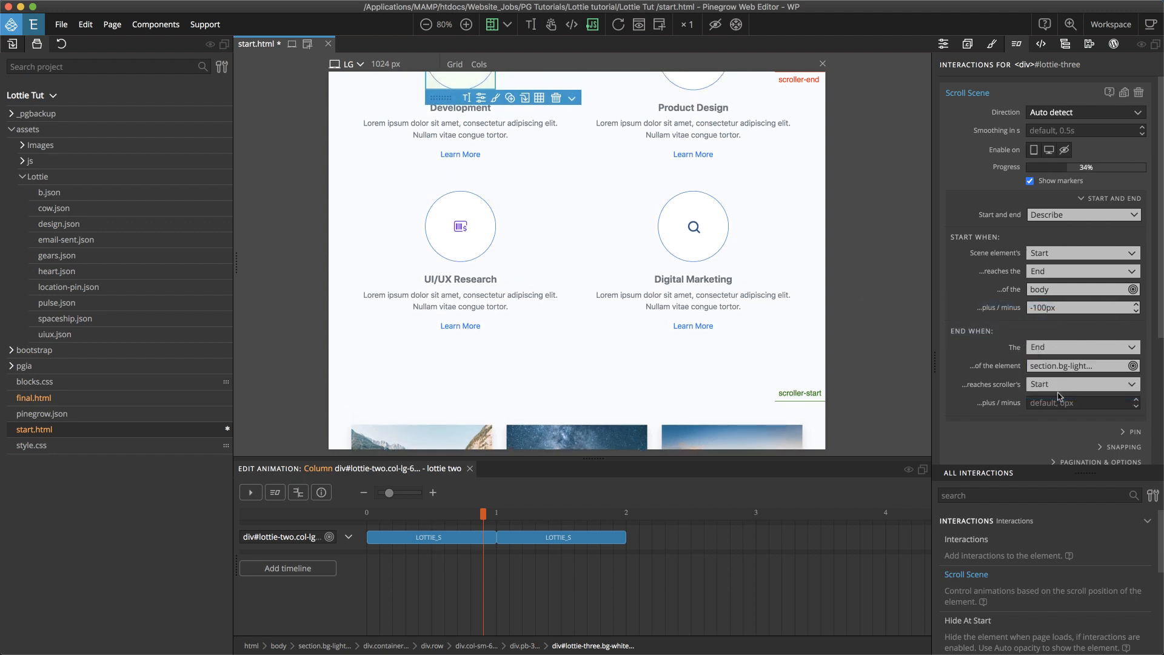
pyautogui.click(1062, 366)
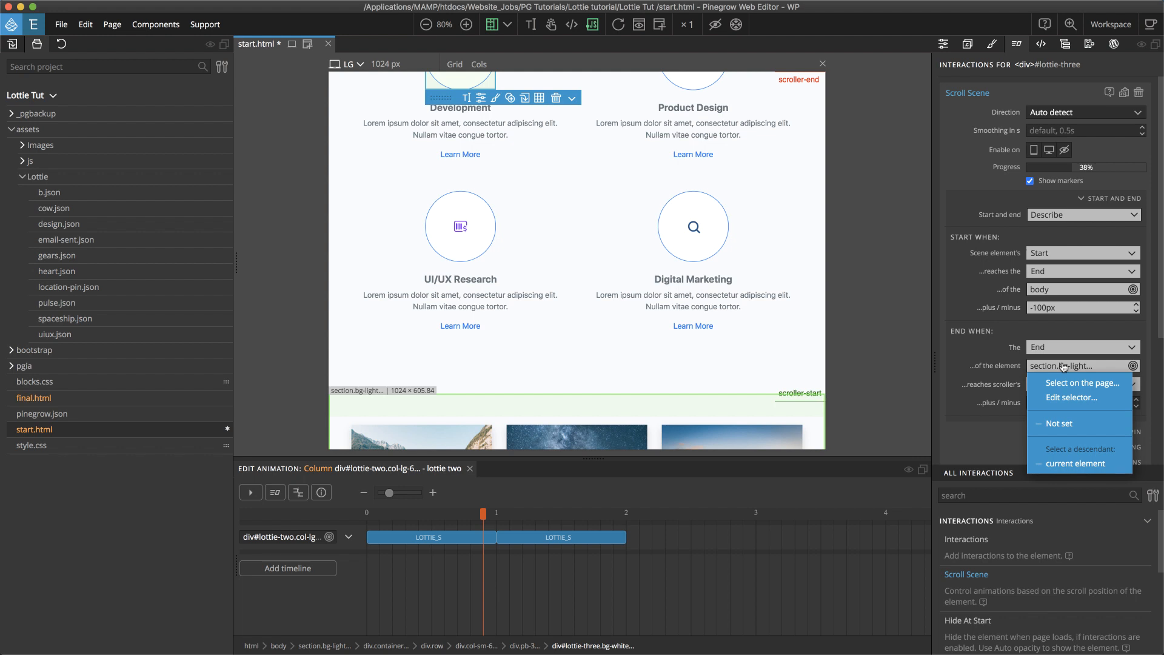
pyautogui.click(1067, 383)
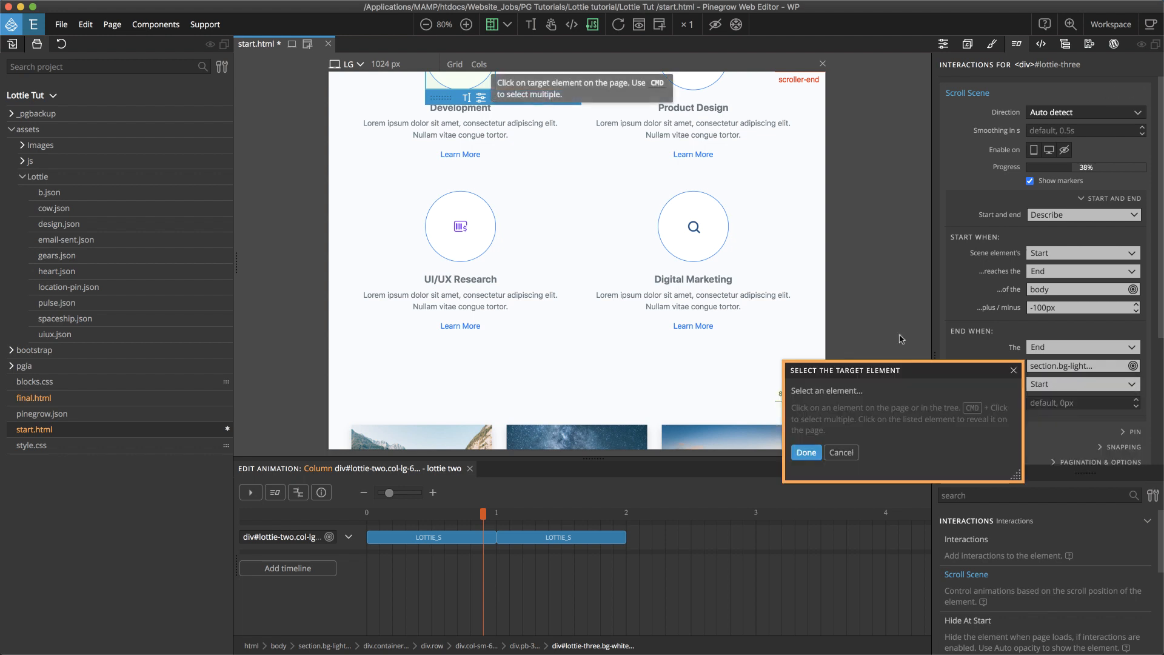
pyautogui.click(816, 329)
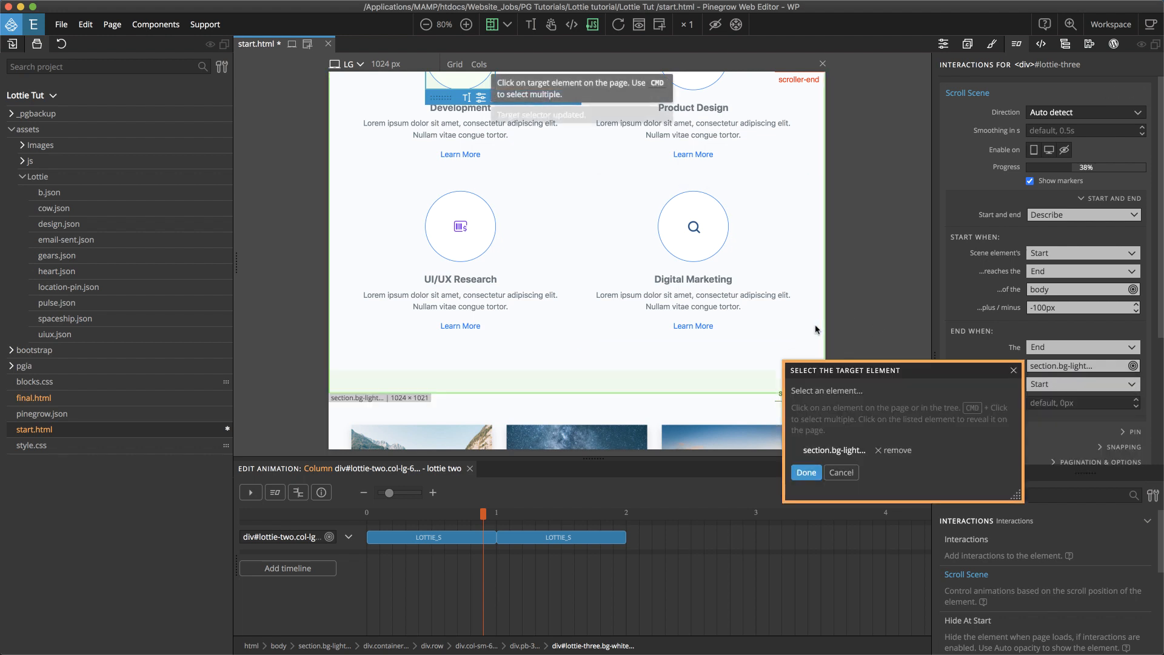
pyautogui.click(802, 473)
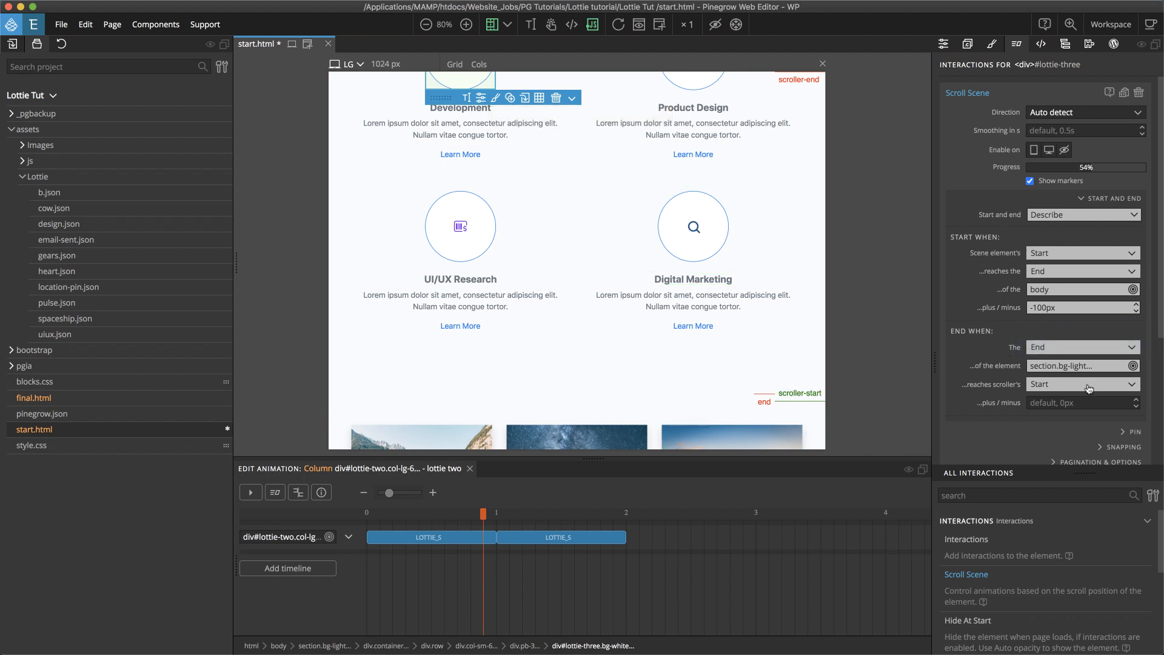
# Step: Offset the scene's end condition by 282px and check its progress across the Services and blog sections
pyautogui.scroll(-5, 798, 282)
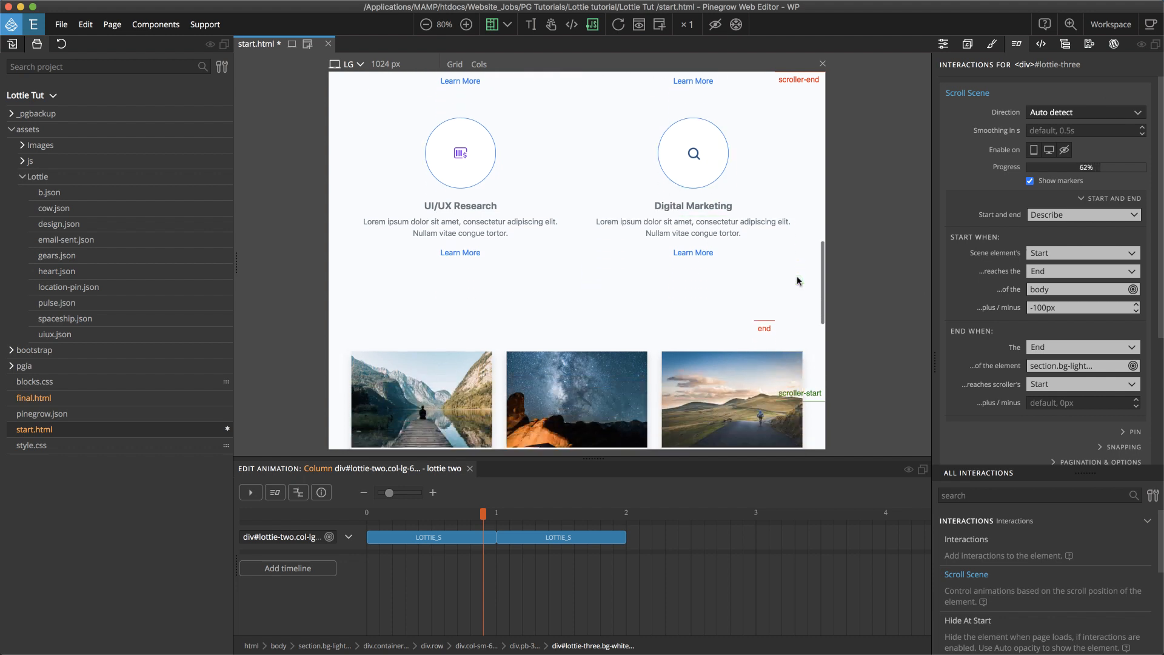
pyautogui.scroll(-2, 797, 282)
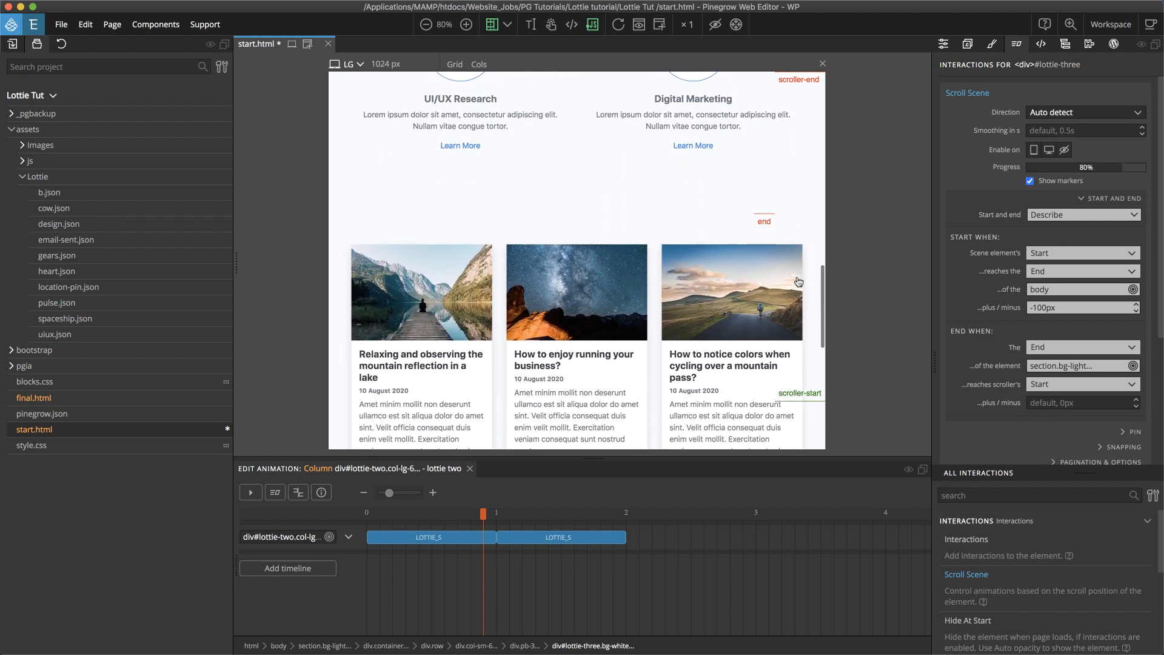
pyautogui.click(1104, 404)
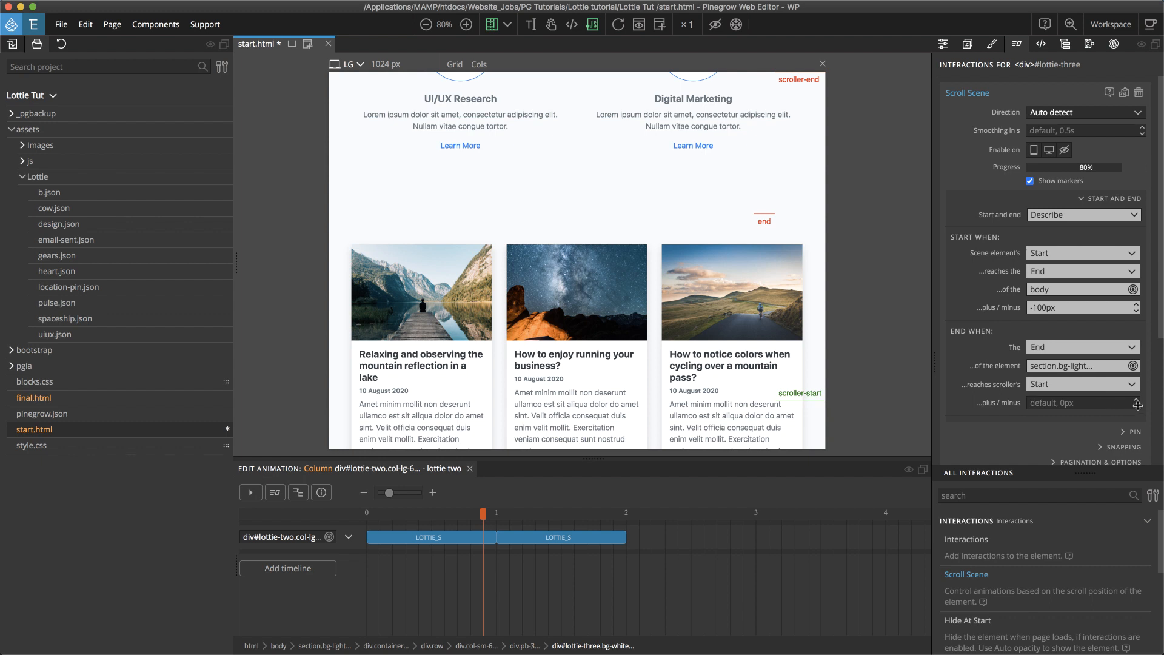
pyautogui.moveTo(1138, 405); pyautogui.dragTo(1142, 239)
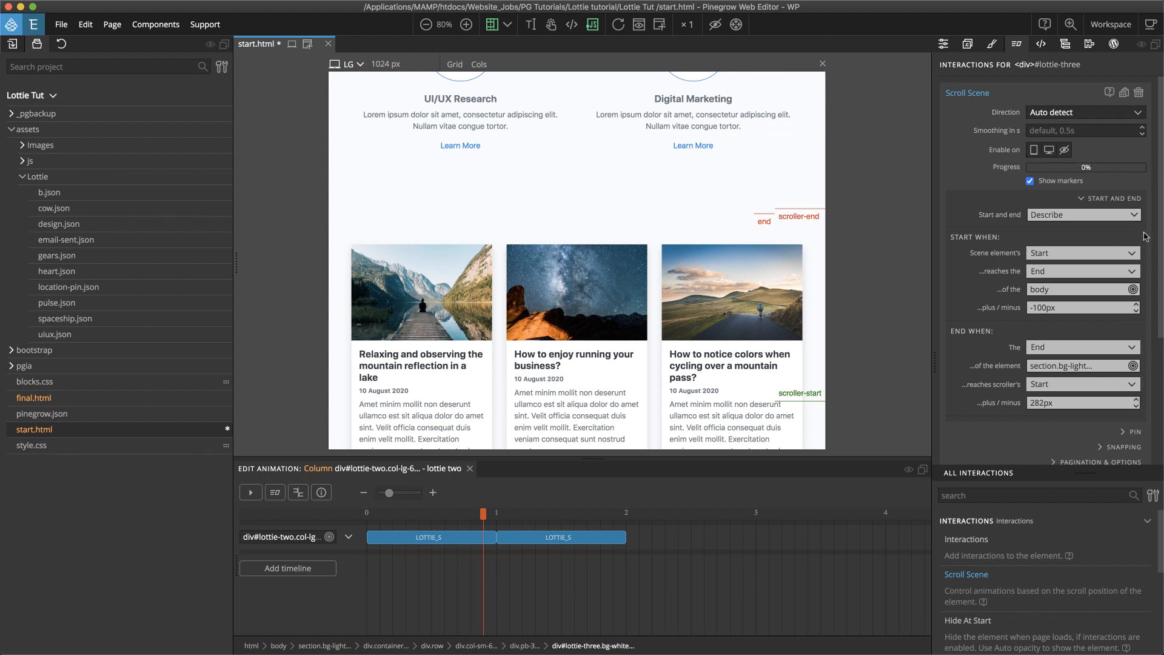
pyautogui.scroll(-2, 741, 161)
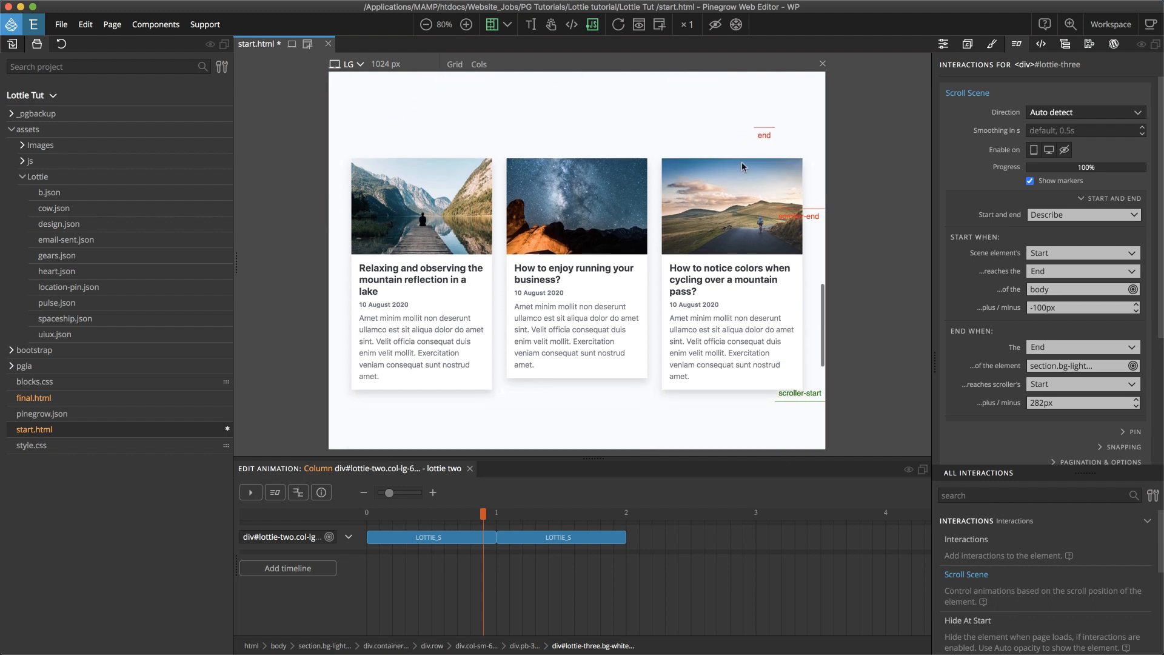
pyautogui.scroll(5, 740, 162)
pyautogui.scroll(4, 742, 167)
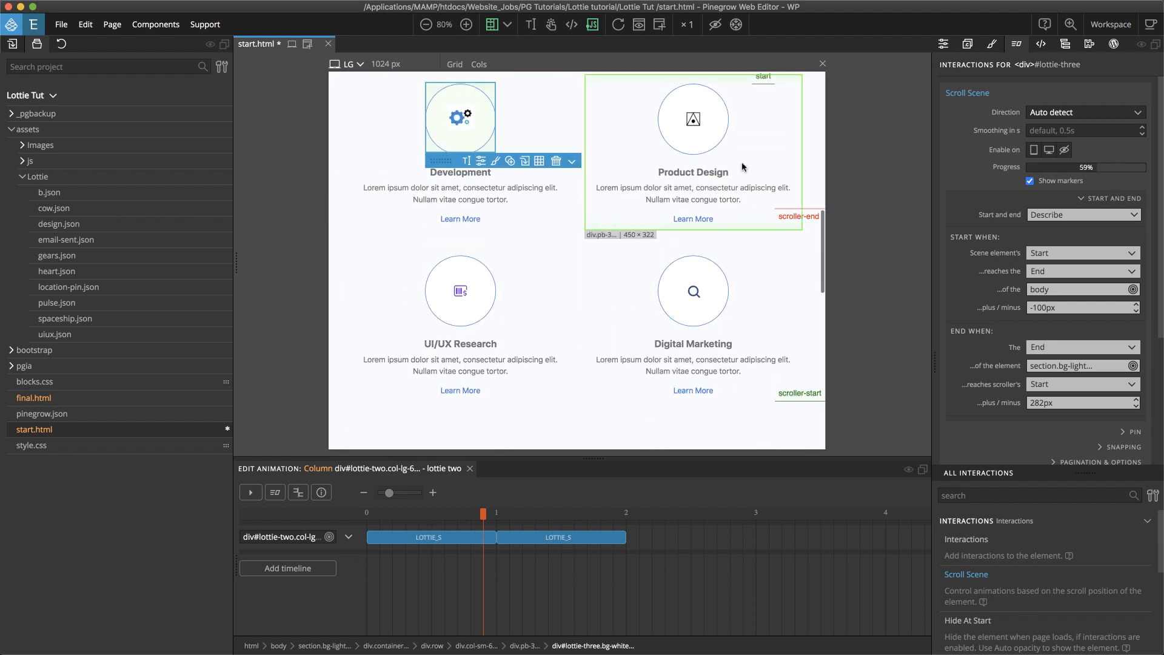
pyautogui.scroll(1, 743, 167)
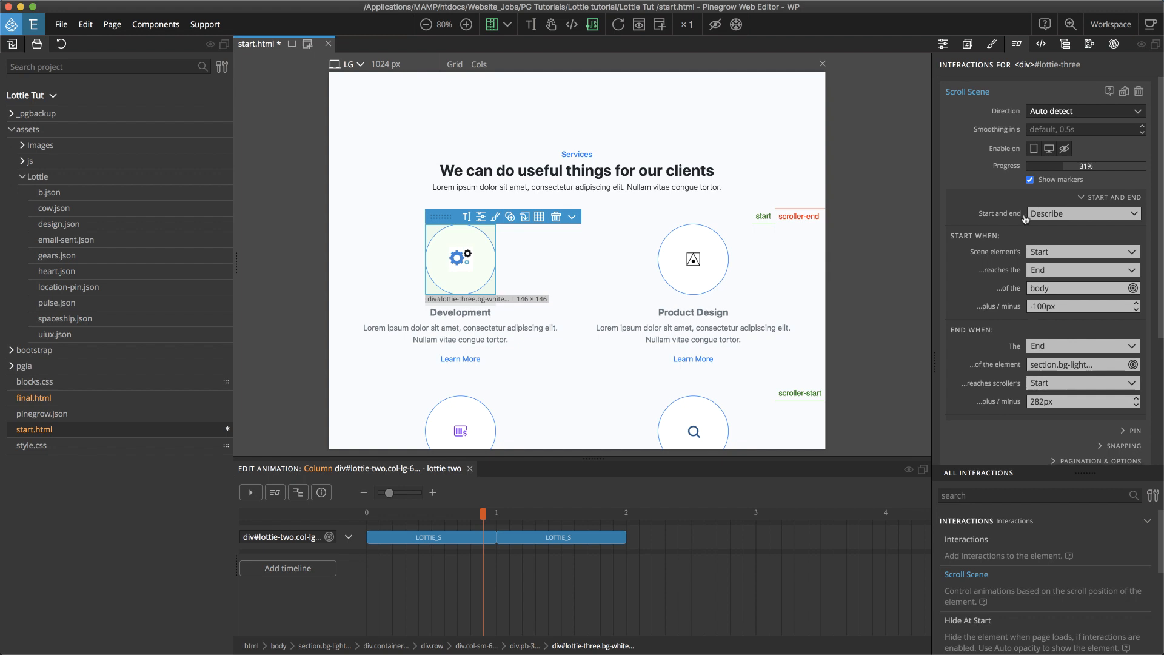
# Step: Create a custom scene animation for the Development icon with a tween at 0 s, 1 s duration and Linear.easeNone ease
pyautogui.click(1080, 200)
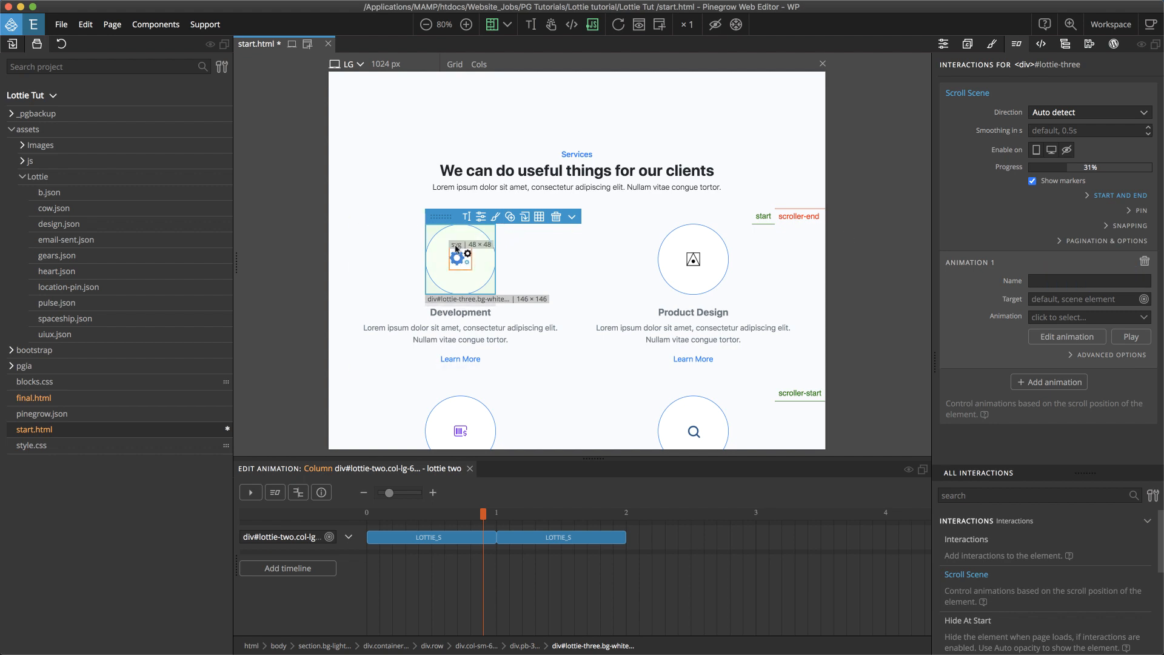
pyautogui.click(1069, 337)
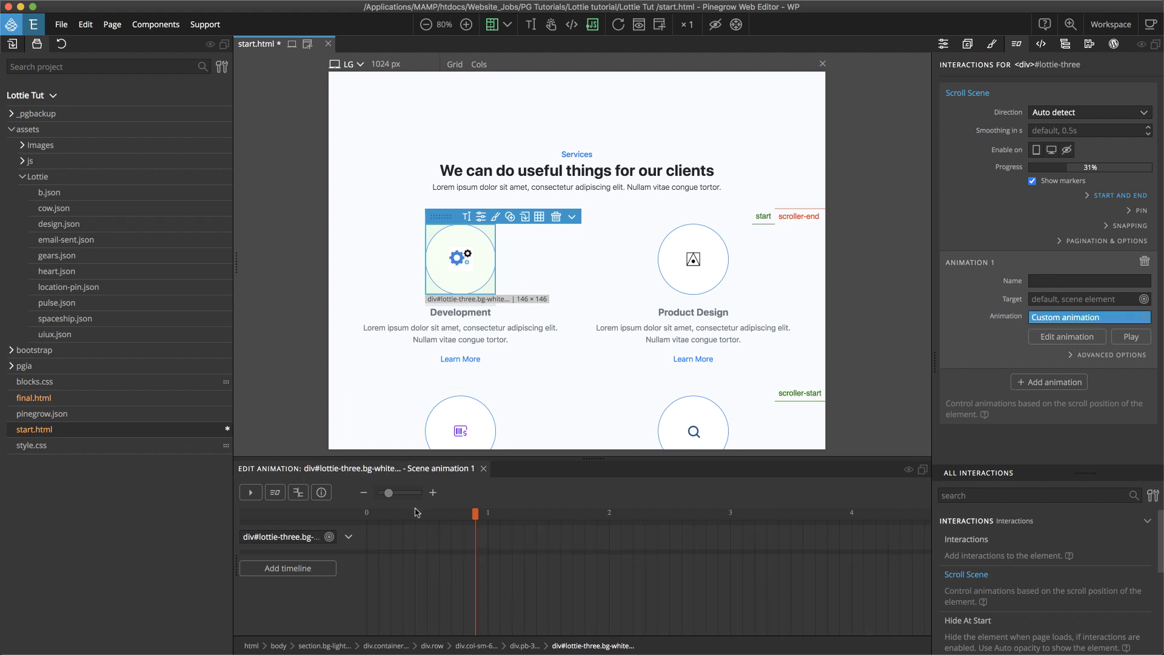
pyautogui.click(367, 532)
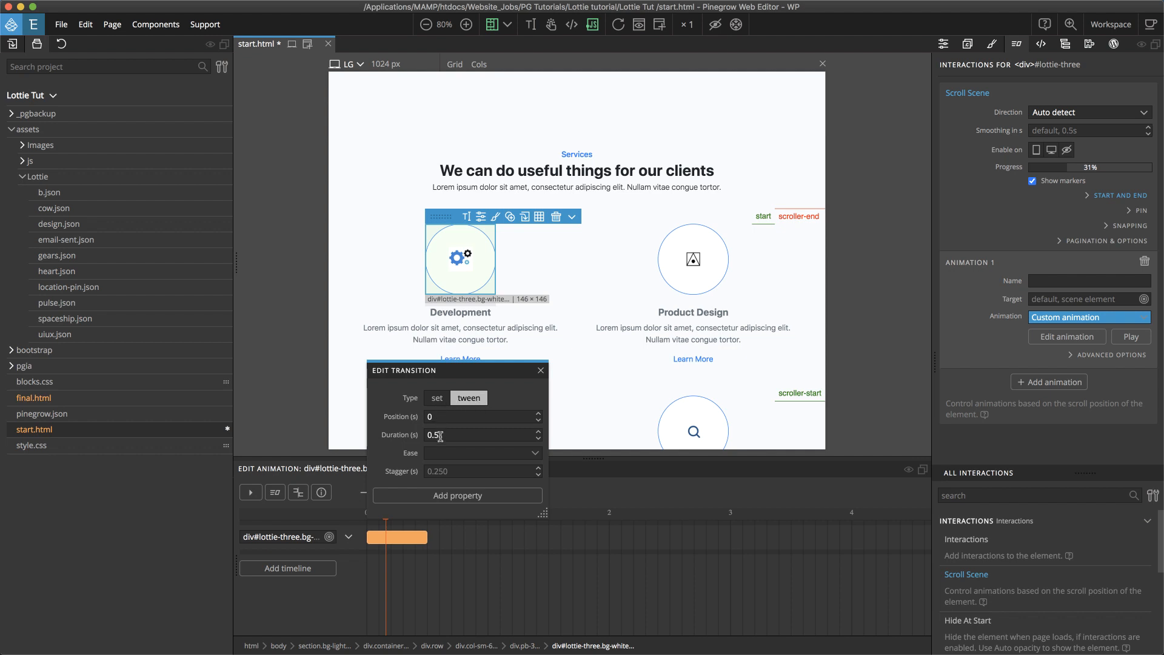
pyautogui.moveTo(440, 436); pyautogui.dragTo(425, 432)
pyautogui.write('1')
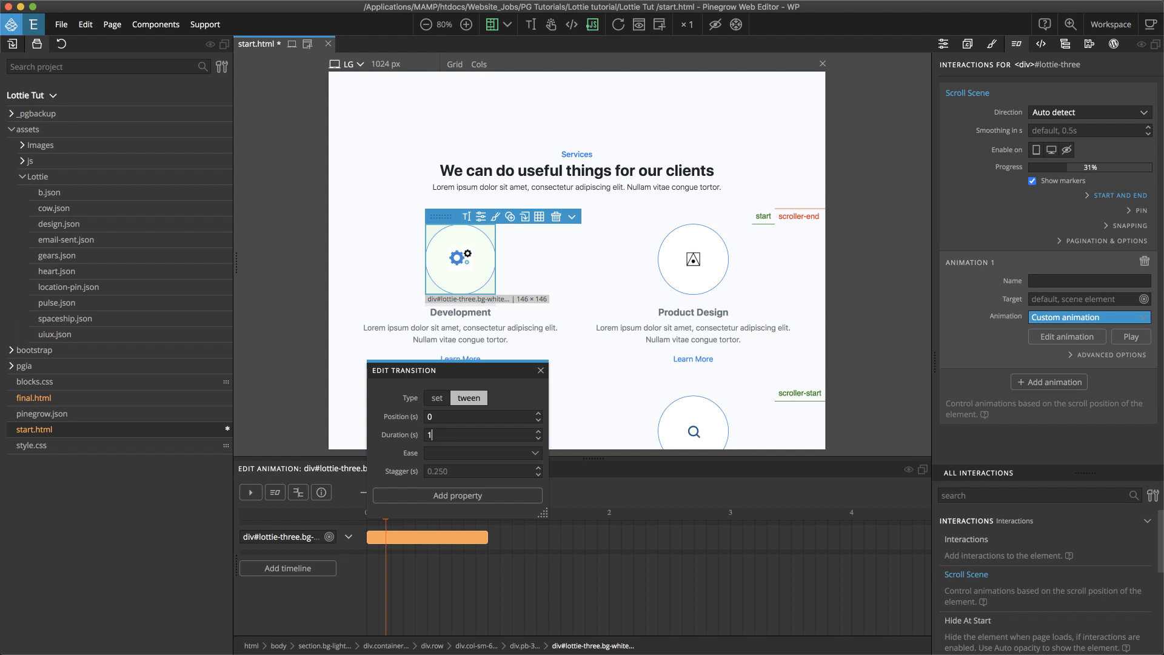
pyautogui.click(479, 459)
pyautogui.moveTo(476, 429)
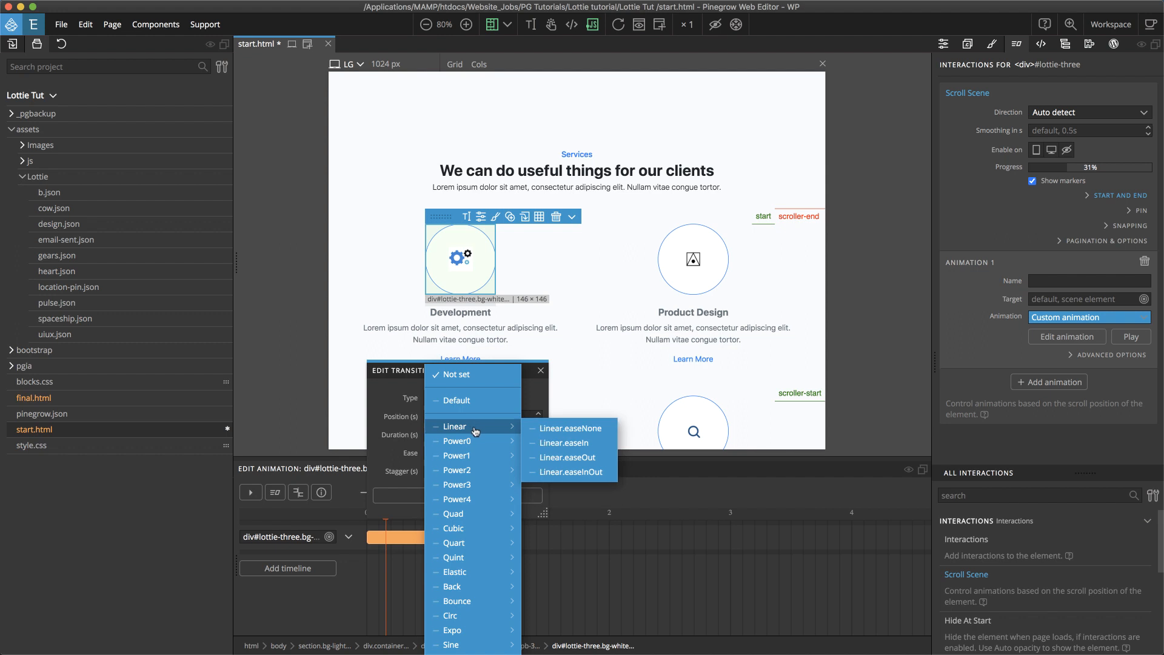
pyautogui.click(589, 429)
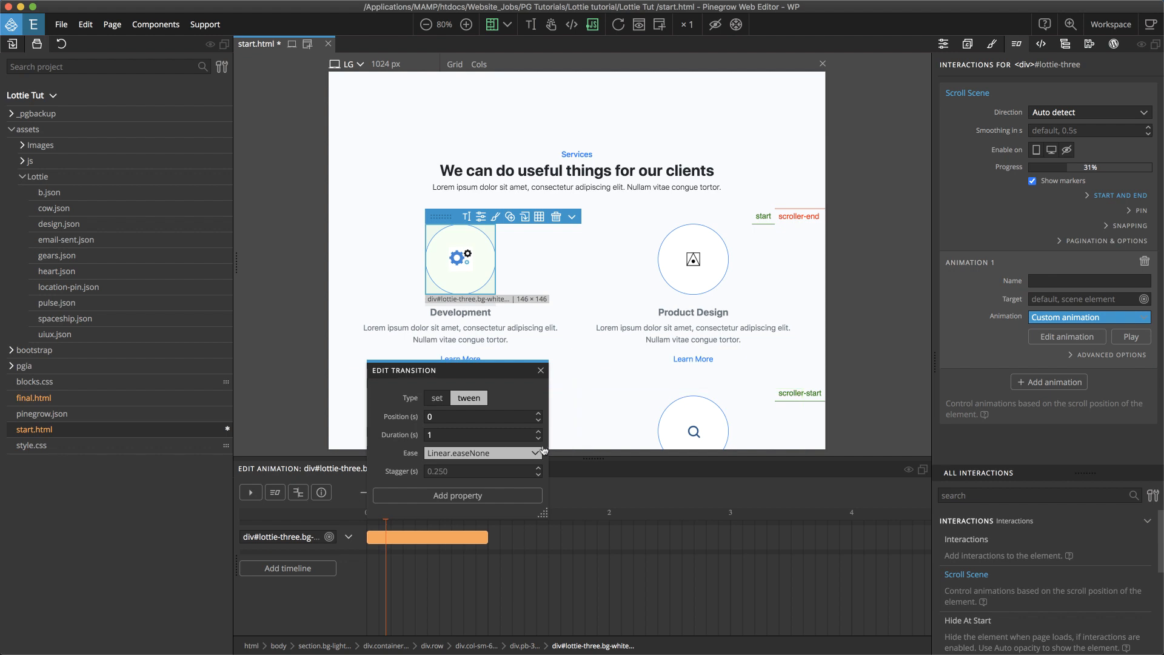
# Step: Add the Lottie seek property to the Development icon's tween and test the animation by moving through the Services section
pyautogui.click(464, 495)
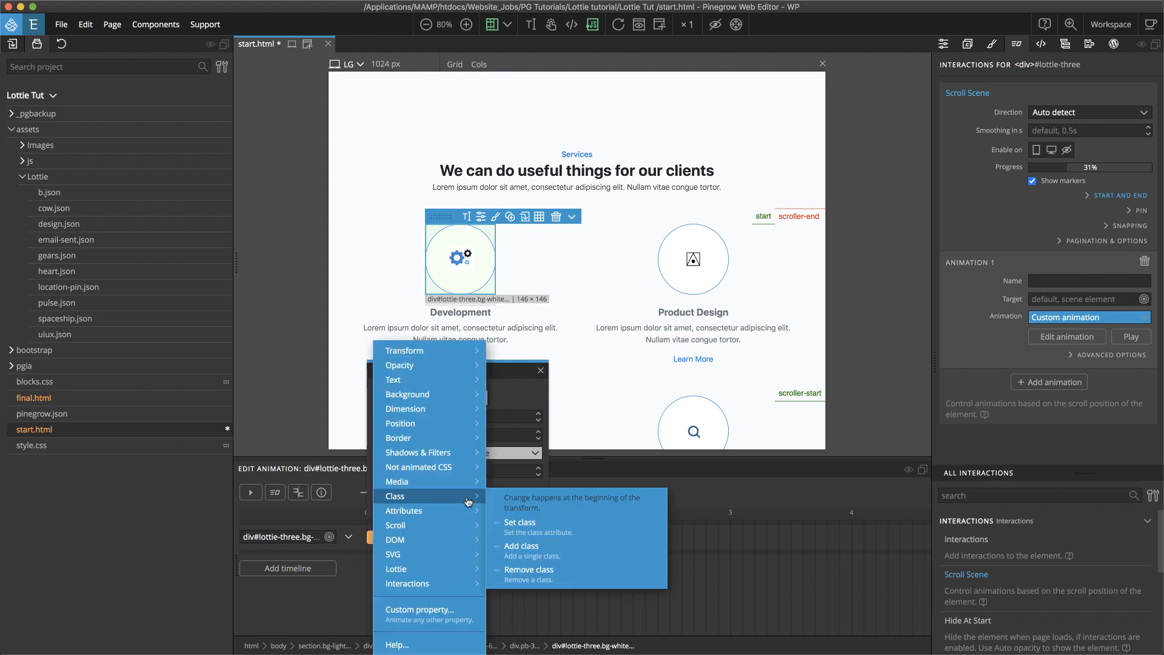
pyautogui.moveTo(455, 575)
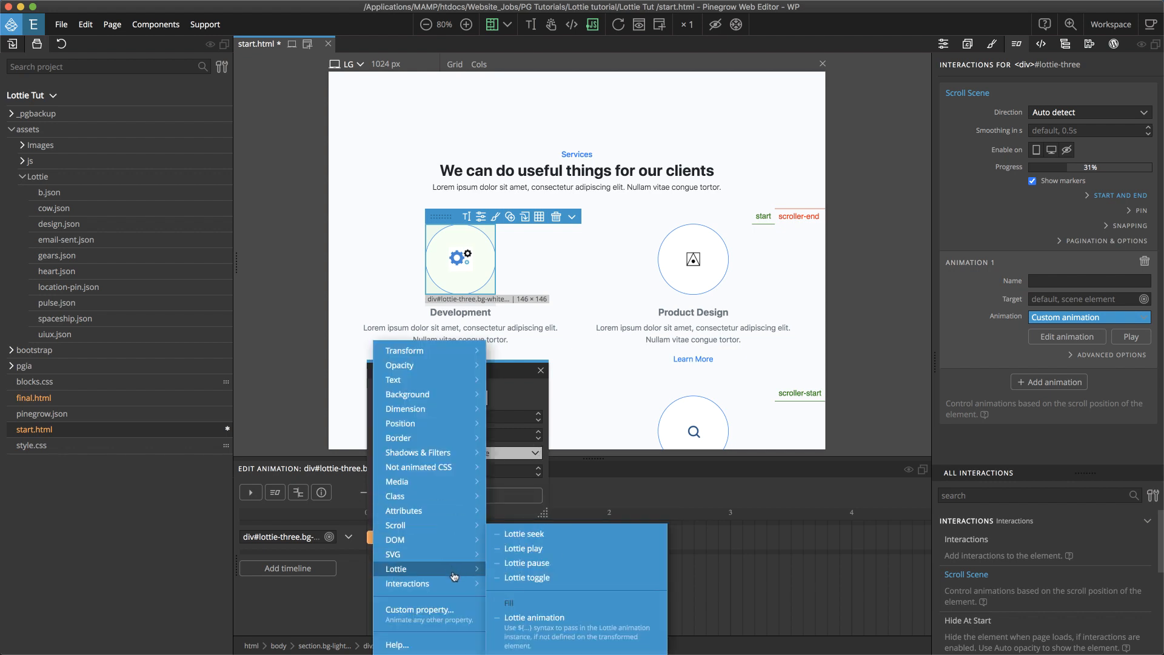
pyautogui.click(548, 536)
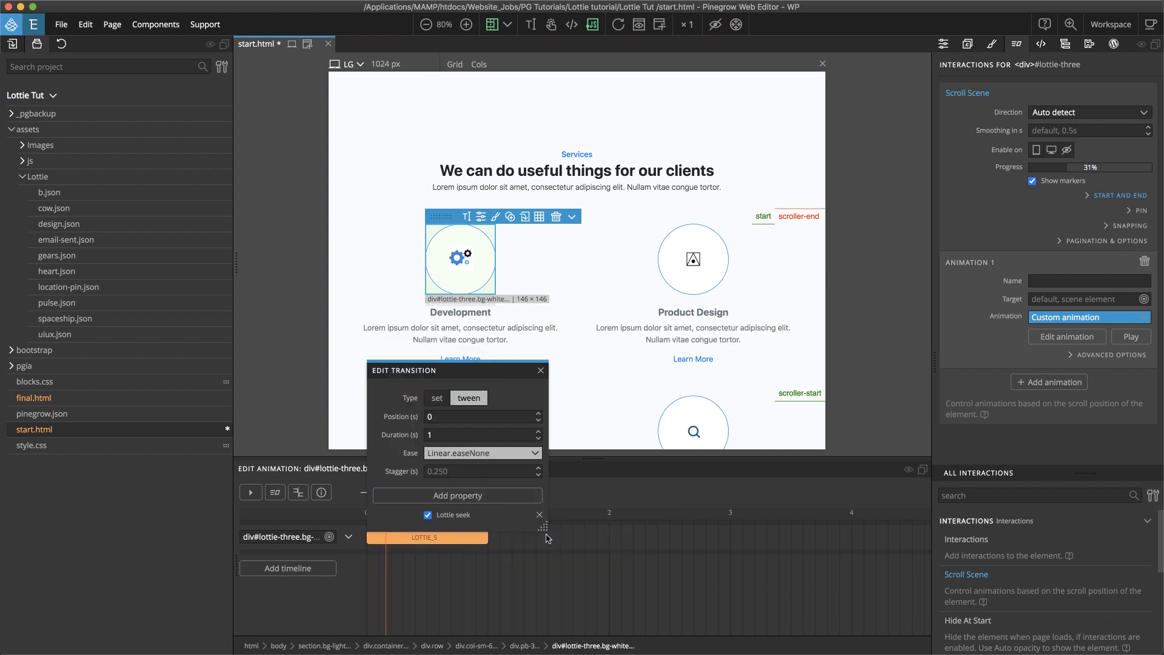
pyautogui.click(541, 369)
pyautogui.scroll(4, 627, 338)
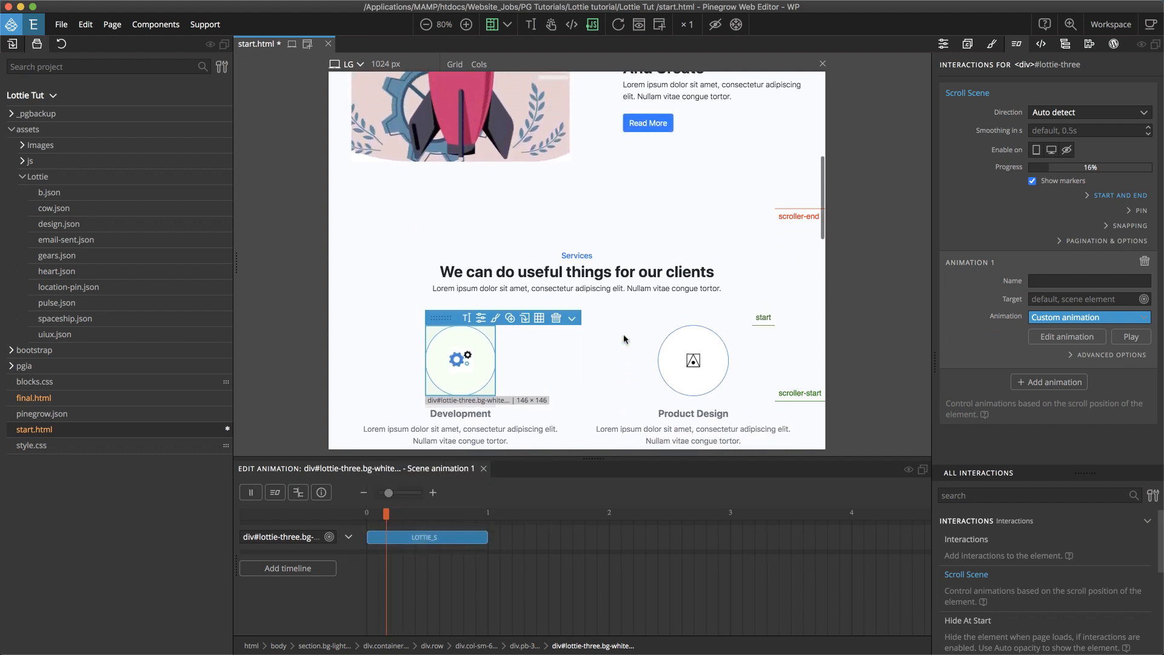
pyautogui.scroll(-3, 624, 338)
pyautogui.scroll(-8, 624, 339)
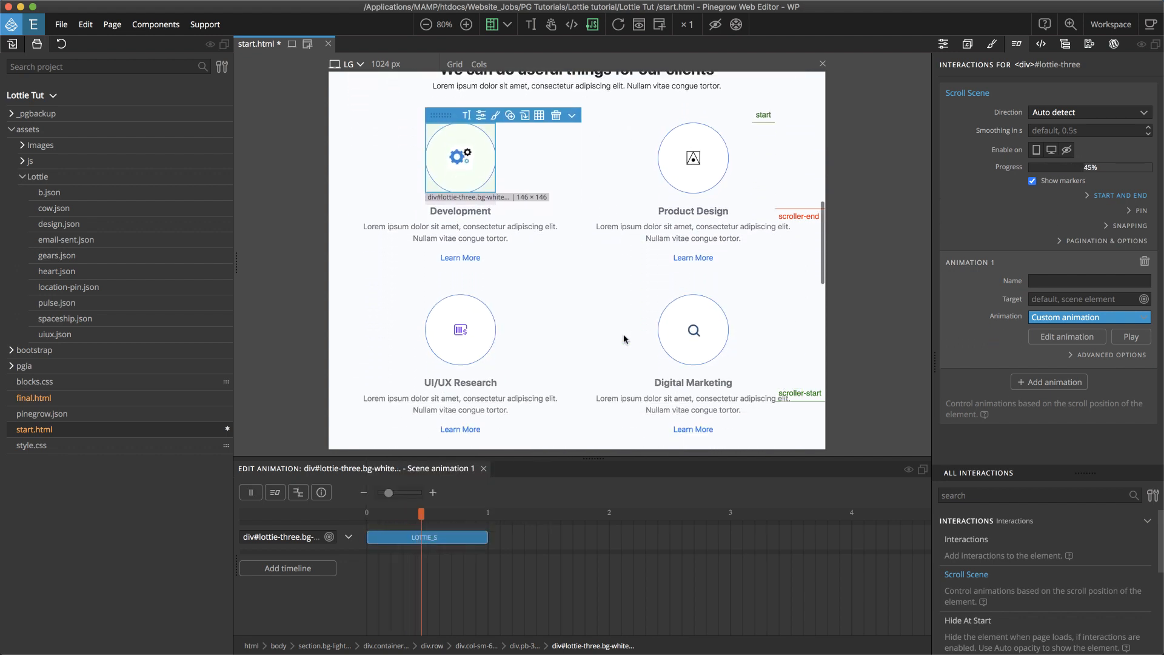
pyautogui.scroll(-4, 624, 338)
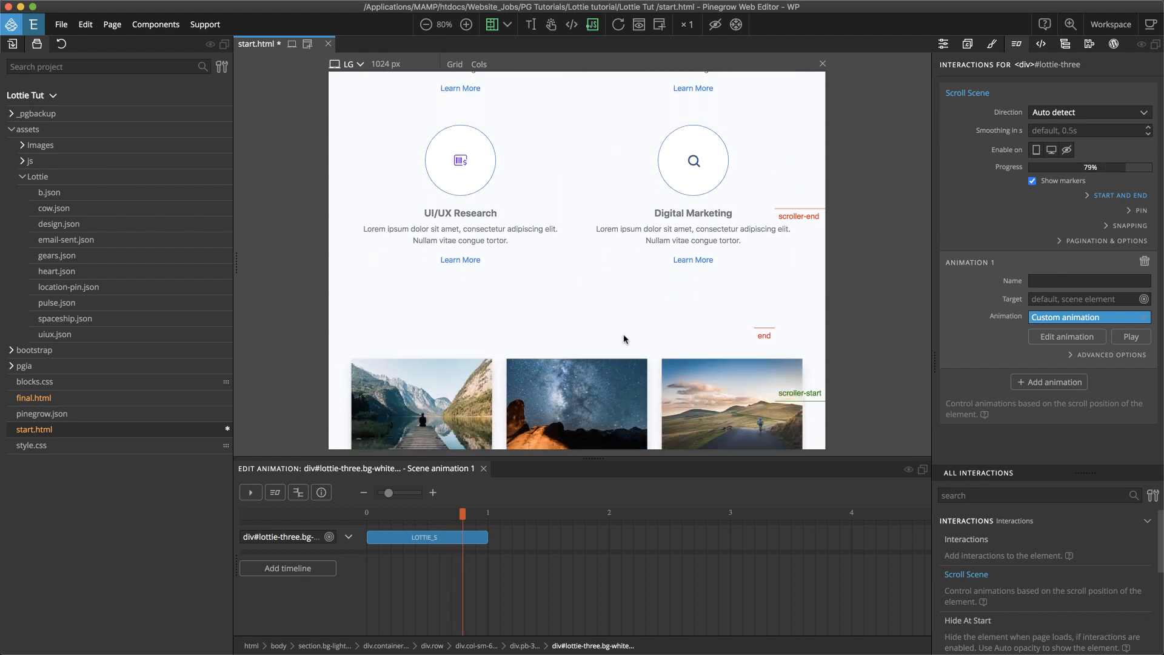
pyautogui.scroll(5, 625, 339)
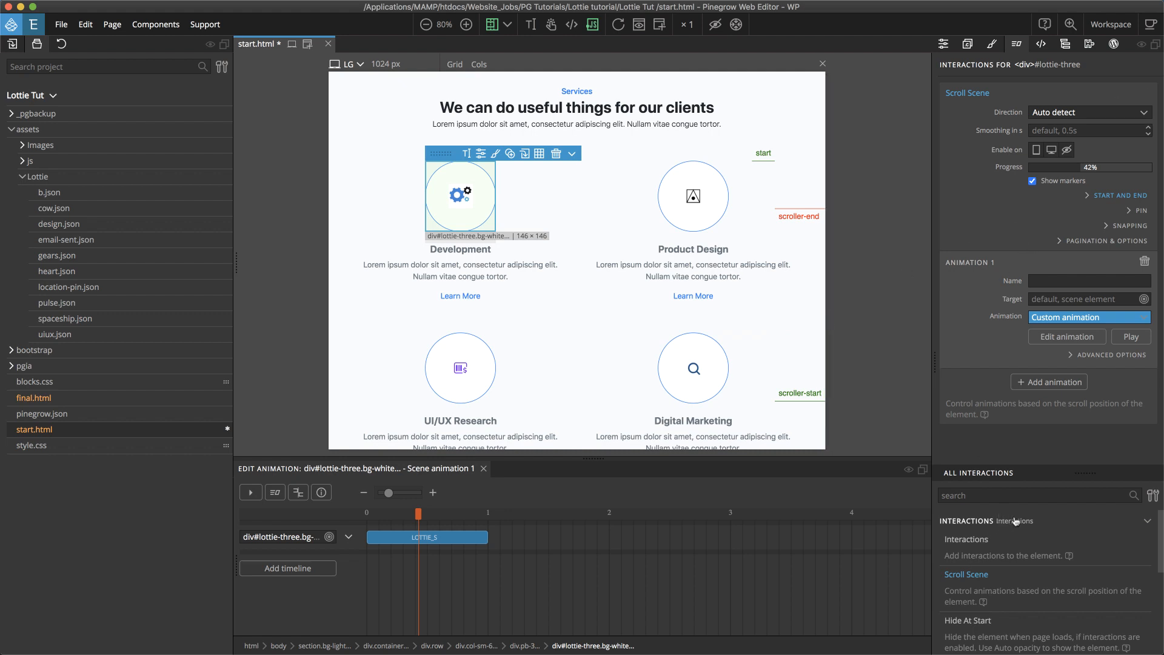
# Step: Add Apply To Many to the Development icon and set its target selector to $#lottie-four, #lottie-five, #lottie-six
pyautogui.scroll(-5, 1070, 516)
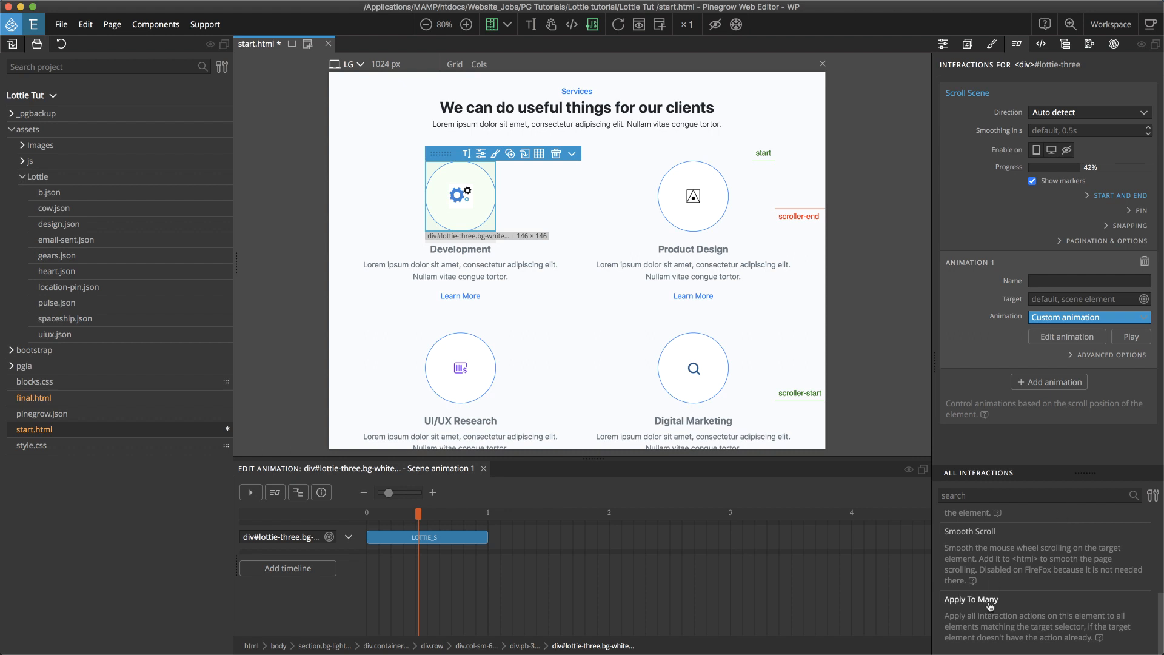
pyautogui.click(989, 601)
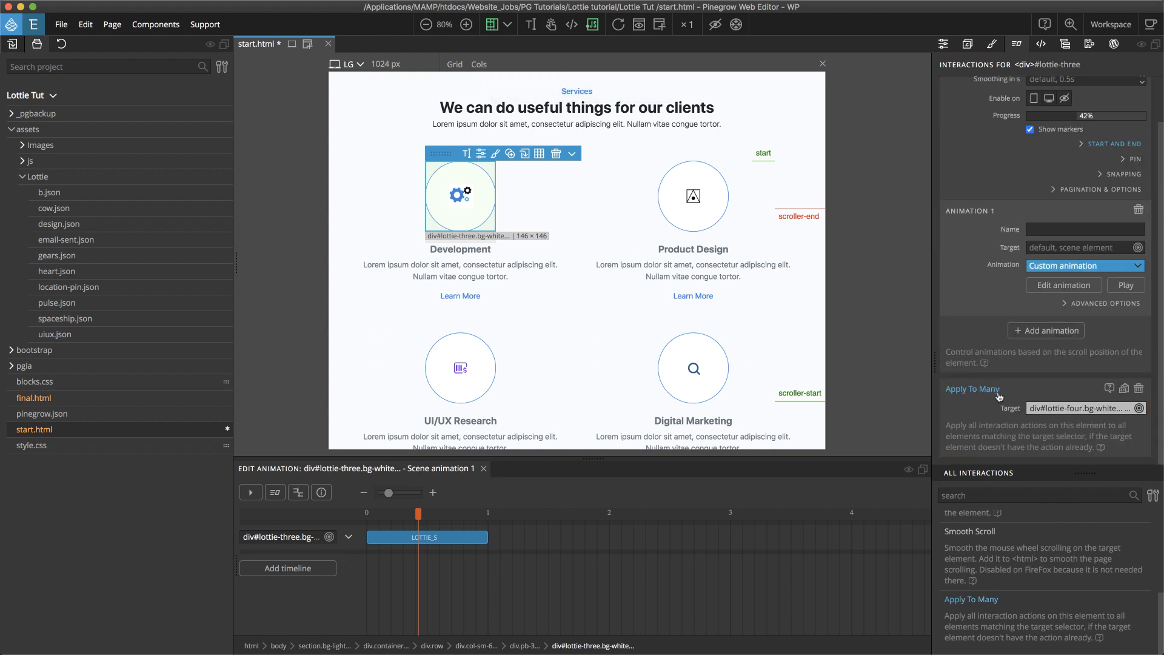
pyautogui.moveTo(1039, 418)
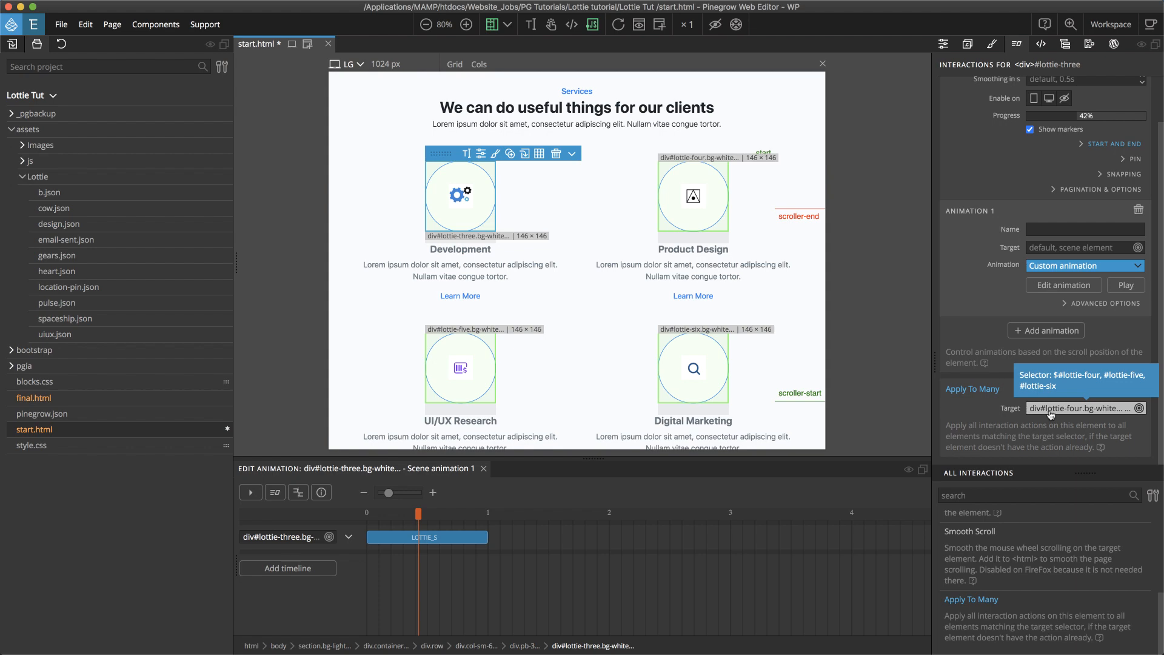
pyautogui.click(1051, 412)
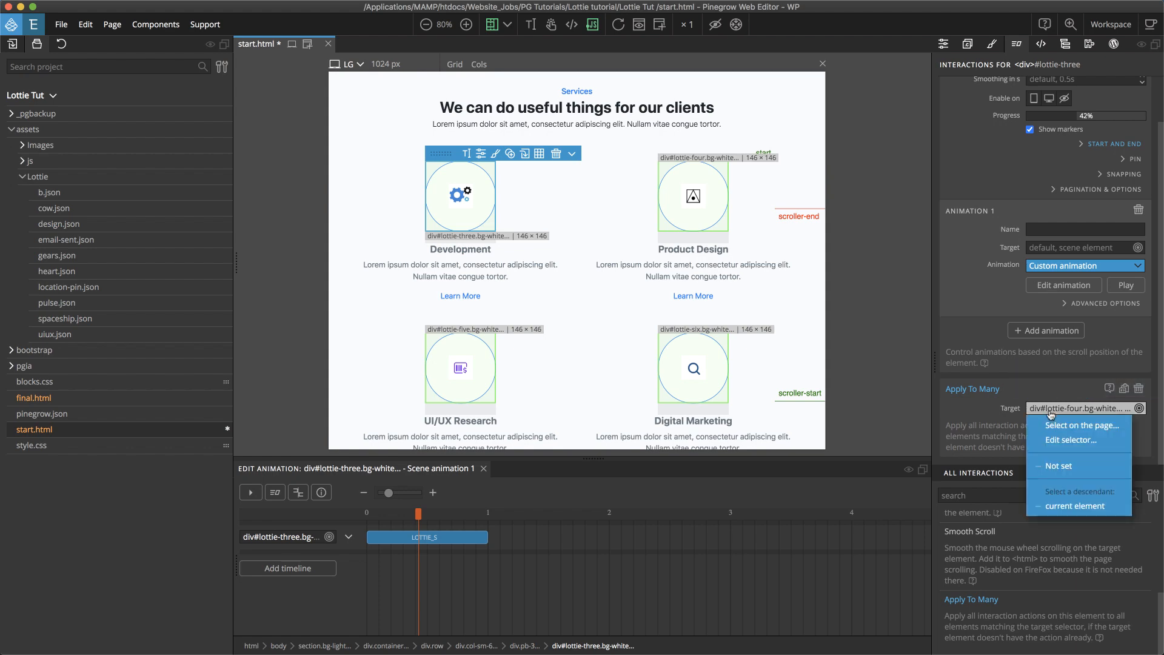
pyautogui.click(1055, 440)
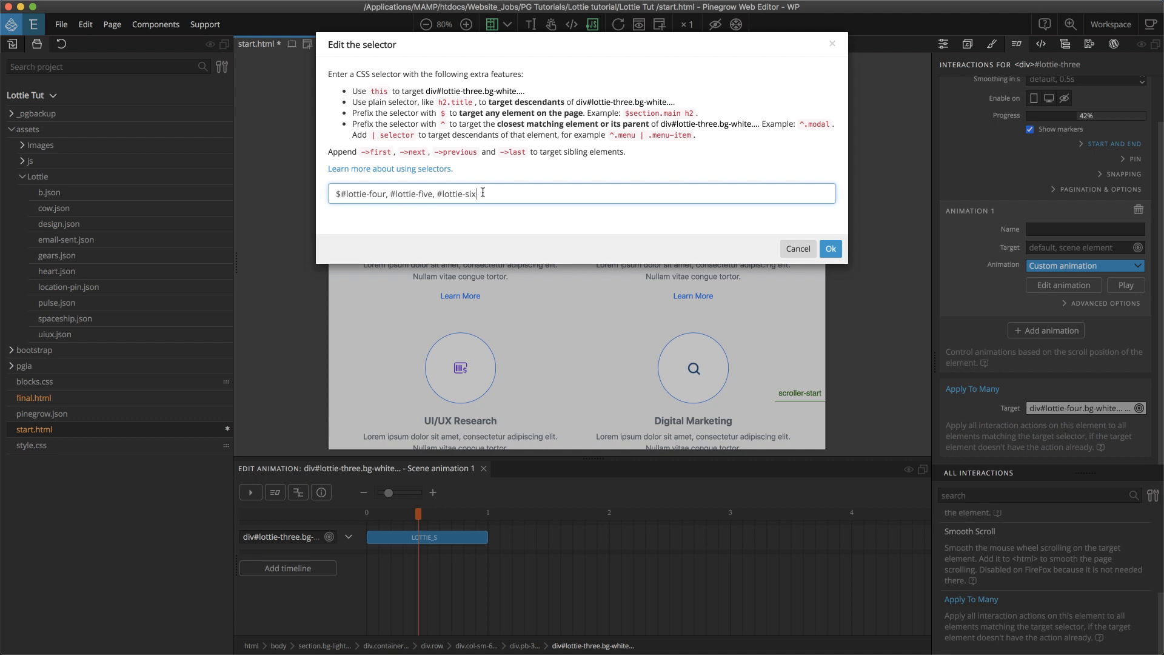
pyautogui.click(830, 248)
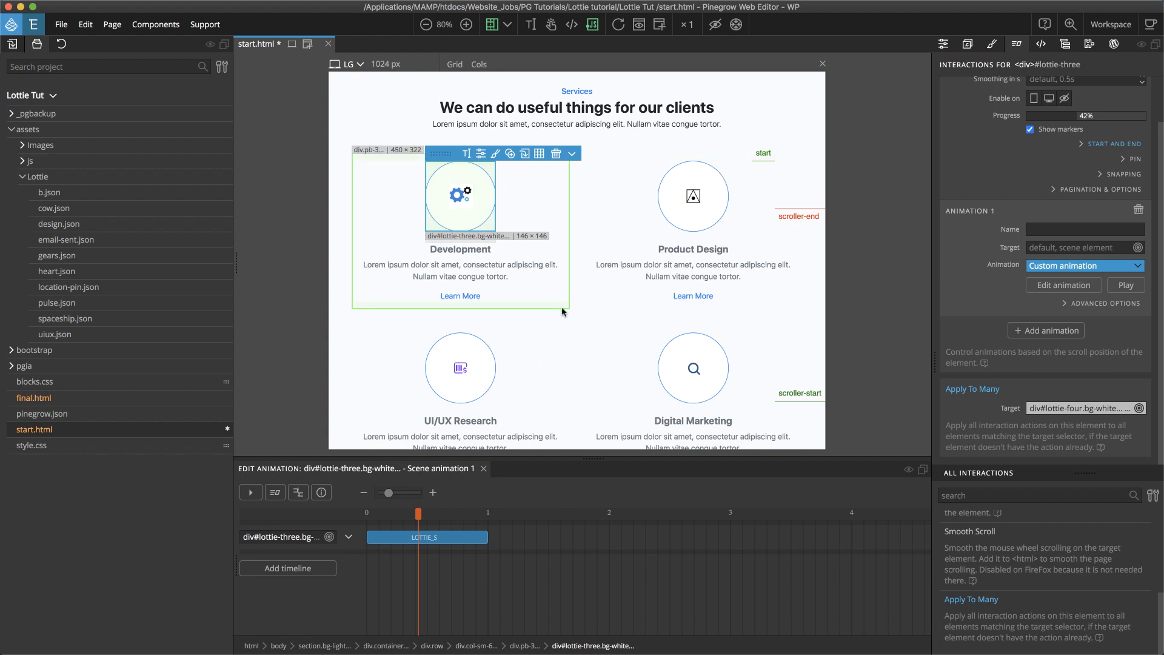
# Step: Refresh the page preview and check how all four Services icons animate while scrolling through the section in both directions
pyautogui.scroll(-3, 562, 309)
pyautogui.scroll(7, 561, 310)
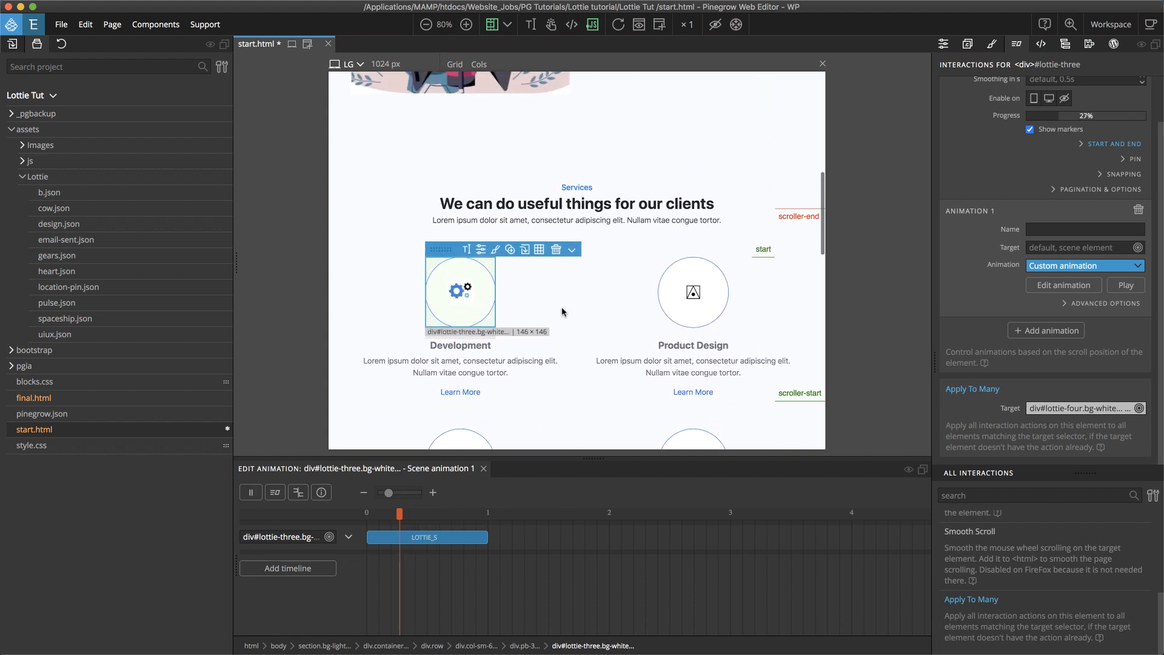
pyautogui.click(613, 26)
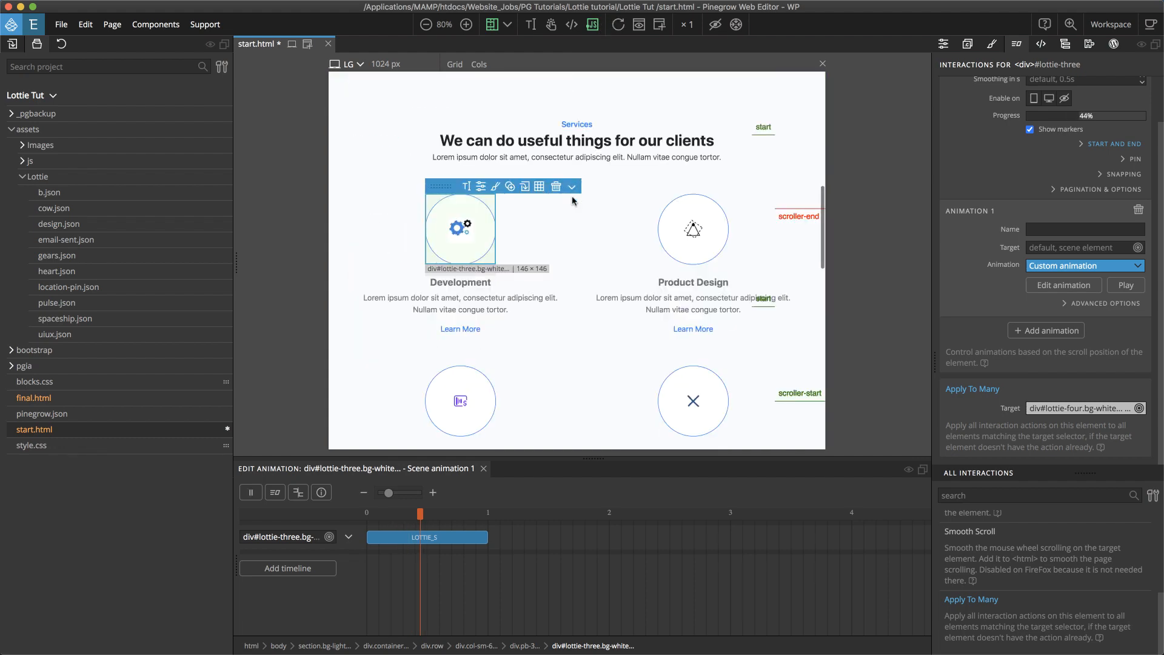
pyautogui.scroll(-3, 582, 236)
pyautogui.scroll(4, 581, 236)
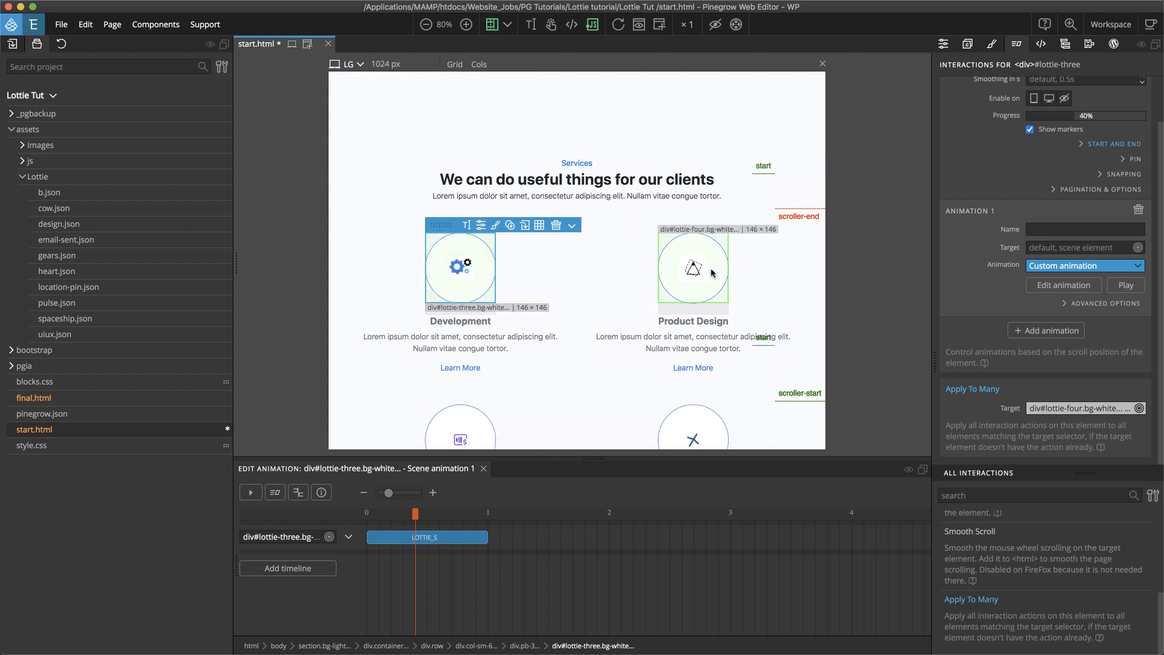
pyautogui.scroll(-1, 555, 232)
pyautogui.scroll(-8, 555, 229)
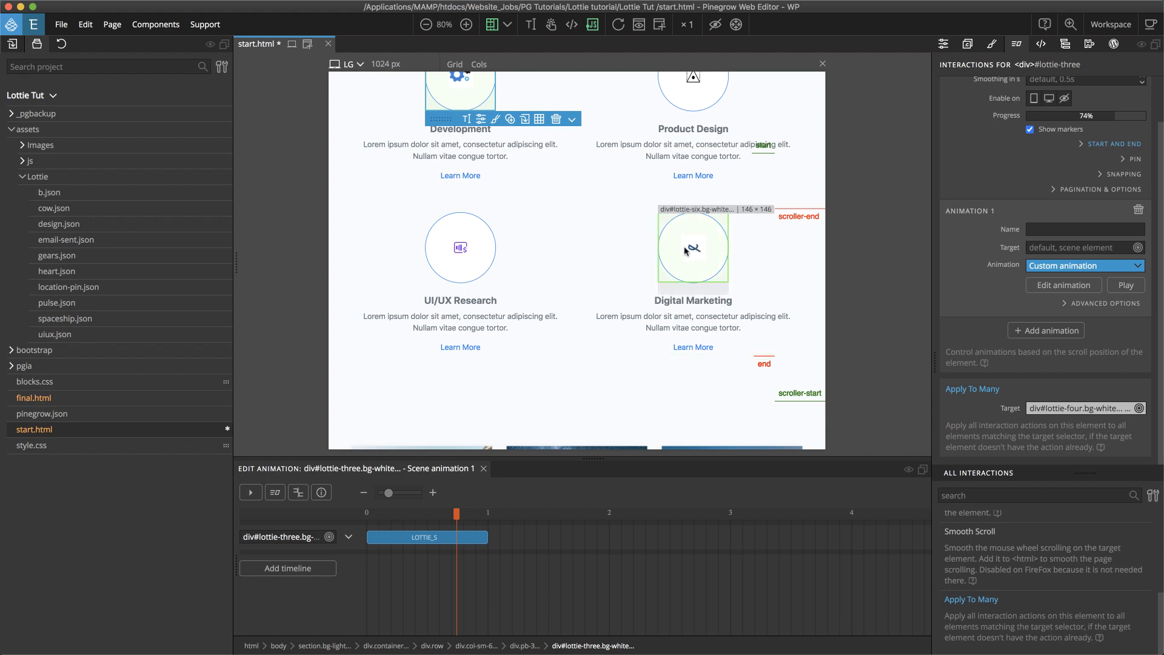
pyautogui.scroll(-5, 548, 229)
pyautogui.scroll(8, 548, 228)
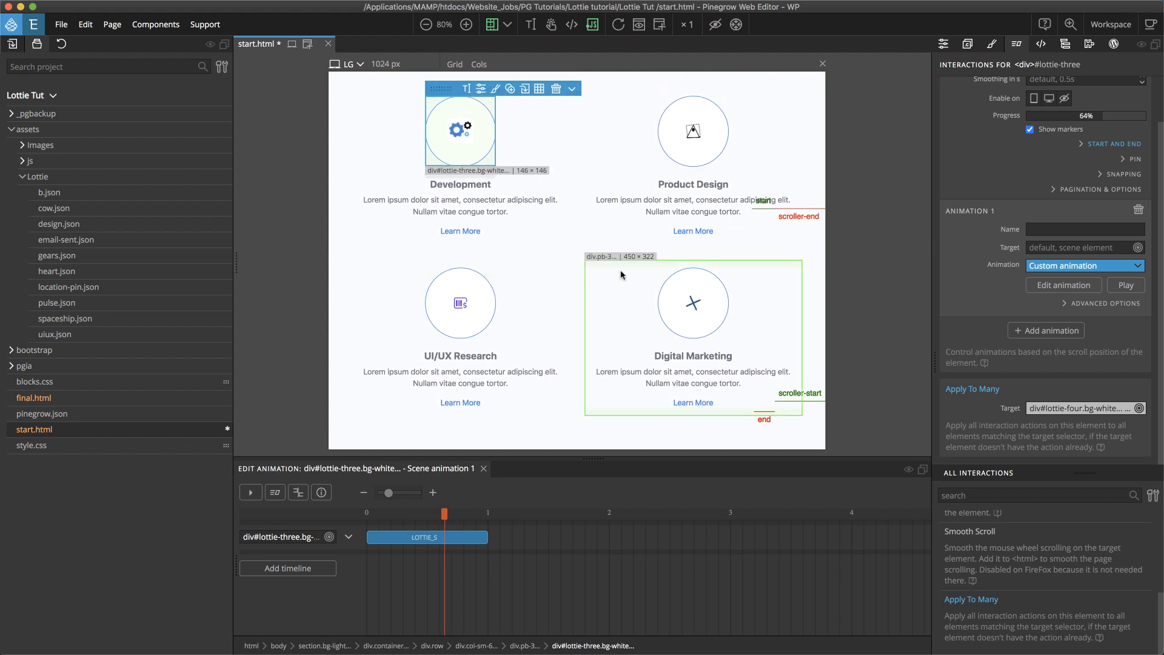
pyautogui.scroll(-1, 559, 243)
pyautogui.scroll(-7, 559, 243)
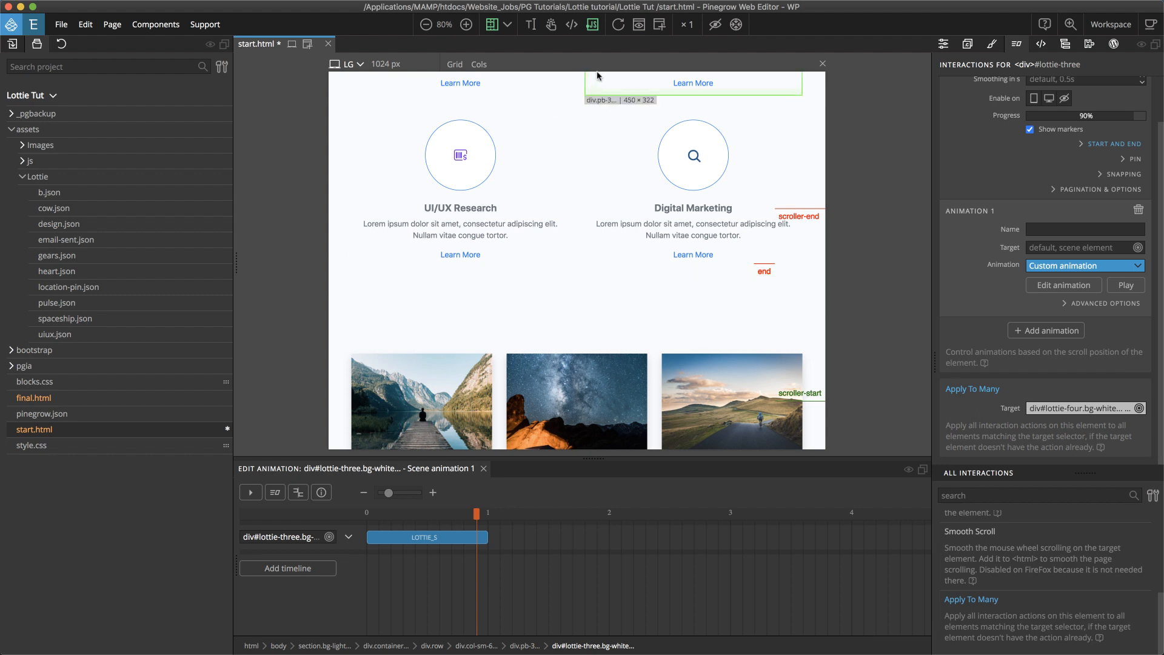
pyautogui.scroll(10, 679, 283)
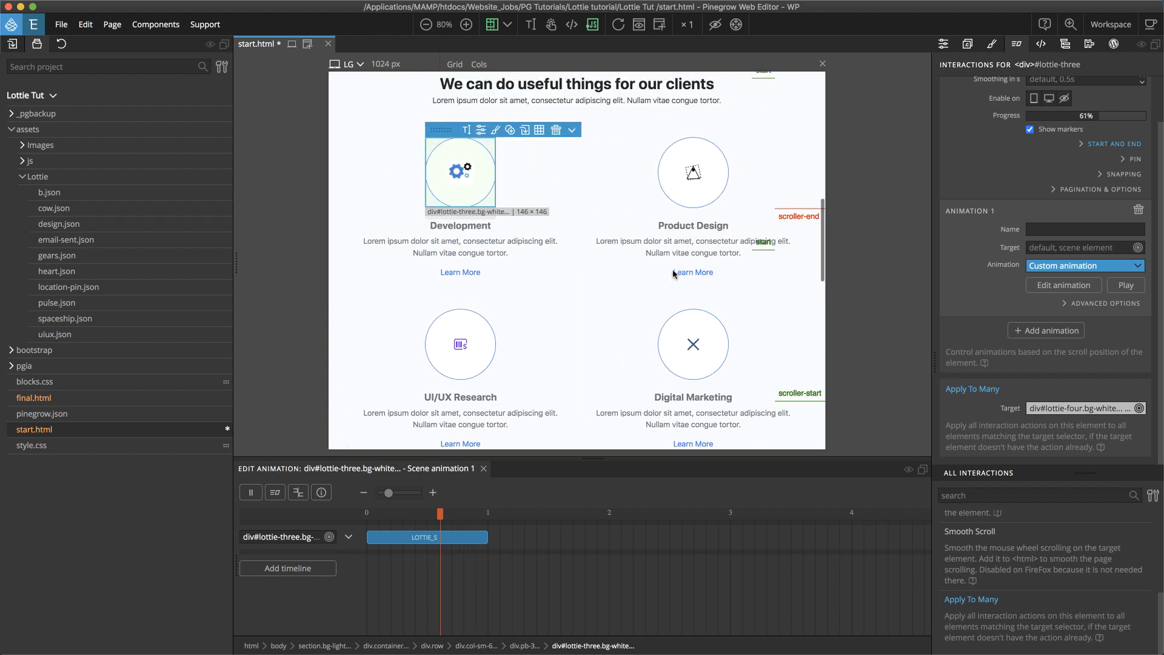